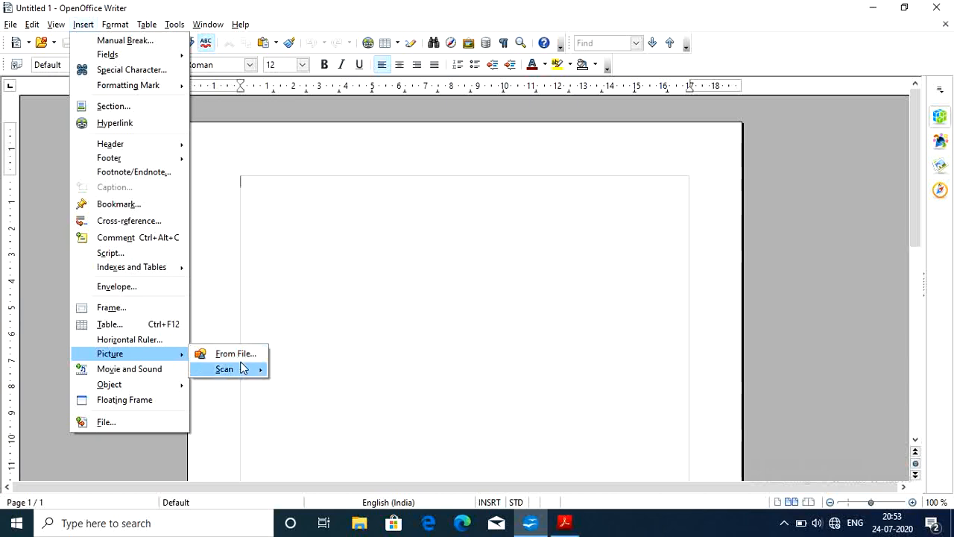
Insert the picture file "download (1)" from the Desktop folder into the blank document
{"action": "mouse_move", "coordinate": [258, 379]}
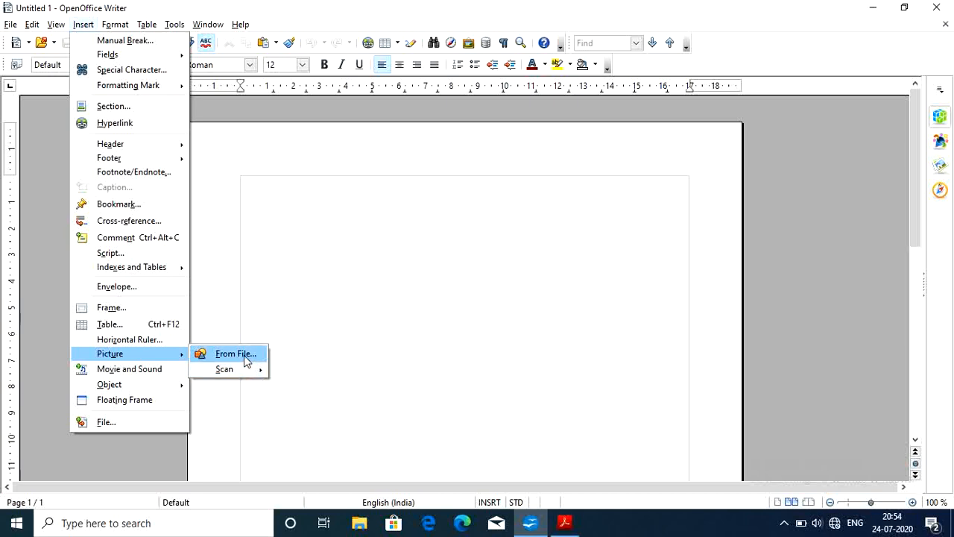
{"action": "left_click", "coordinate": [246, 356]}
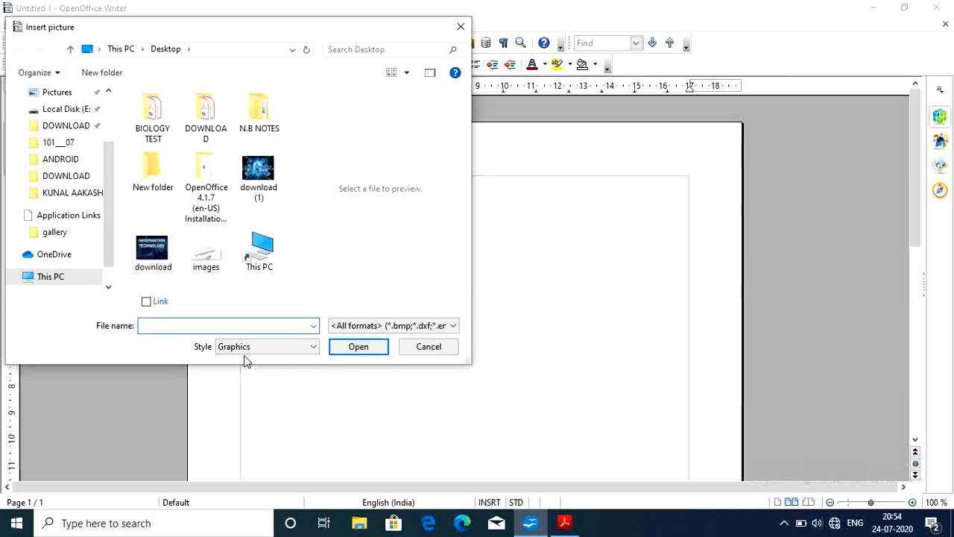
{"action": "left_click", "coordinate": [147, 256]}
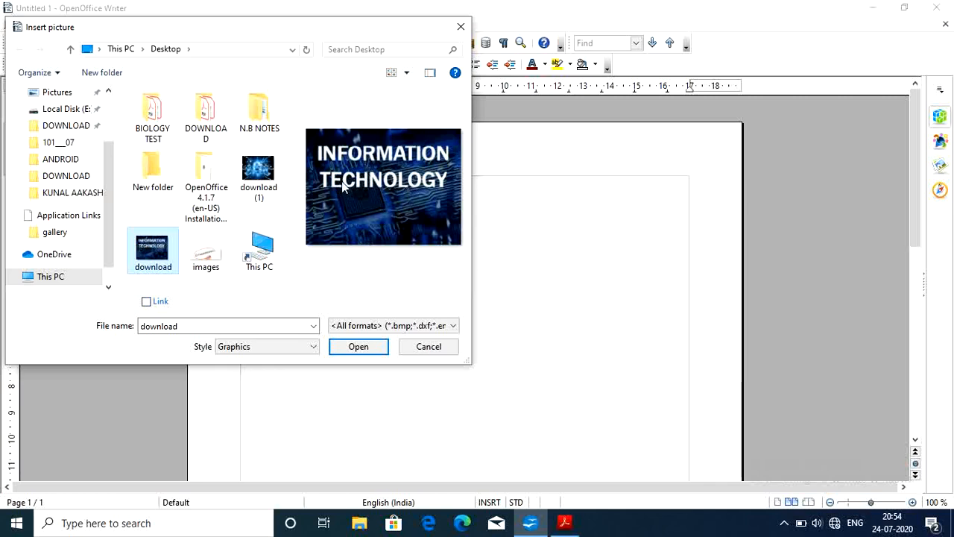
{"action": "left_click", "coordinate": [259, 170]}
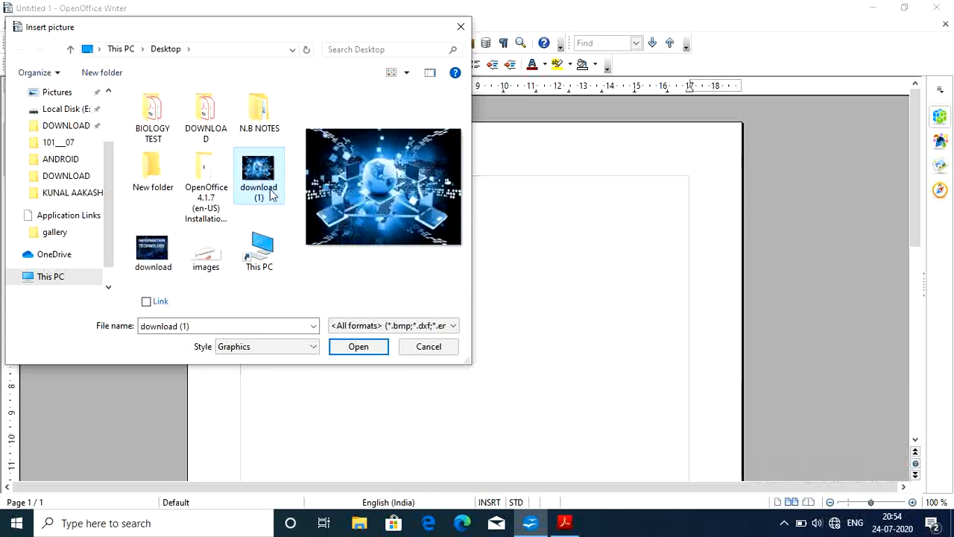
{"action": "left_click", "coordinate": [359, 346]}
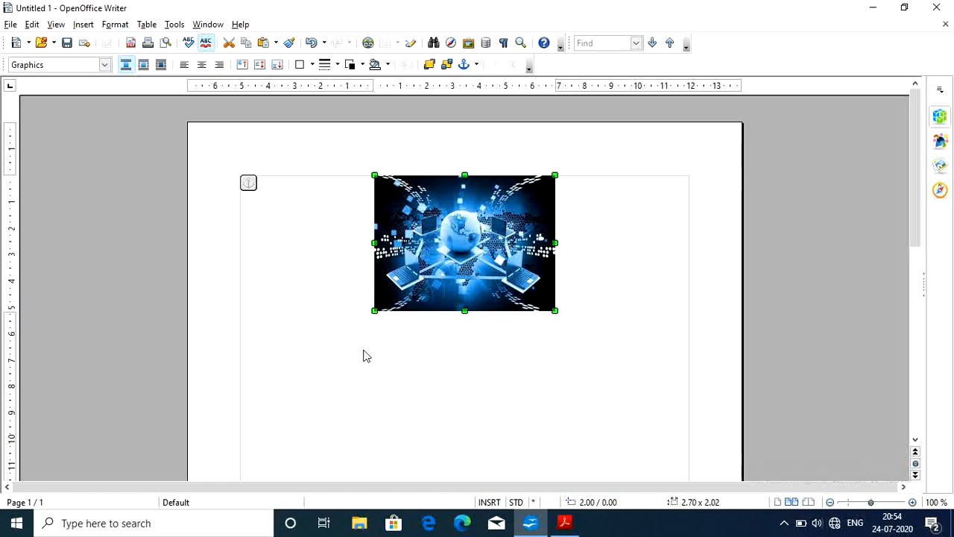
Resize the inserted globe picture by its corners to about 3.28 x 3.12, then deselect it
{"action": "left_click", "coordinate": [365, 351]}
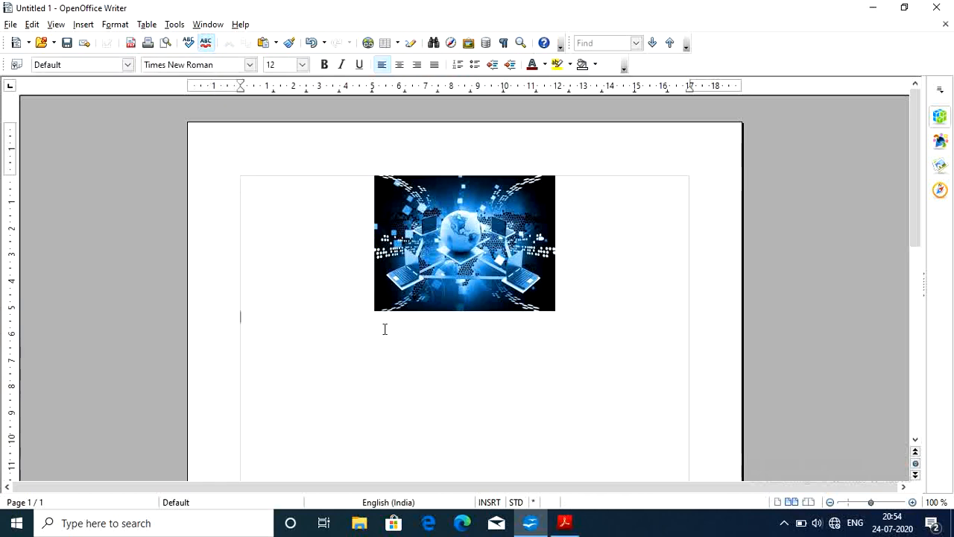
{"action": "left_click", "coordinate": [481, 267]}
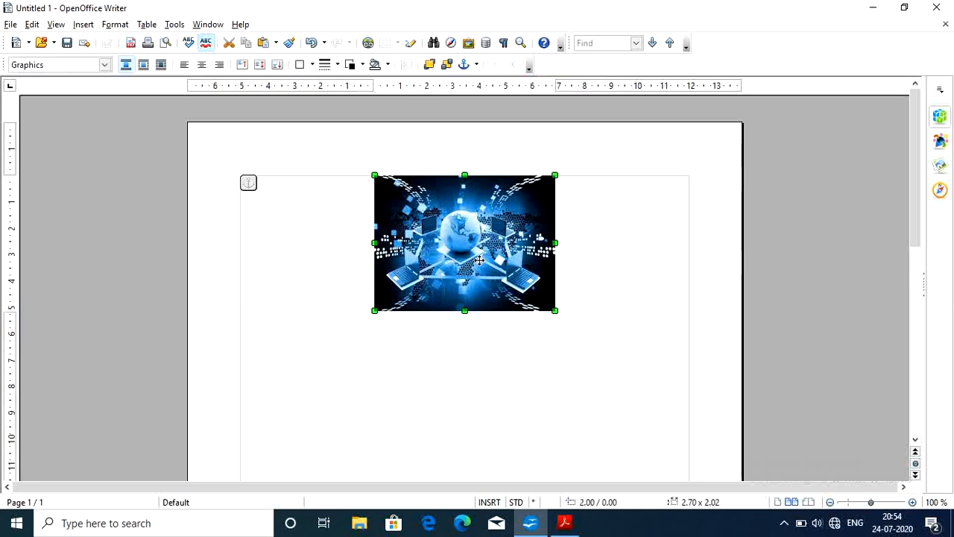
{"action": "left_click", "coordinate": [432, 356]}
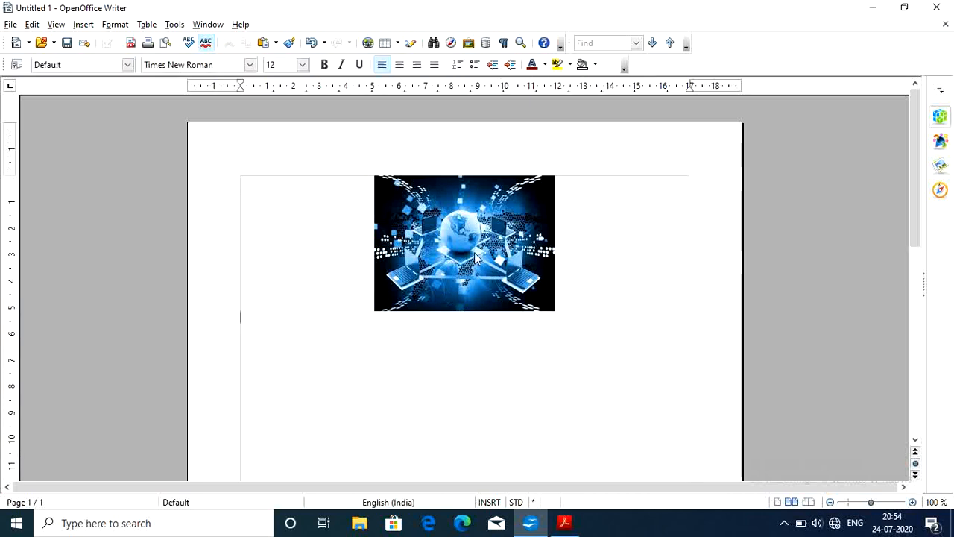
{"action": "left_click", "coordinate": [464, 226]}
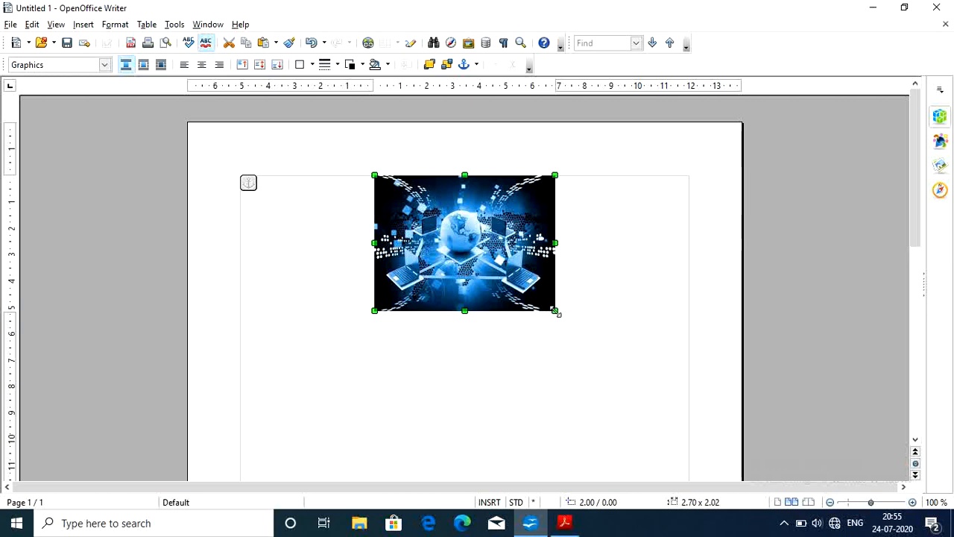
{"action": "left_click_drag", "start_coordinate": [556, 312], "coordinate": [616, 381]}
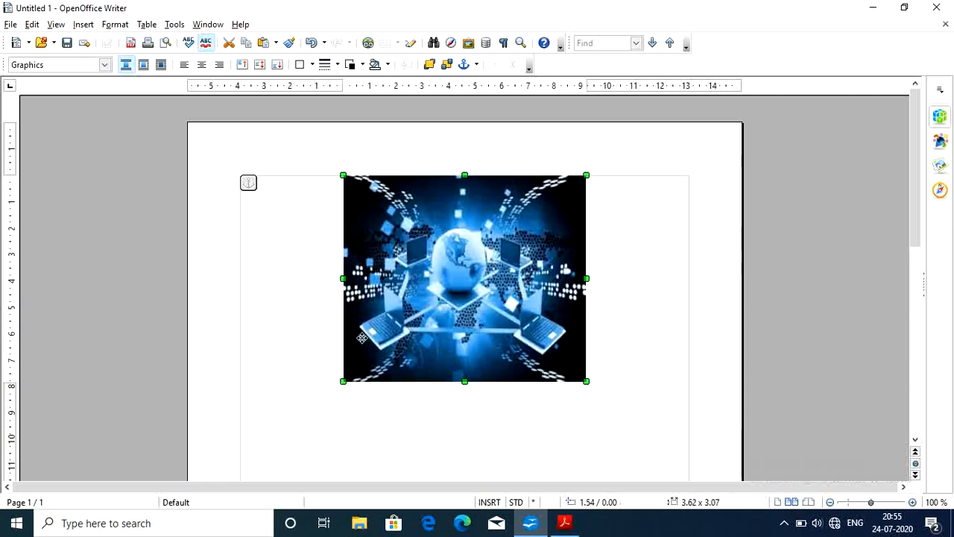
{"action": "left_click_drag", "start_coordinate": [340, 383], "coordinate": [319, 386]}
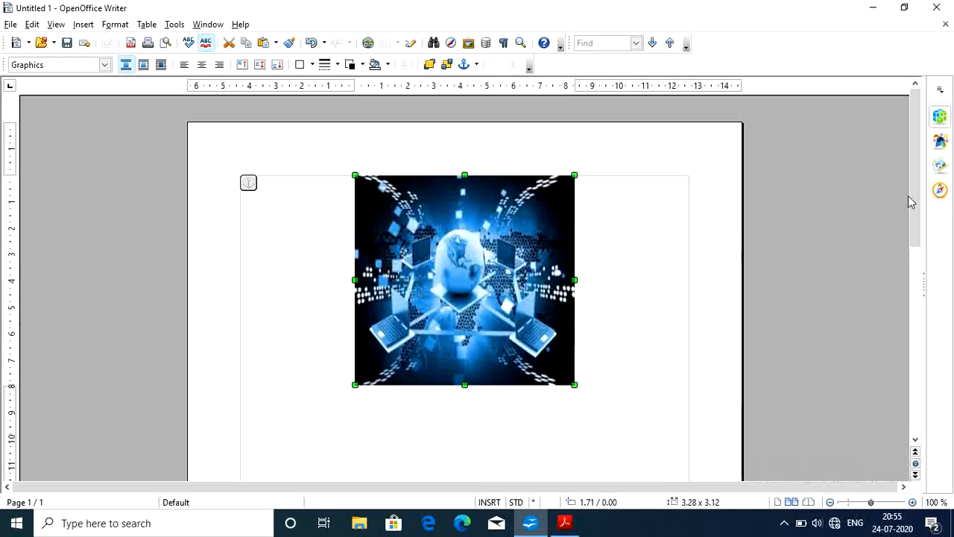
{"action": "left_click_drag", "start_coordinate": [916, 207], "coordinate": [922, 233]}
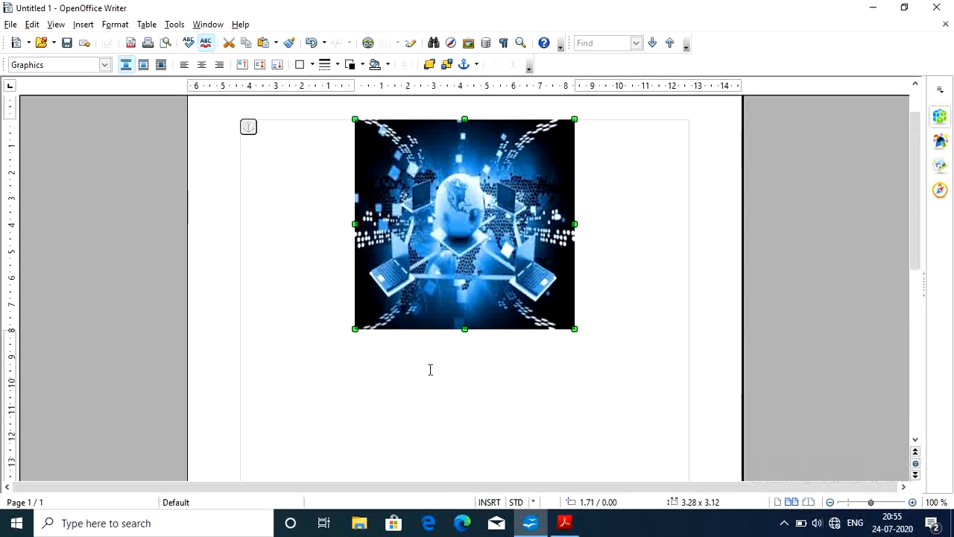
{"action": "left_click", "coordinate": [467, 387]}
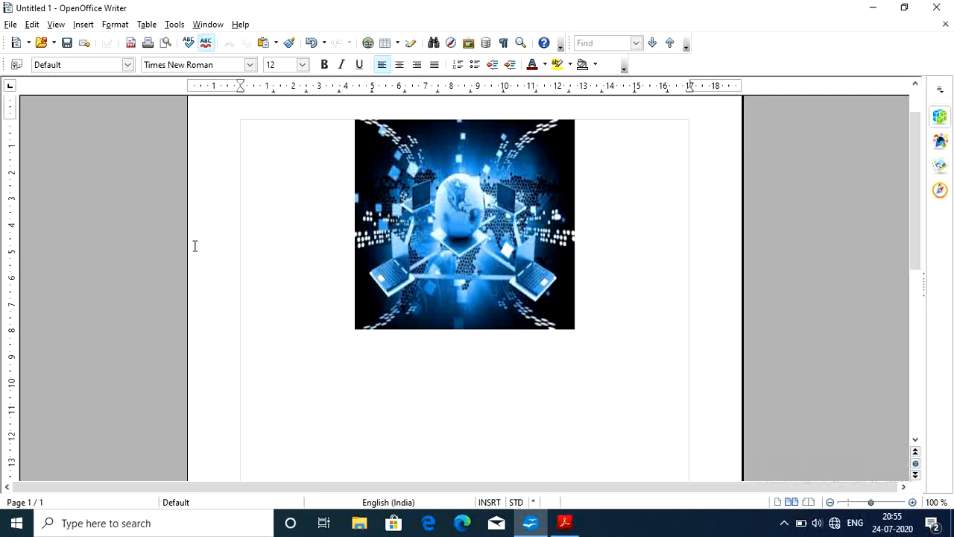
Open the source selection for inserting a scanned picture, view the available sources, and close it without choosing one
{"action": "left_click", "coordinate": [83, 25]}
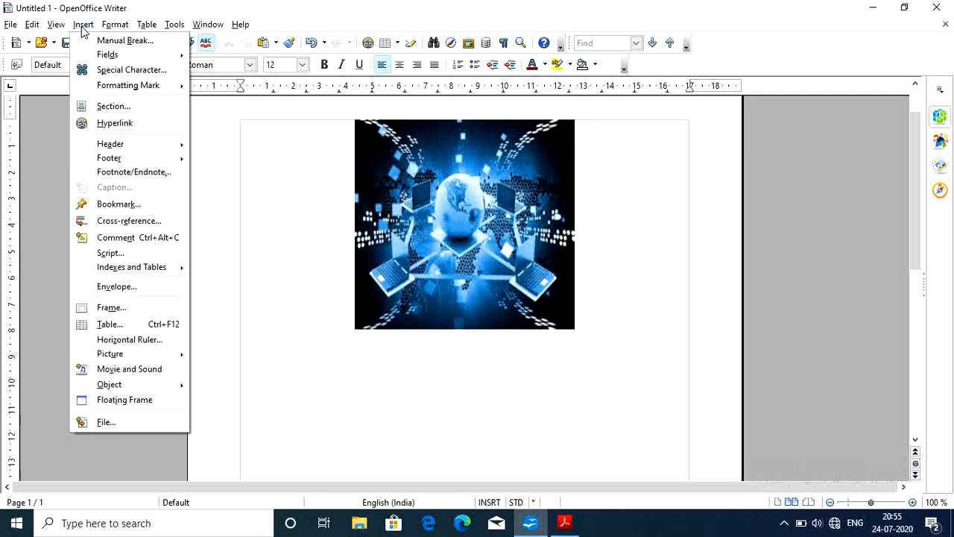
{"action": "mouse_move", "coordinate": [146, 357]}
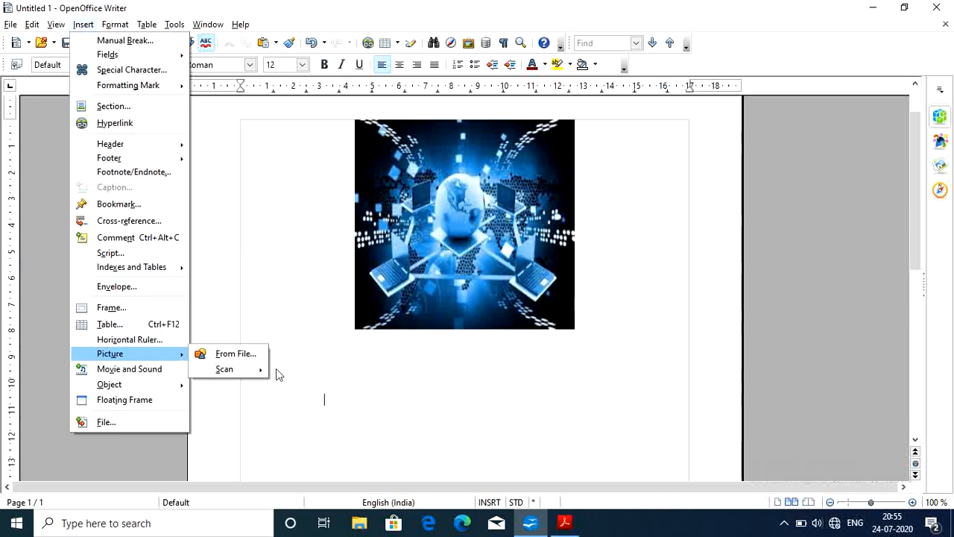
{"action": "mouse_move", "coordinate": [261, 375]}
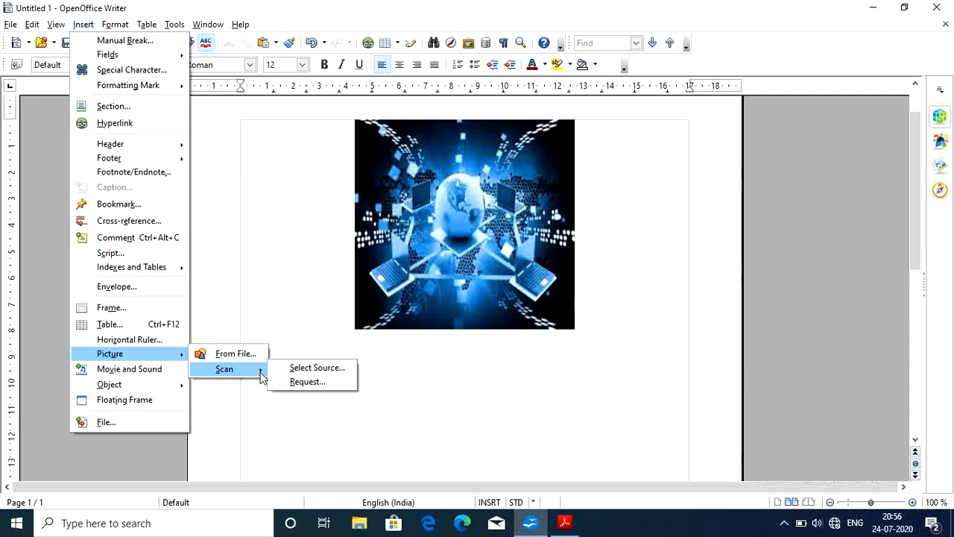
{"action": "left_click", "coordinate": [332, 371]}
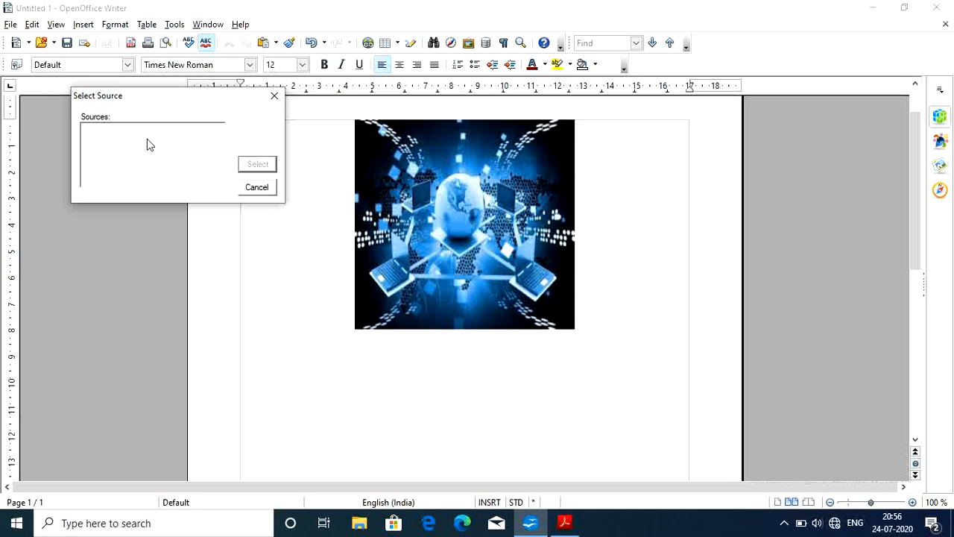
{"action": "left_click", "coordinate": [257, 188]}
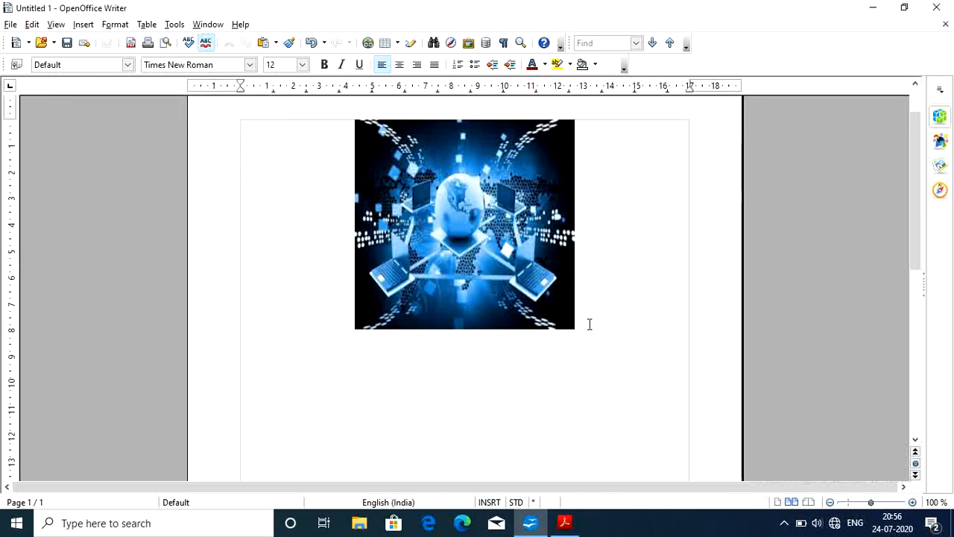
Move the globe picture to about 1.78 / 0.16, just inside the upper page margin, and deselect it
{"action": "left_click", "coordinate": [556, 262]}
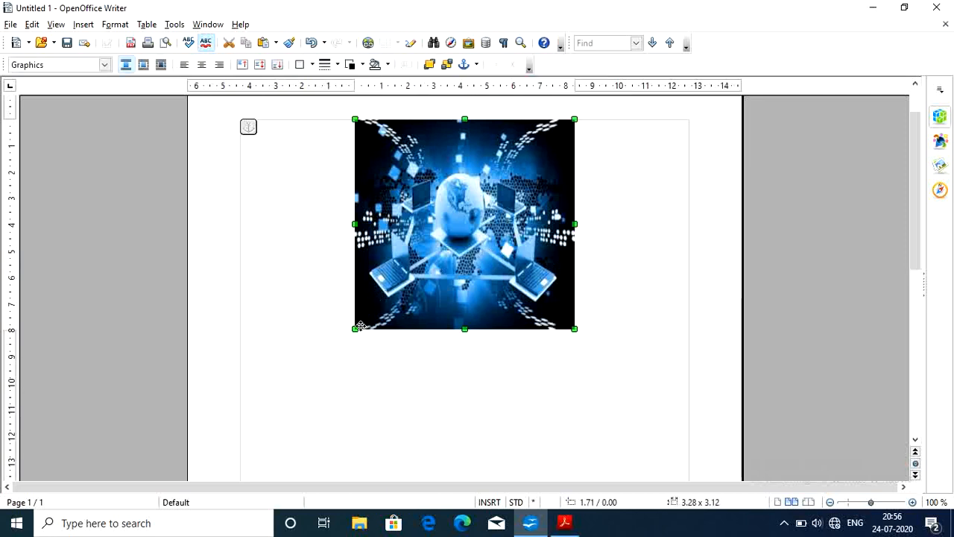
{"action": "left_click_drag", "start_coordinate": [361, 326], "coordinate": [365, 304]}
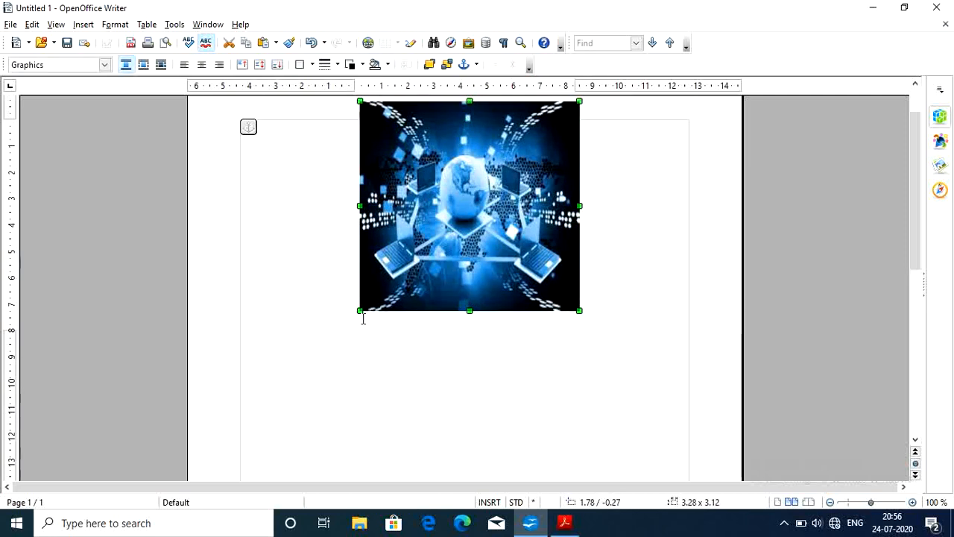
{"action": "left_click_drag", "start_coordinate": [400, 262], "coordinate": [406, 291]}
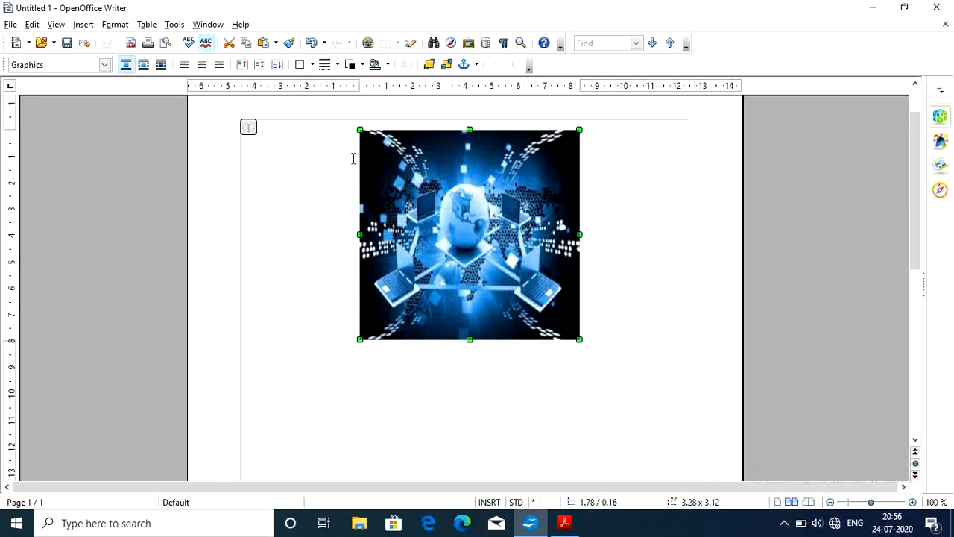
{"action": "left_click", "coordinate": [599, 379]}
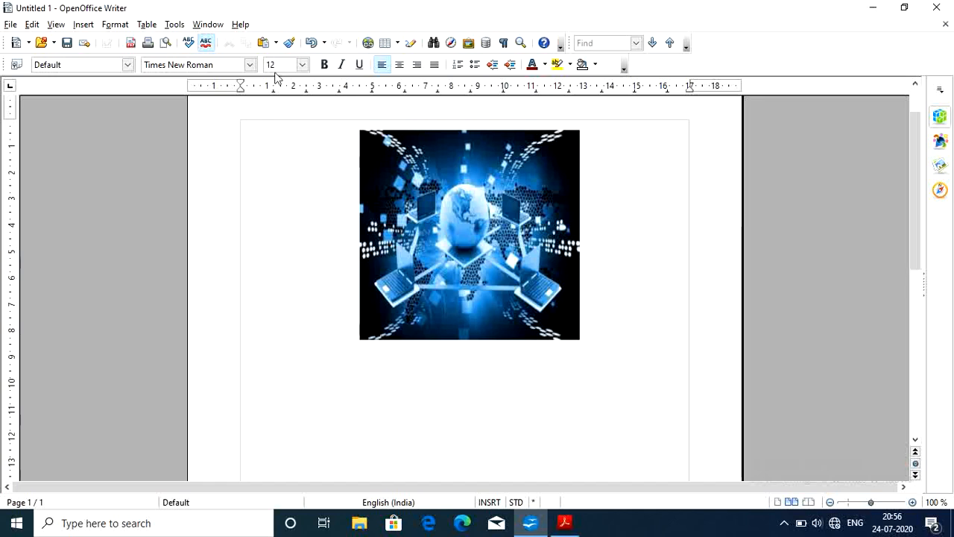
Show the Gallery and insert the Computer-Laptop-Black image from its Computers theme into the document
{"action": "left_click", "coordinate": [174, 25]}
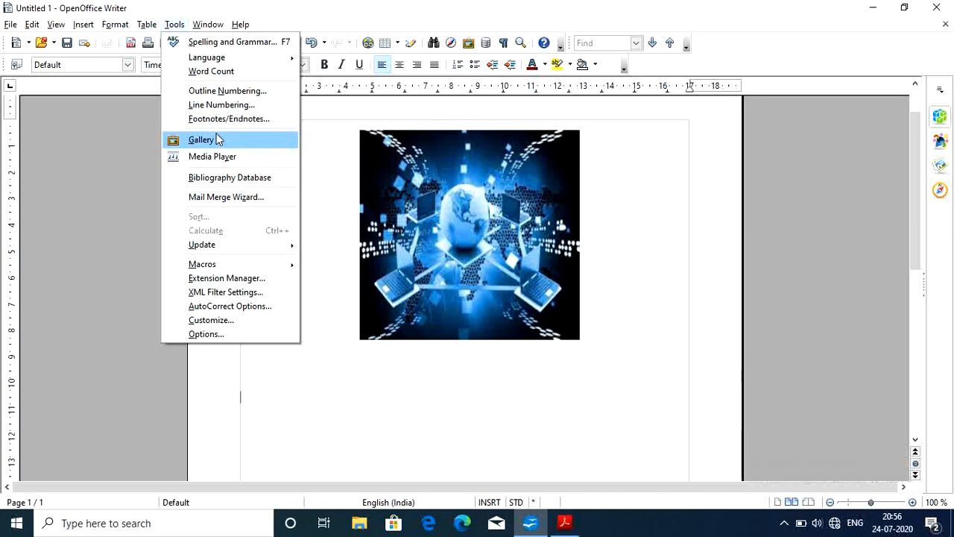
{"action": "left_click", "coordinate": [358, 106]}
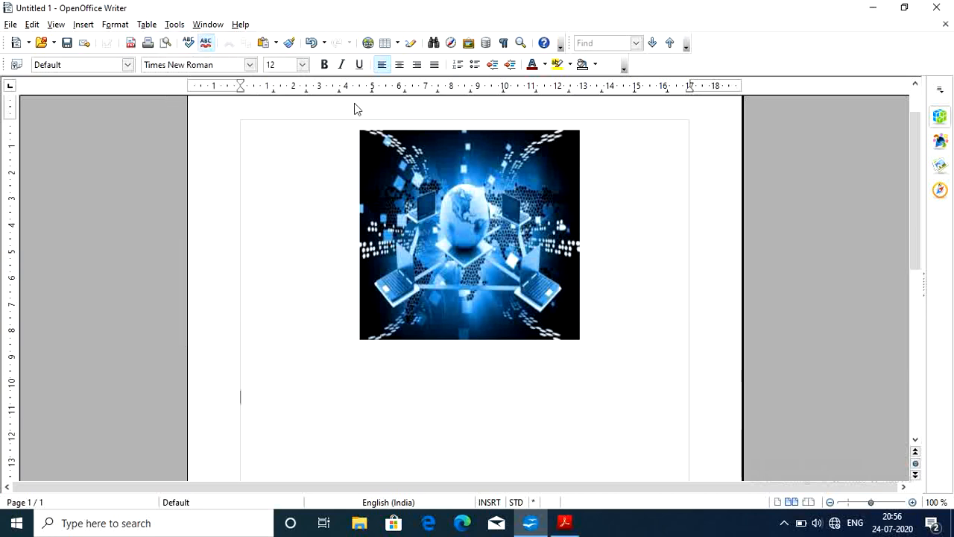
{"action": "left_click", "coordinate": [469, 43]}
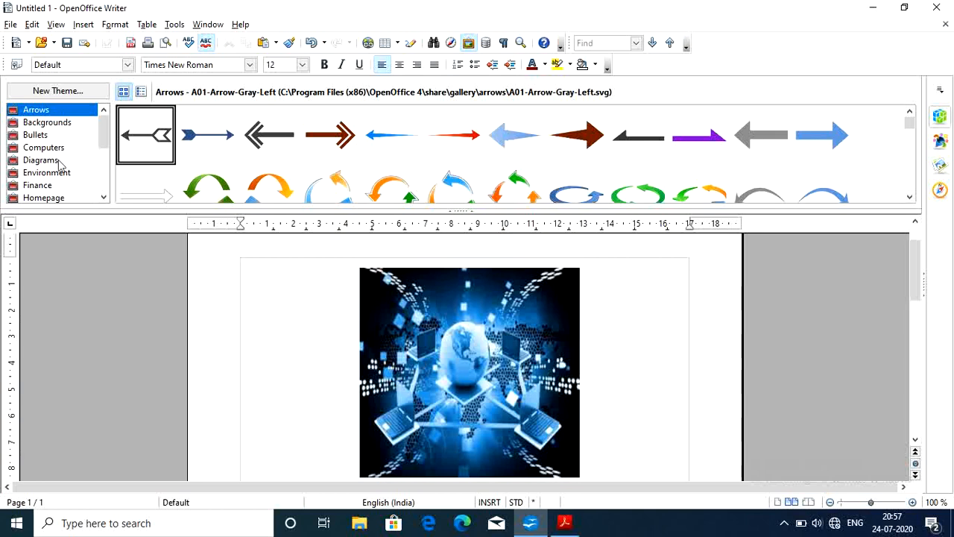
{"action": "left_click_drag", "start_coordinate": [105, 131], "coordinate": [105, 136]}
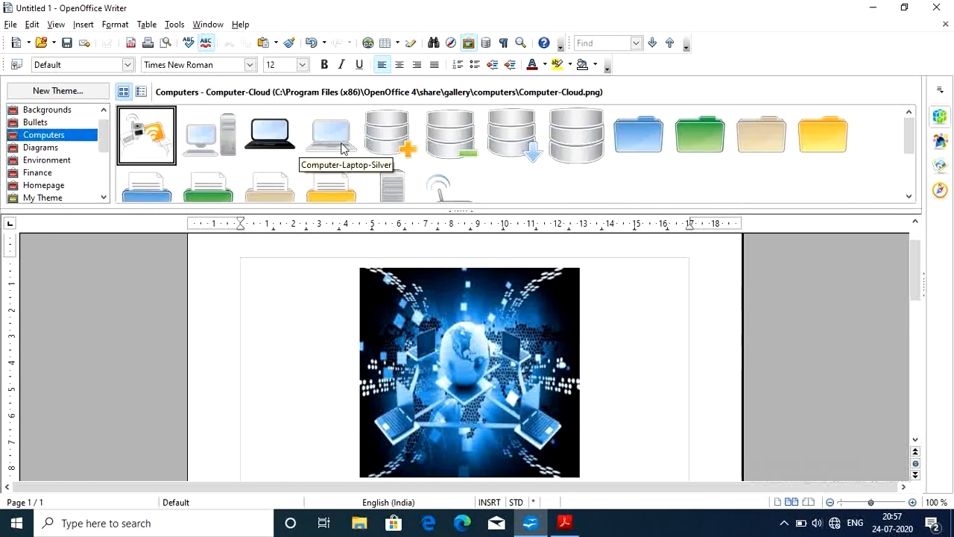
{"action": "left_click", "coordinate": [277, 142]}
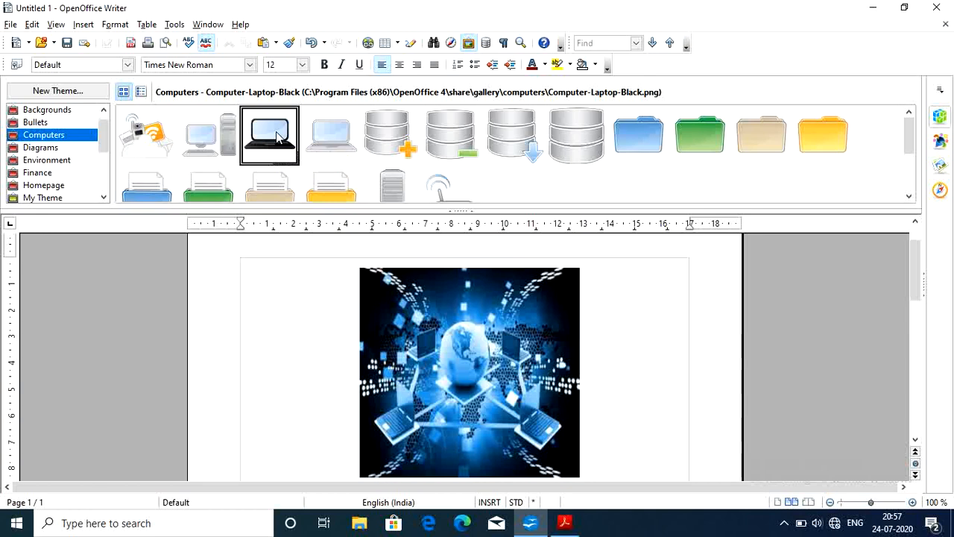
{"action": "left_click_drag", "start_coordinate": [276, 134], "coordinate": [285, 278]}
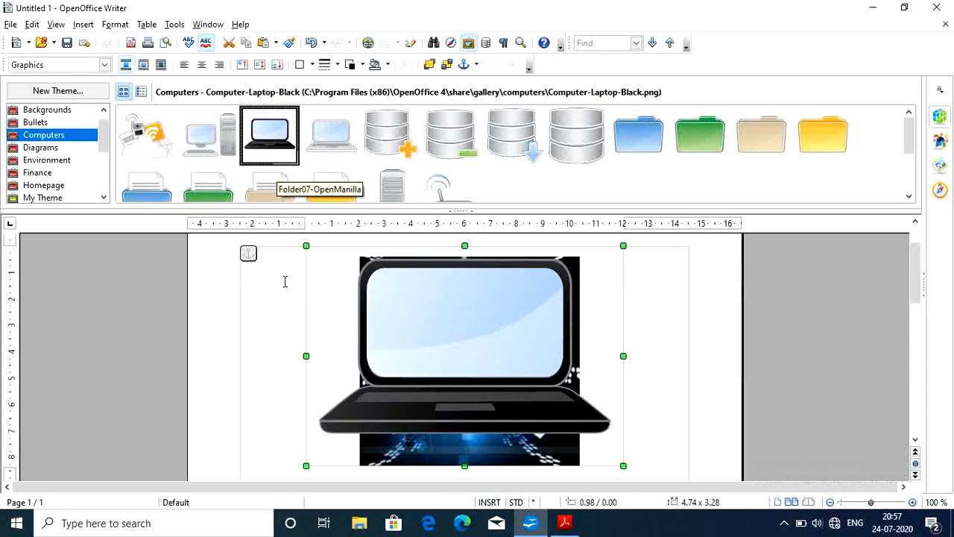
Move the black laptop image down to about 1.14 / 3.11, below the globe picture
{"action": "left_click_drag", "start_coordinate": [489, 330], "coordinate": [491, 430]}
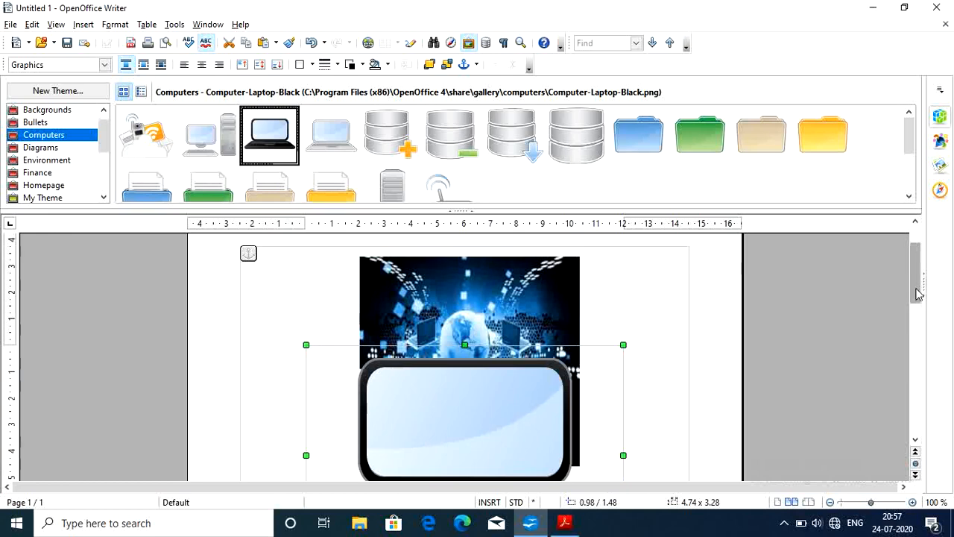
{"action": "left_click_drag", "start_coordinate": [919, 294], "coordinate": [918, 320]}
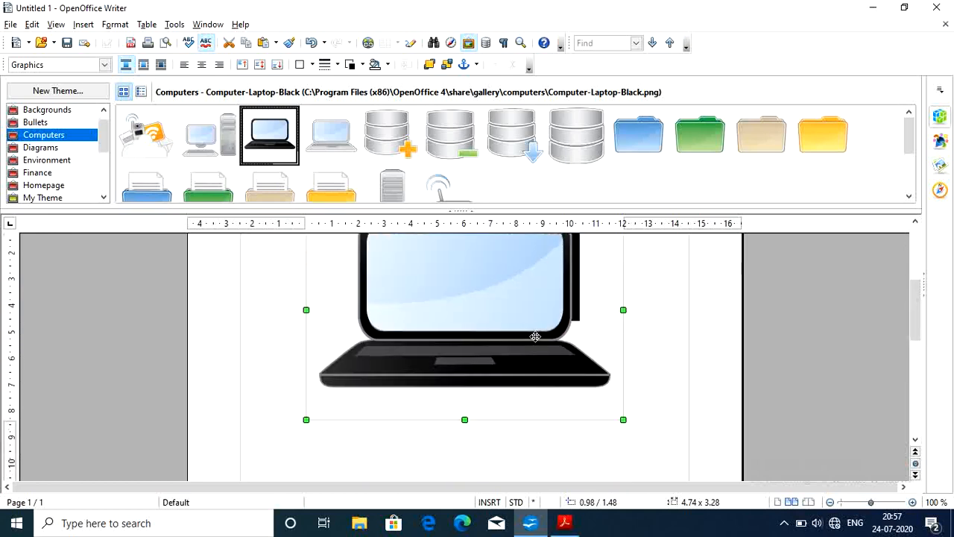
{"action": "left_click_drag", "start_coordinate": [536, 337], "coordinate": [545, 442]}
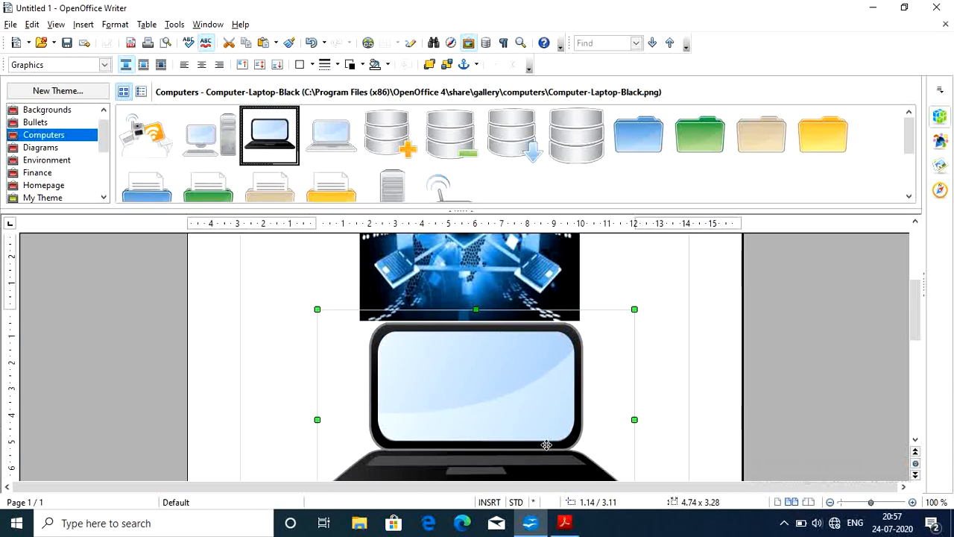
Insert the Computer-Laptop-Silver gallery image as a copy while the black laptop image is still selected
{"action": "left_click", "coordinate": [330, 134]}
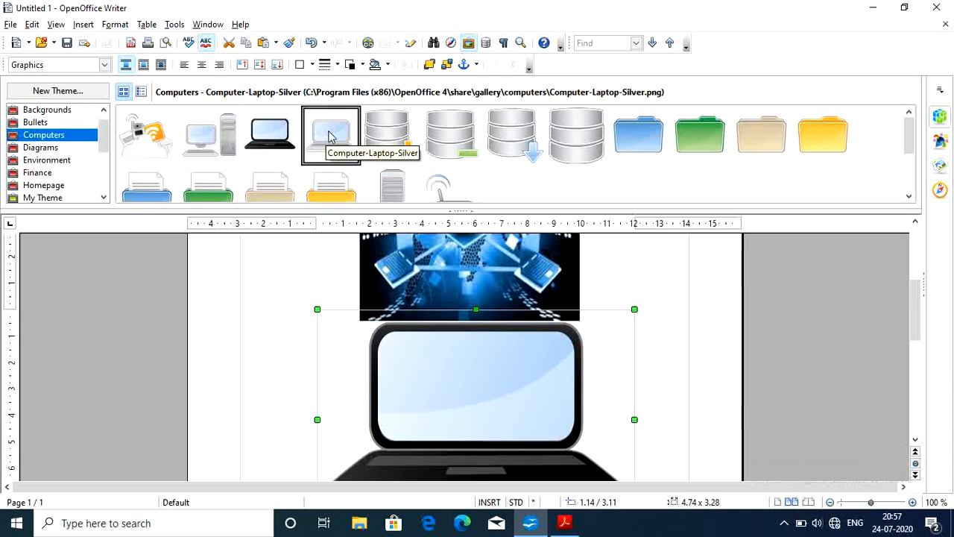
{"action": "right_click", "coordinate": [331, 136]}
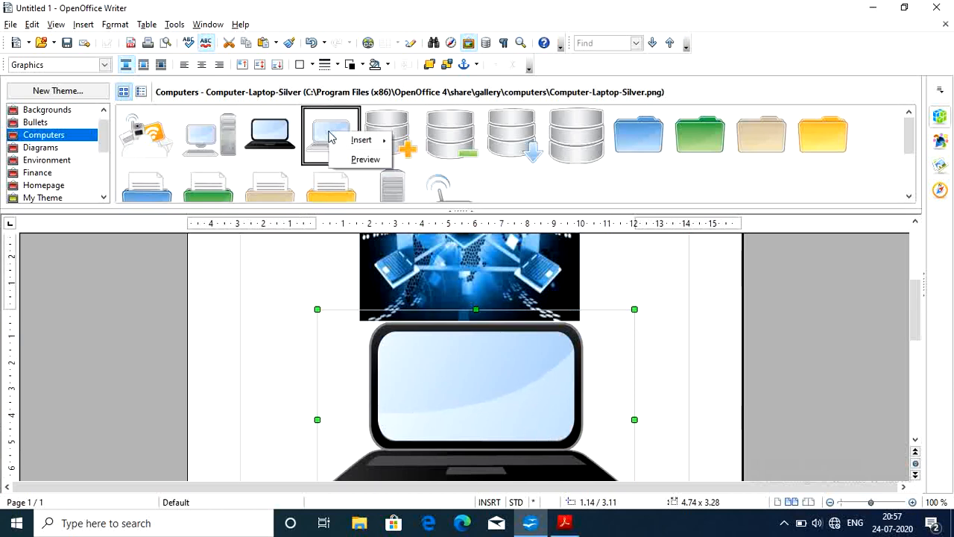
{"action": "mouse_move", "coordinate": [356, 143]}
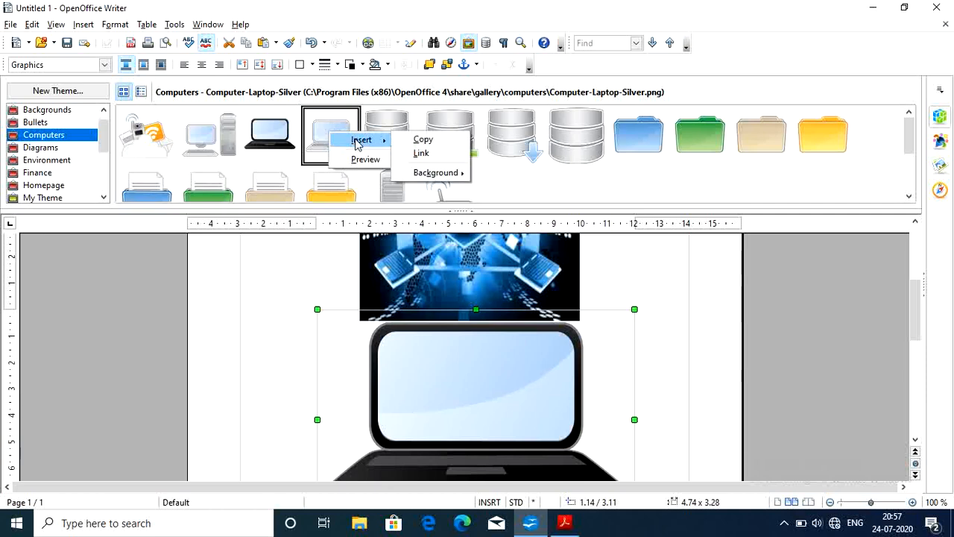
{"action": "left_click", "coordinate": [423, 141]}
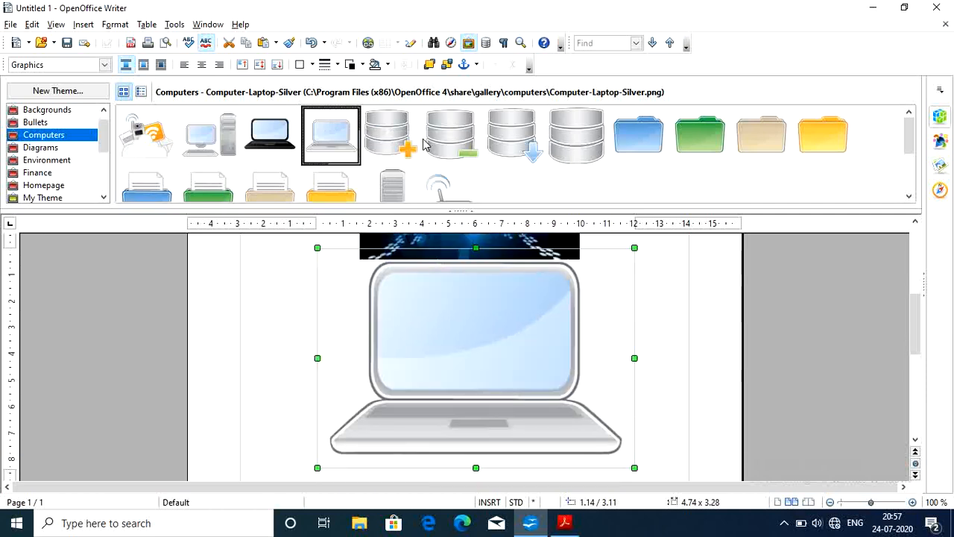
Shrink the silver laptop image to about 1.83 x 1.35 and place it below the globe picture at about 0.83 / 0.16
{"action": "left_click_drag", "start_coordinate": [499, 380], "coordinate": [492, 475]}
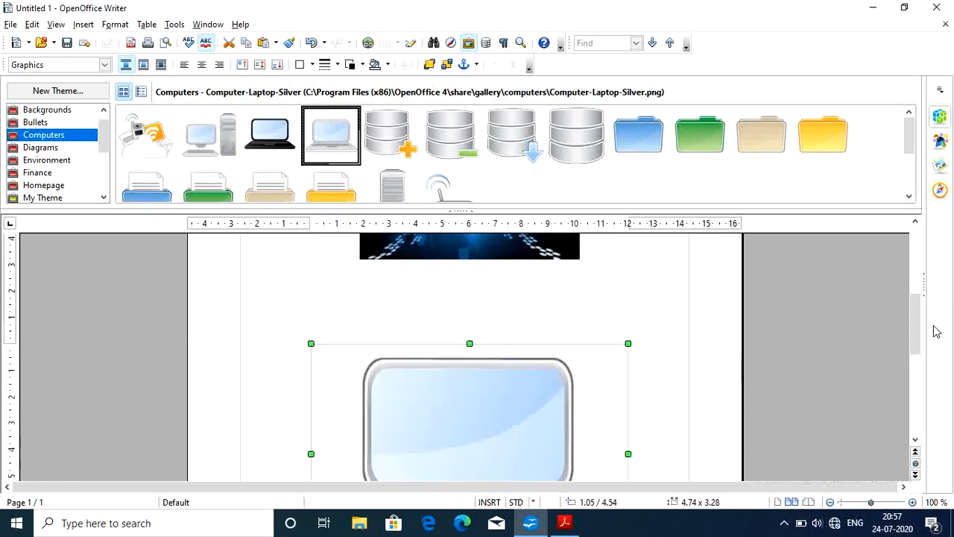
{"action": "left_click_drag", "start_coordinate": [918, 337], "coordinate": [922, 372]}
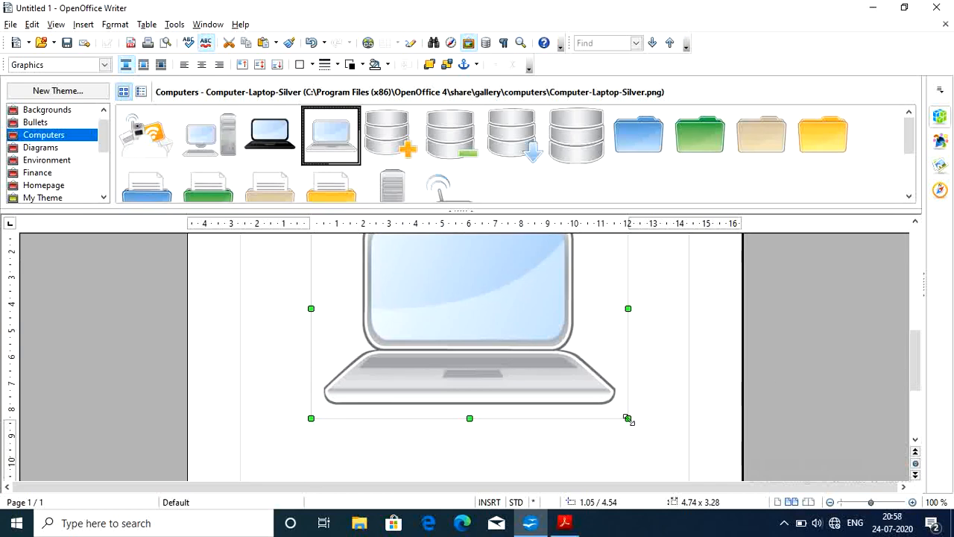
{"action": "left_click_drag", "start_coordinate": [628, 419], "coordinate": [541, 348]}
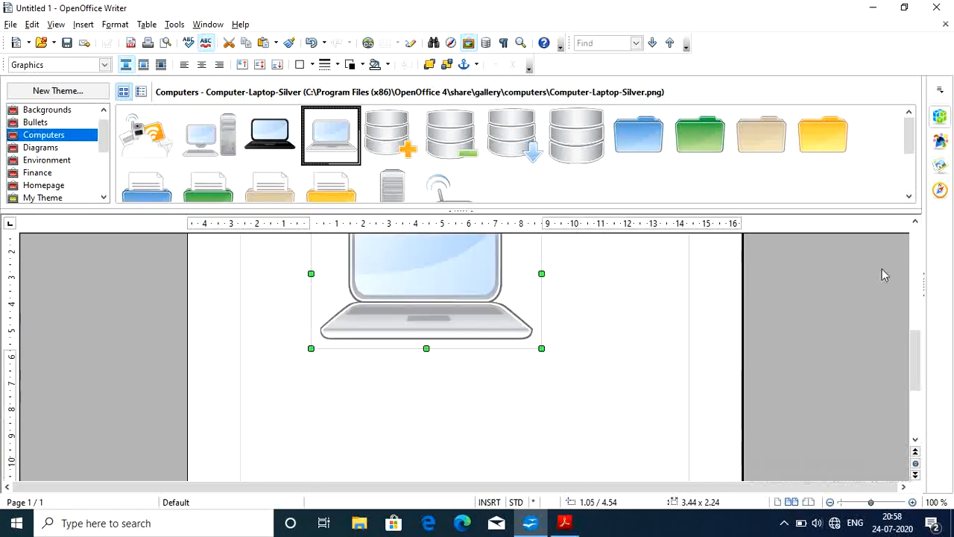
{"action": "left_click_drag", "start_coordinate": [913, 344], "coordinate": [917, 330]}
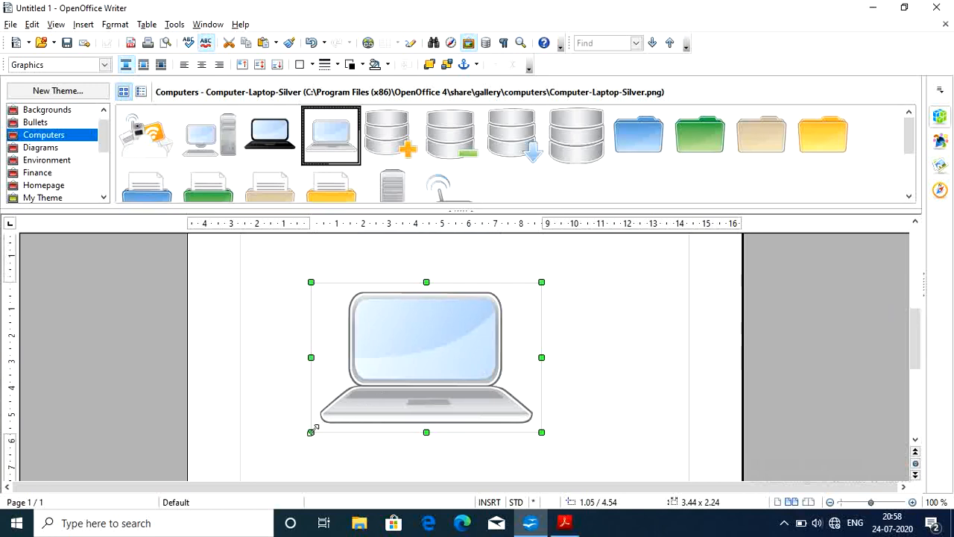
{"action": "left_click_drag", "start_coordinate": [311, 432], "coordinate": [418, 373]}
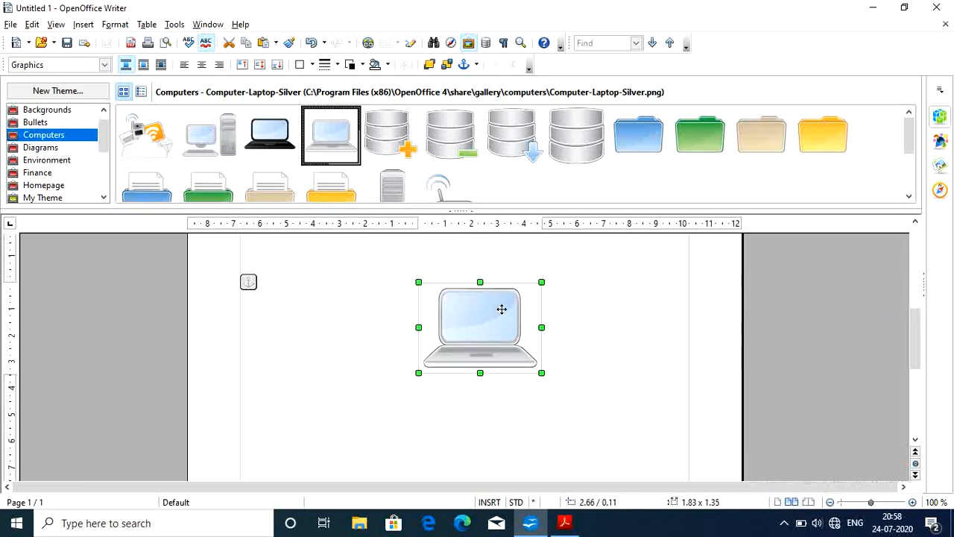
{"action": "left_click_drag", "start_coordinate": [502, 309], "coordinate": [378, 286]}
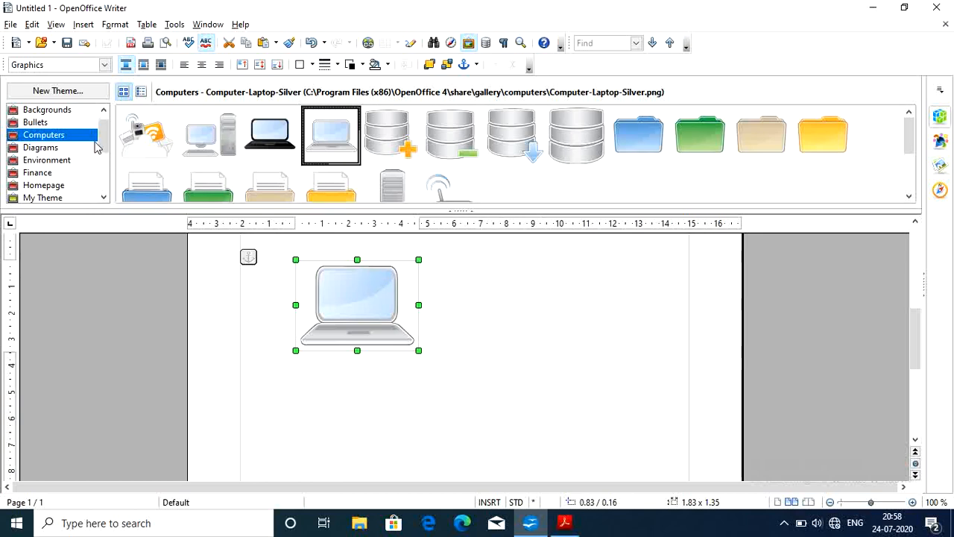
Browse the My Theme, Homepage, Environment, Diagrams and Bullets themes in the Gallery
{"action": "scroll", "coordinate": [104, 150], "scroll_direction": "down", "scroll_amount": 3}
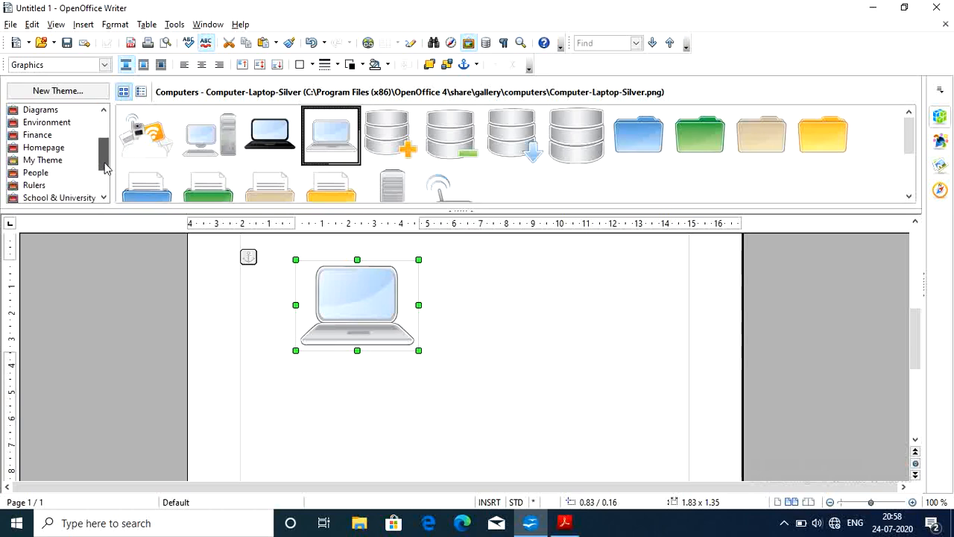
{"action": "left_click", "coordinate": [60, 164]}
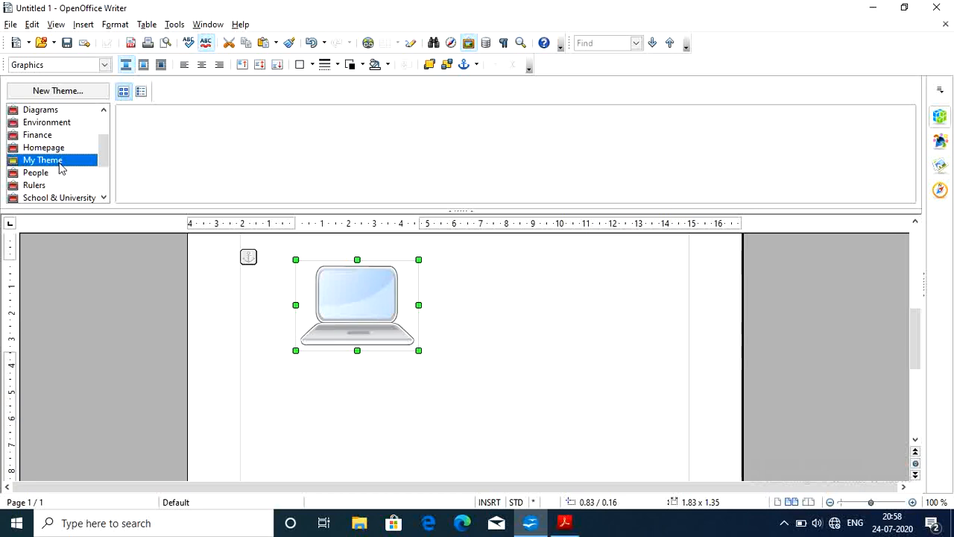
{"action": "left_click", "coordinate": [46, 148]}
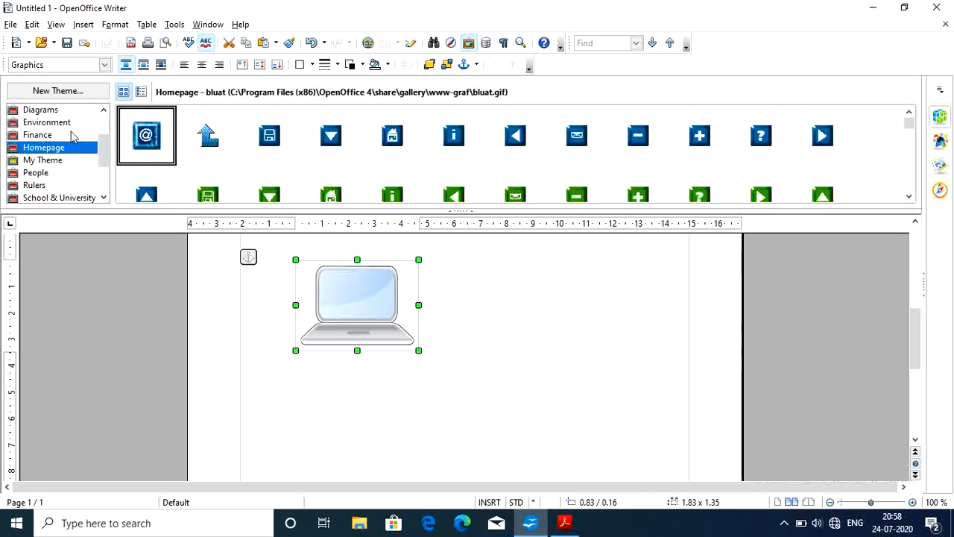
{"action": "left_click", "coordinate": [56, 123]}
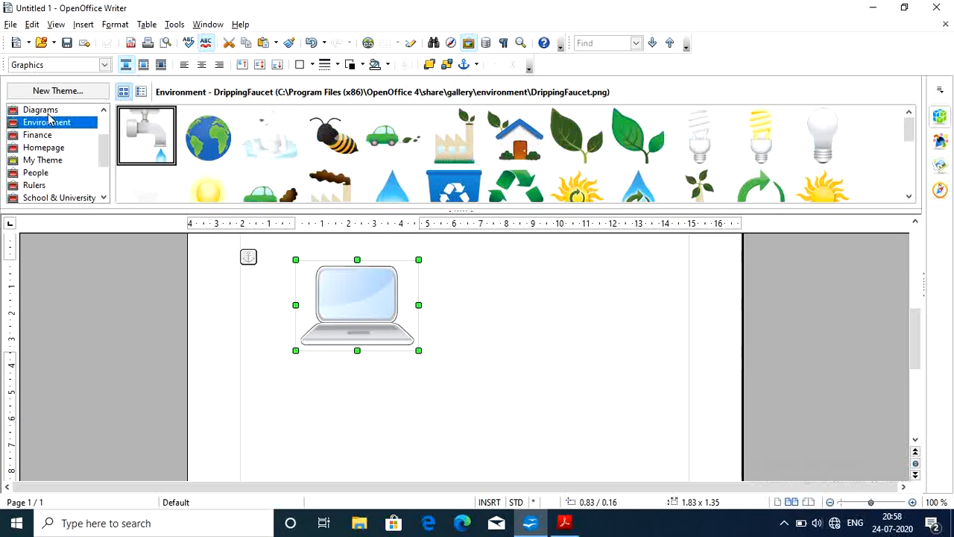
{"action": "left_click", "coordinate": [46, 112]}
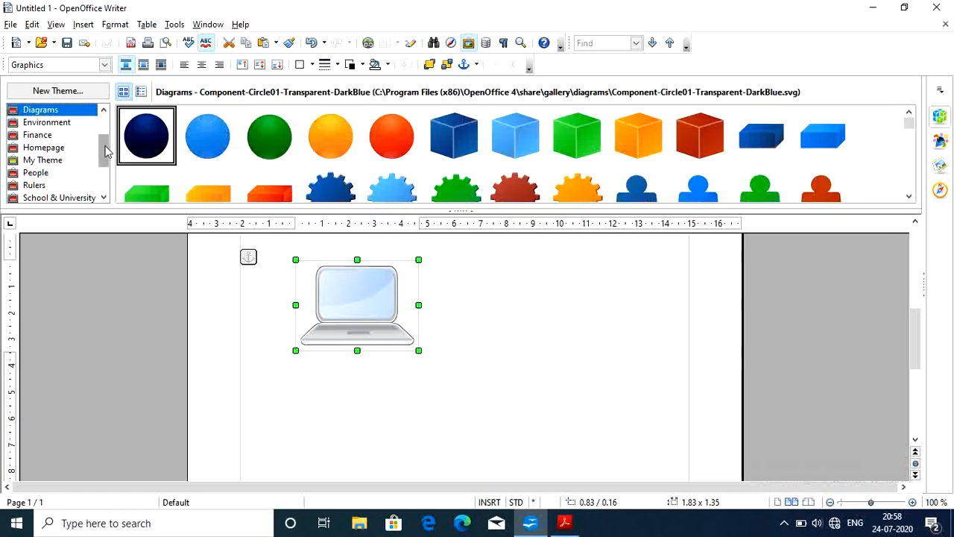
{"action": "left_click_drag", "start_coordinate": [105, 151], "coordinate": [104, 135]}
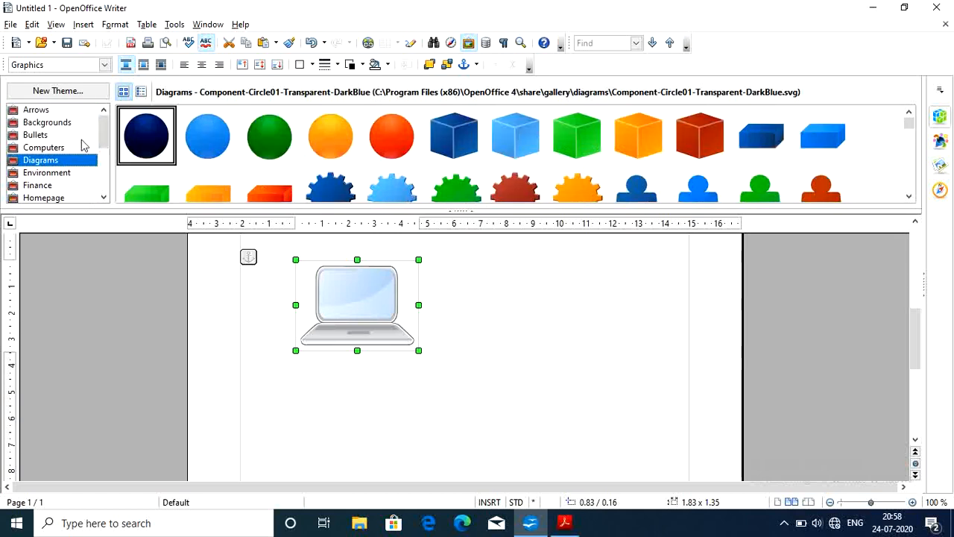
{"action": "left_click", "coordinate": [41, 137]}
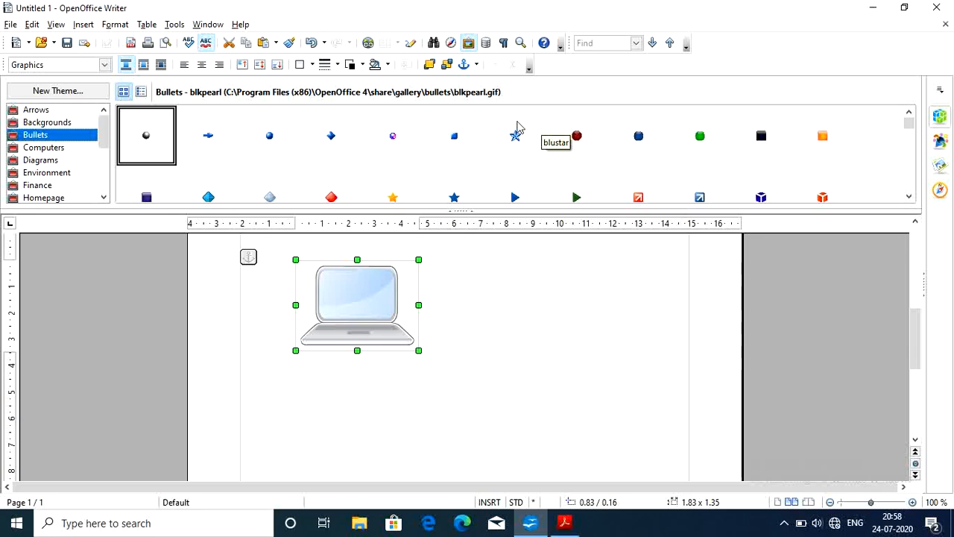
Hide the Gallery to free up the document area
{"action": "left_click", "coordinate": [170, 29]}
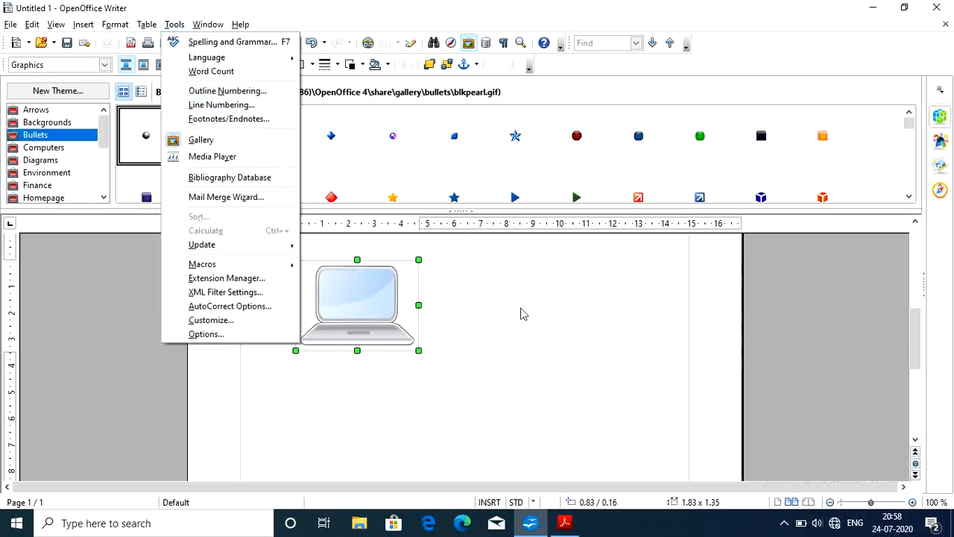
{"action": "left_click", "coordinate": [470, 46]}
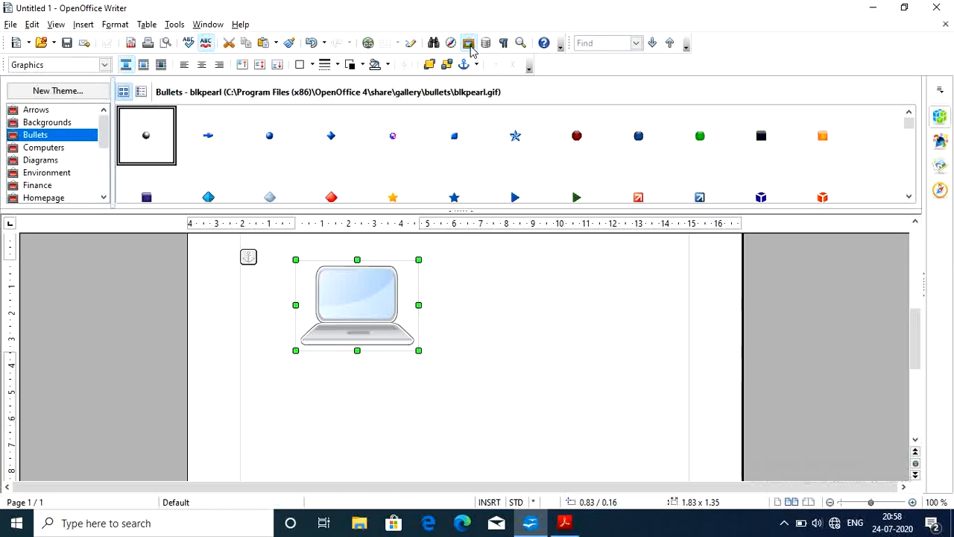
{"action": "left_click", "coordinate": [470, 43]}
{"action": "left_click", "coordinate": [469, 44]}
{"action": "left_click", "coordinate": [470, 43]}
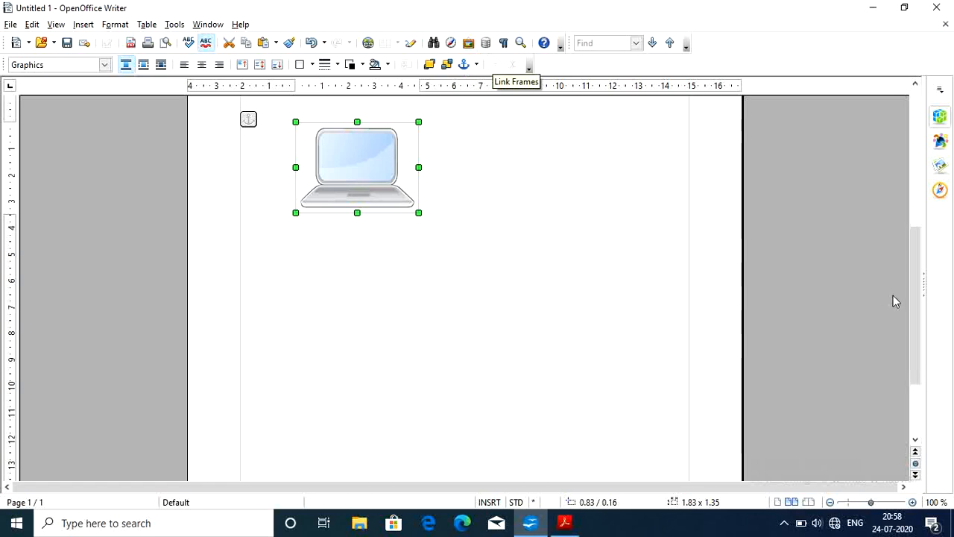
Shrink the globe picture to about 2.95 x 2.50
{"action": "left_click_drag", "start_coordinate": [916, 324], "coordinate": [902, 218]}
{"action": "left_click", "coordinate": [440, 269]}
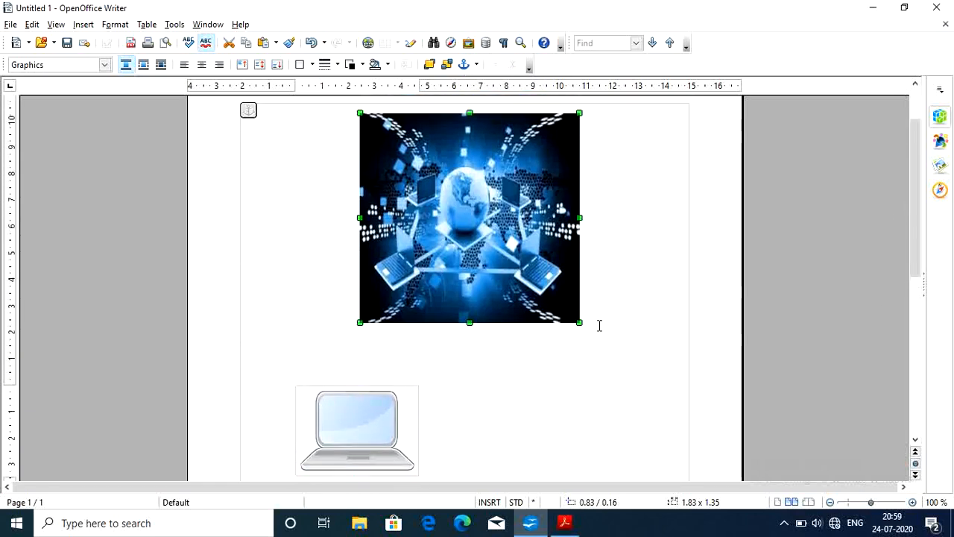
{"action": "left_click_drag", "start_coordinate": [579, 322], "coordinate": [557, 281]}
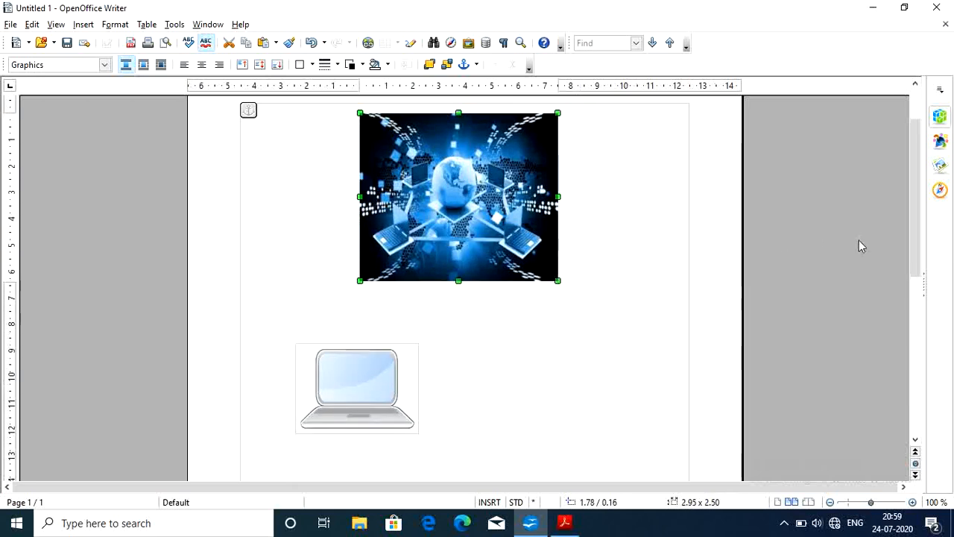
Examine the arrange and alignment options available for the globe picture without applying any
{"action": "scroll", "coordinate": [914, 240], "scroll_direction": "down", "scroll_amount": 3}
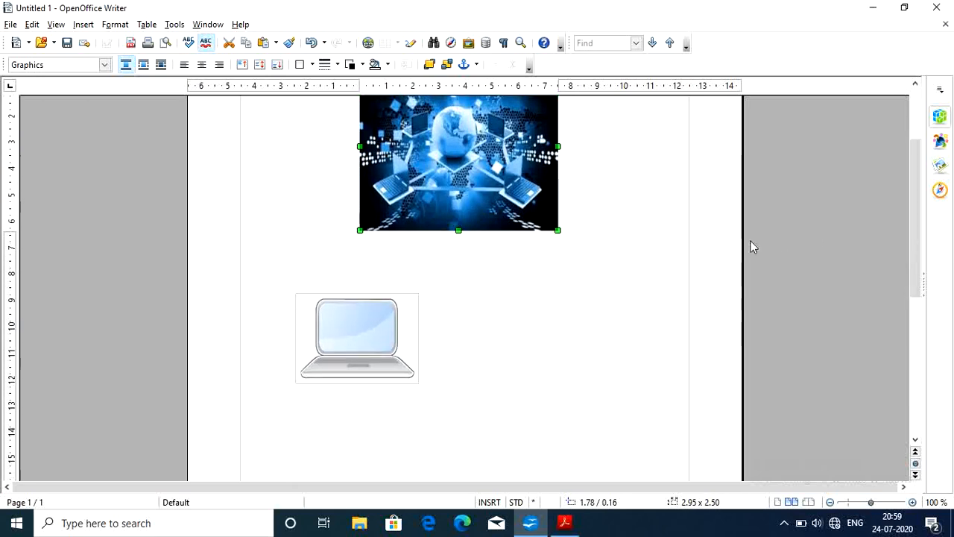
{"action": "right_click", "coordinate": [453, 197]}
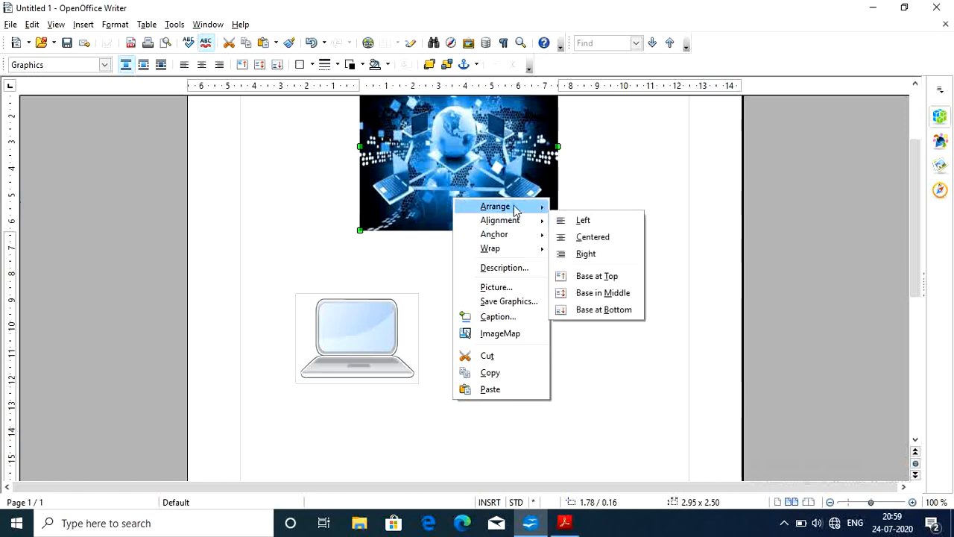
{"action": "mouse_move", "coordinate": [522, 212]}
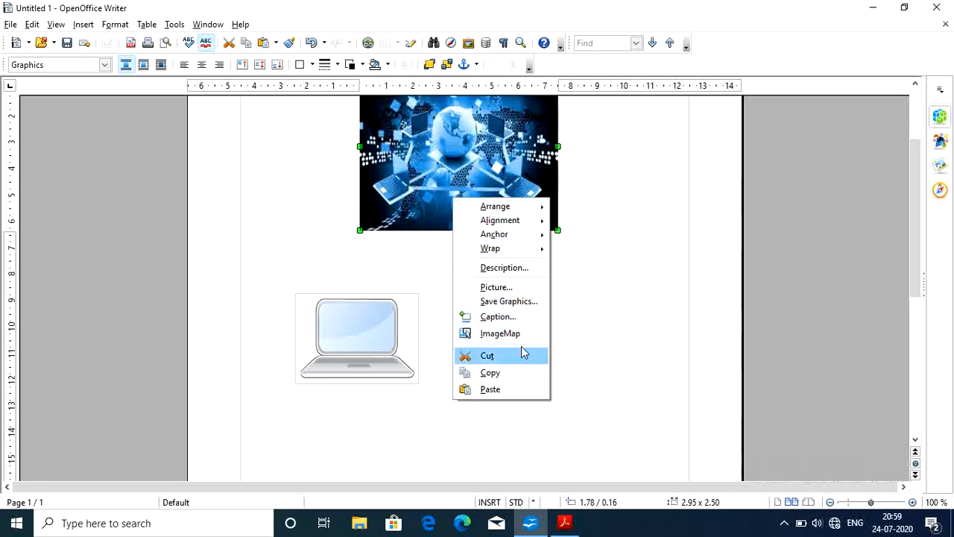
{"action": "left_click", "coordinate": [606, 294]}
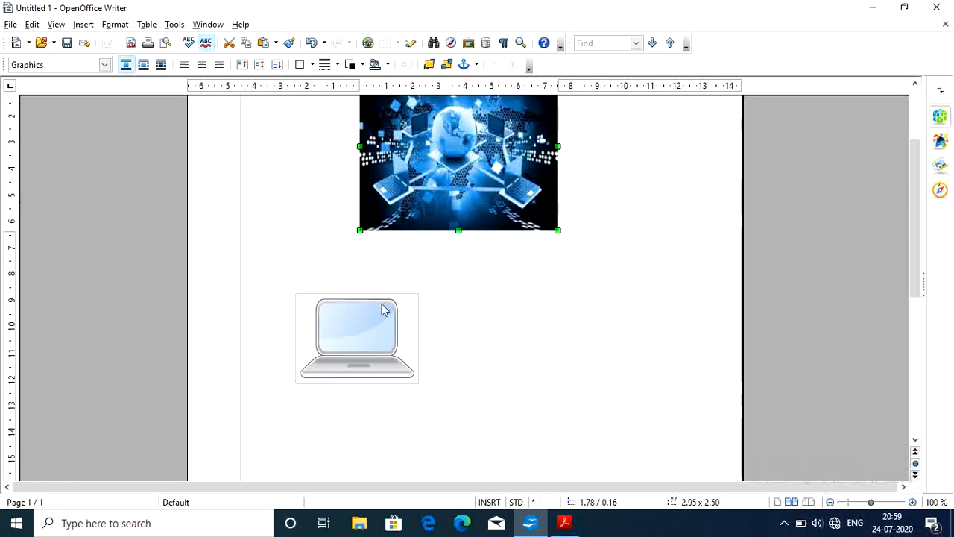
Place the silver laptop image over the globe picture at about 2.43 / 1.05 and send the globe picture backward
{"action": "left_click_drag", "start_coordinate": [357, 337], "coordinate": [464, 166]}
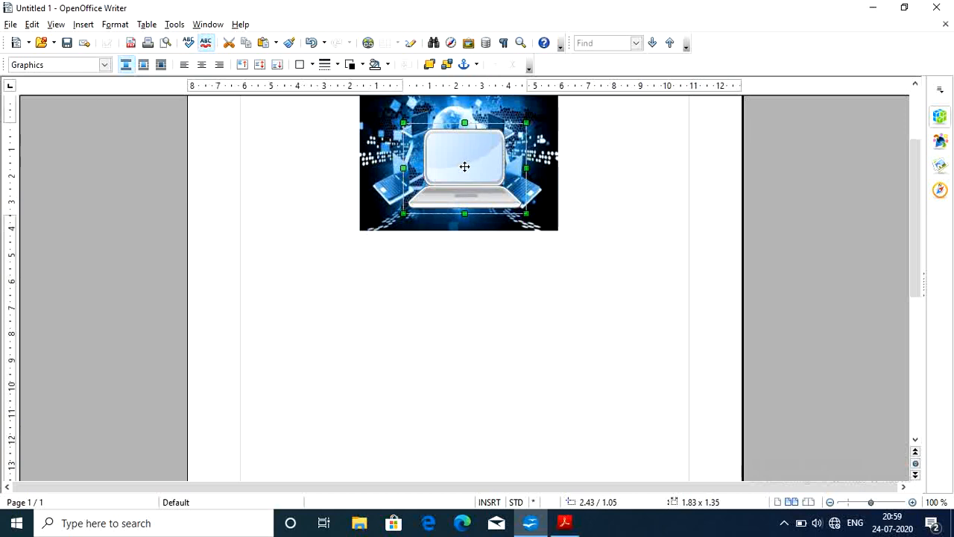
{"action": "scroll", "coordinate": [533, 176], "scroll_direction": "up", "scroll_amount": 3}
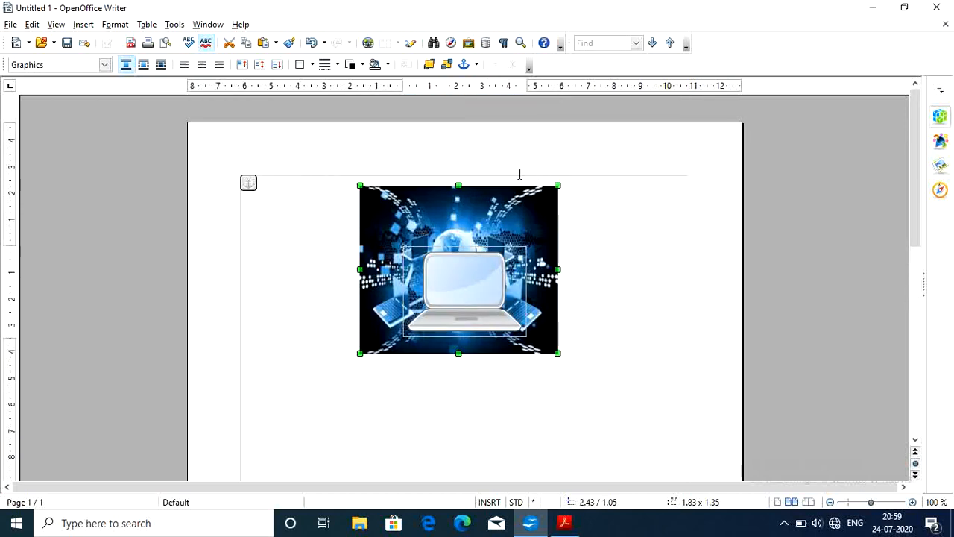
{"action": "right_click", "coordinate": [475, 299]}
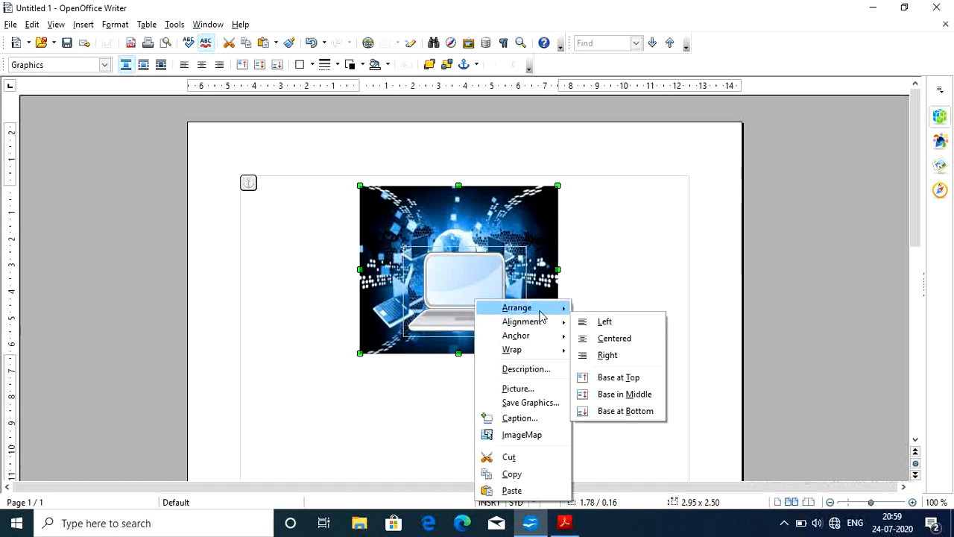
{"action": "mouse_move", "coordinate": [540, 317]}
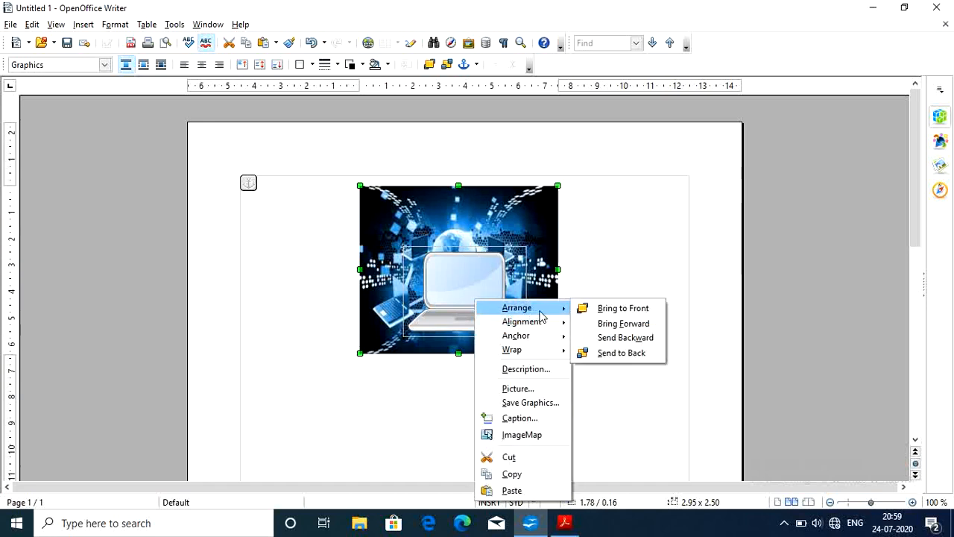
{"action": "left_click", "coordinate": [618, 339]}
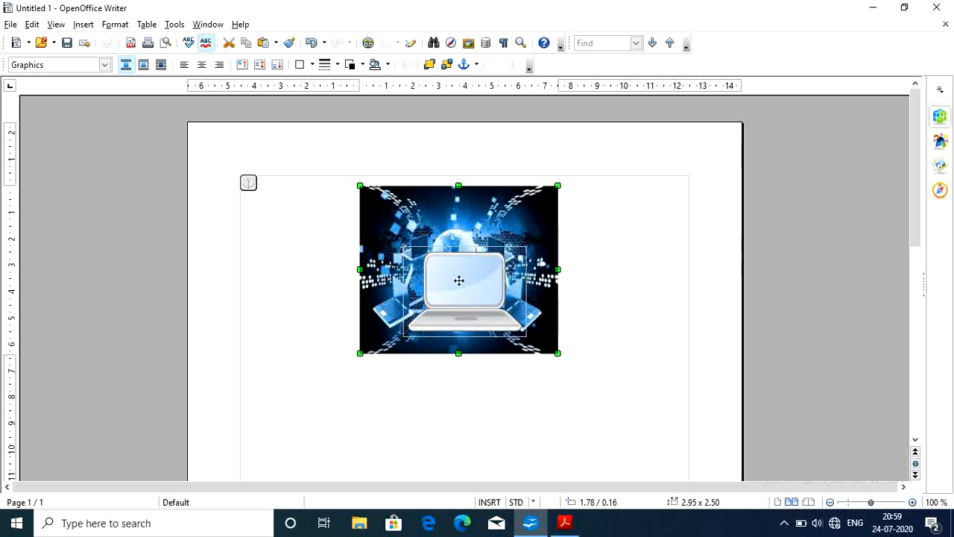
Separate the overlapping pictures by moving the globe picture to about 1.09 / 2.22 and the laptop image to about 1.98 / 0.02
{"action": "left_click_drag", "start_coordinate": [457, 279], "coordinate": [413, 419]}
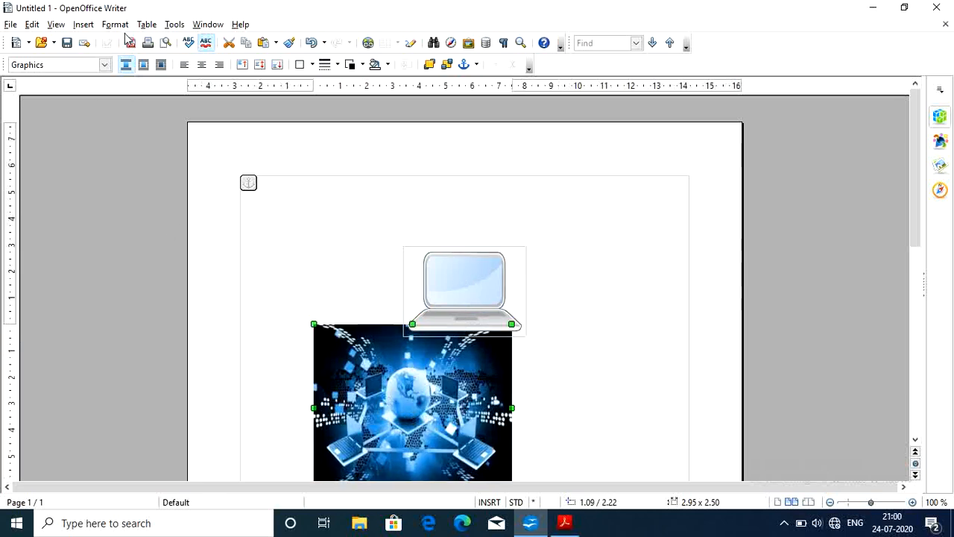
{"action": "left_click", "coordinate": [104, 65]}
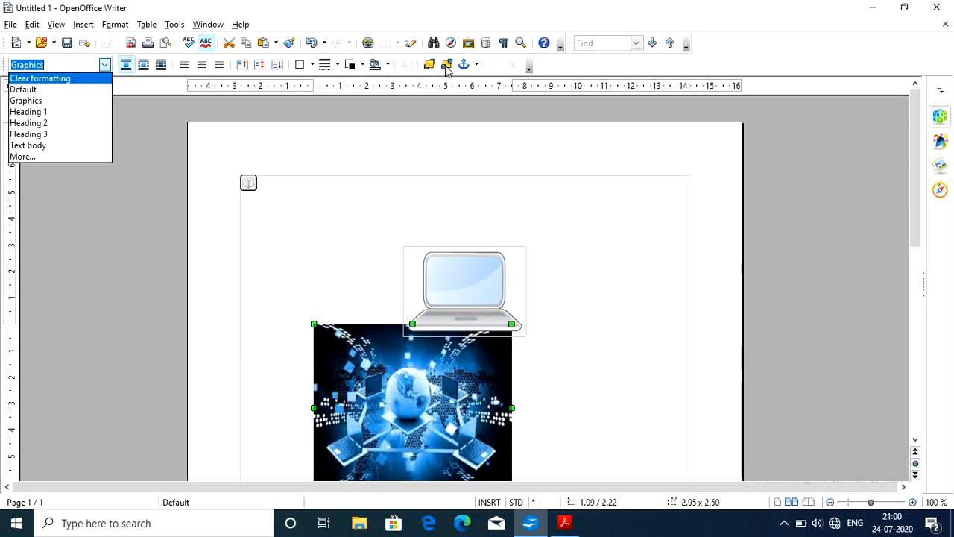
{"action": "left_click", "coordinate": [376, 228]}
{"action": "left_click", "coordinate": [453, 290]}
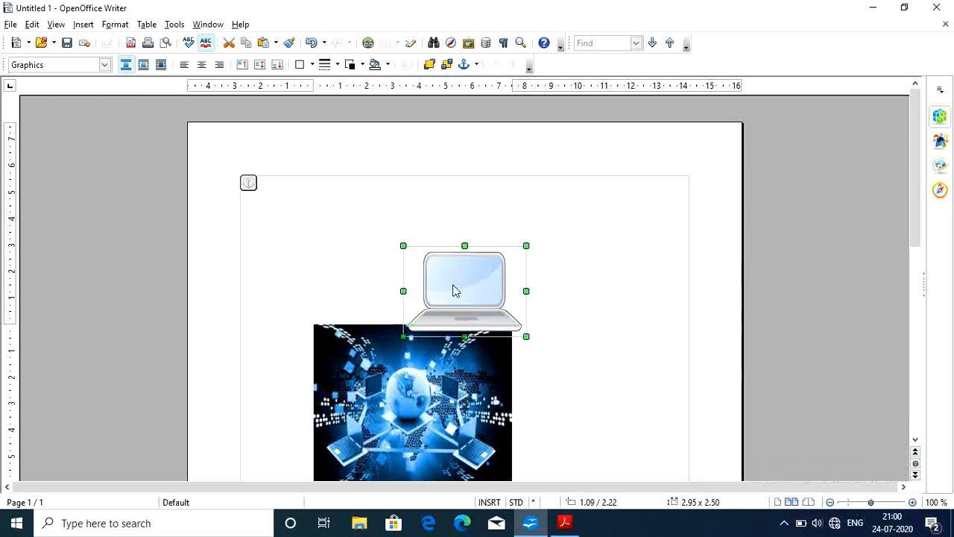
{"action": "left_click_drag", "start_coordinate": [453, 290], "coordinate": [423, 228]}
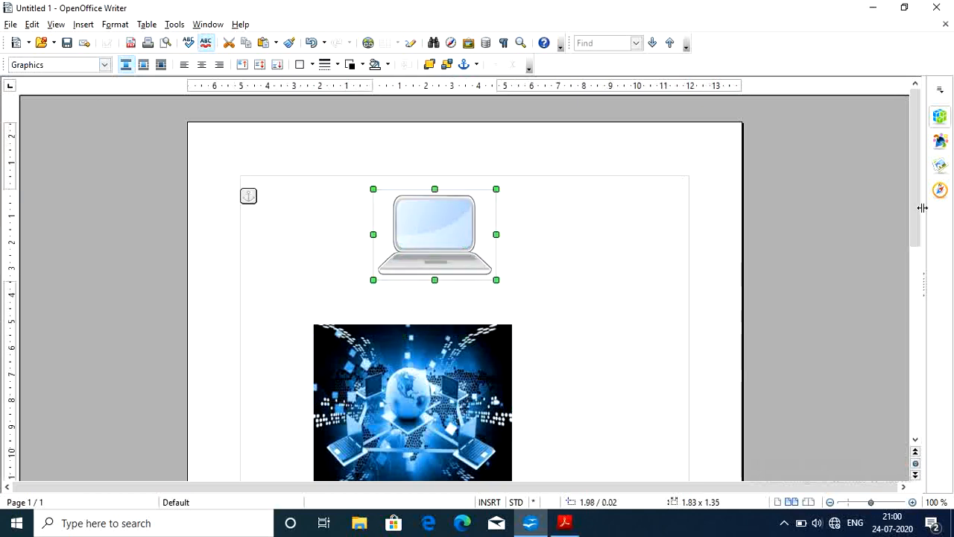
Flip the globe picture vertically
{"action": "left_click_drag", "start_coordinate": [917, 209], "coordinate": [919, 322]}
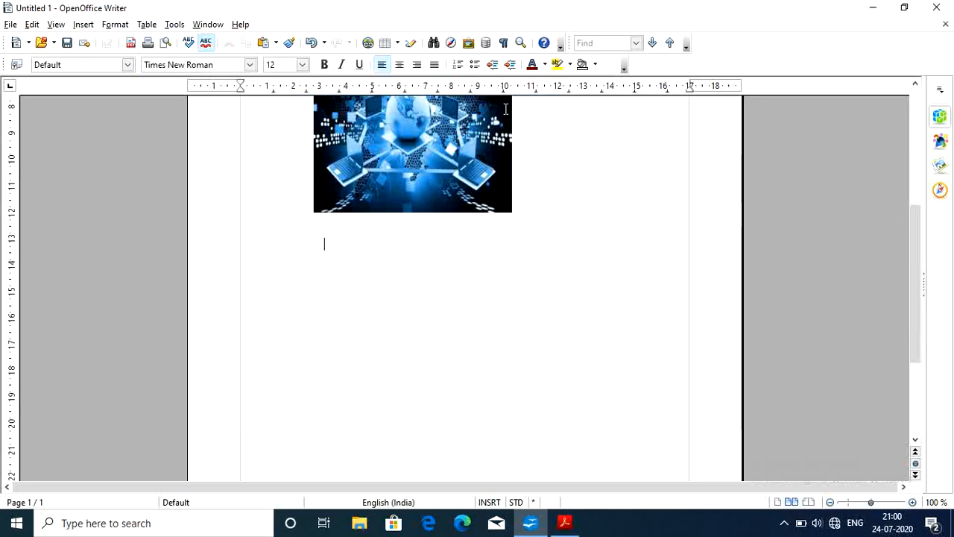
{"action": "left_click", "coordinate": [113, 25]}
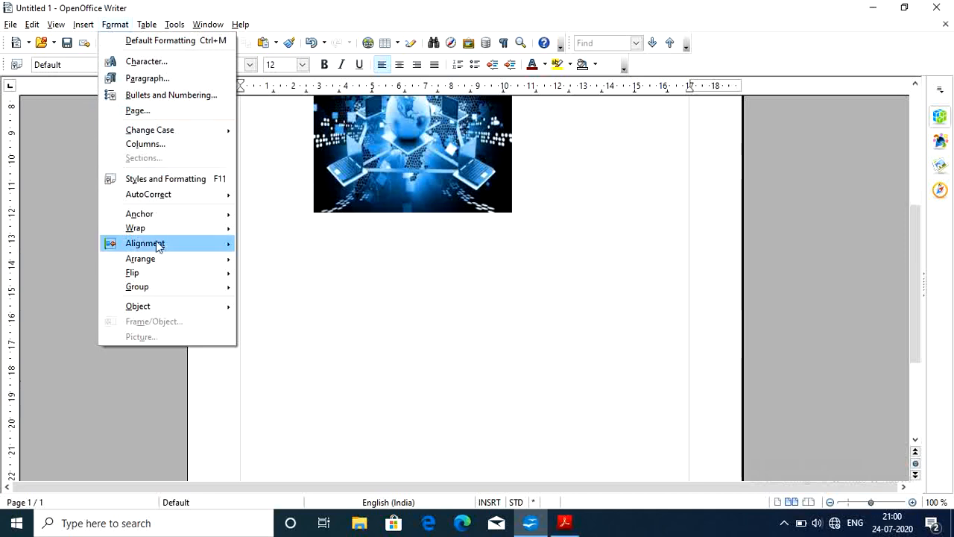
{"action": "key", "text": "Escape"}
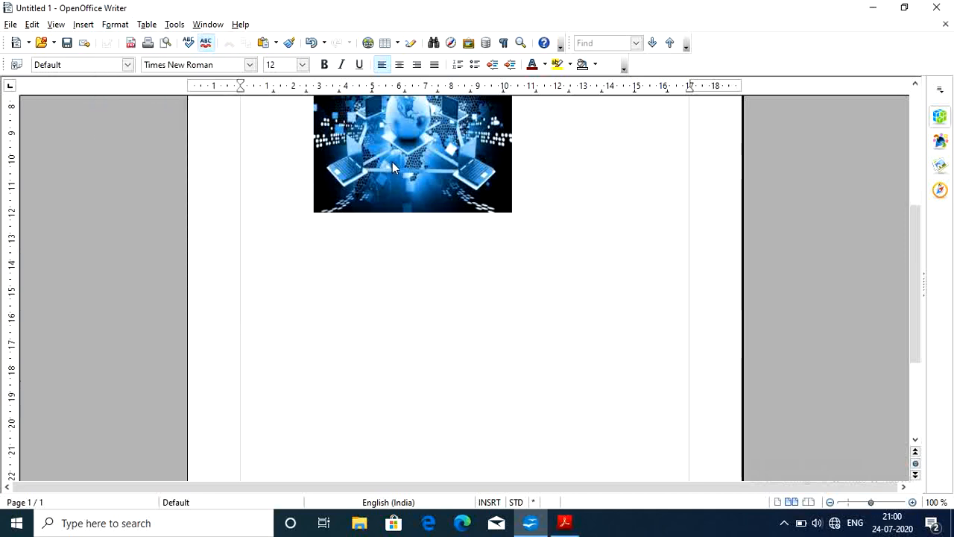
{"action": "left_click", "coordinate": [455, 166]}
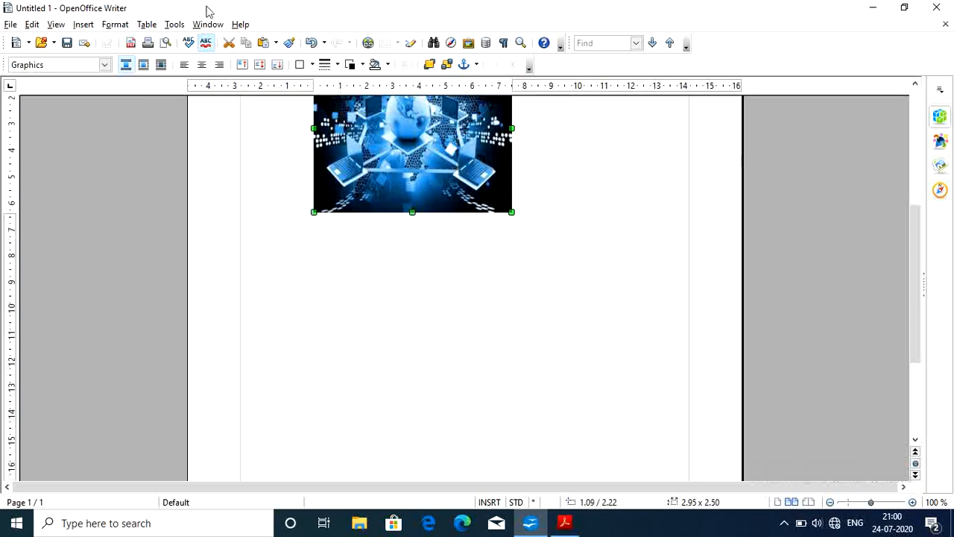
{"action": "left_click", "coordinate": [115, 24]}
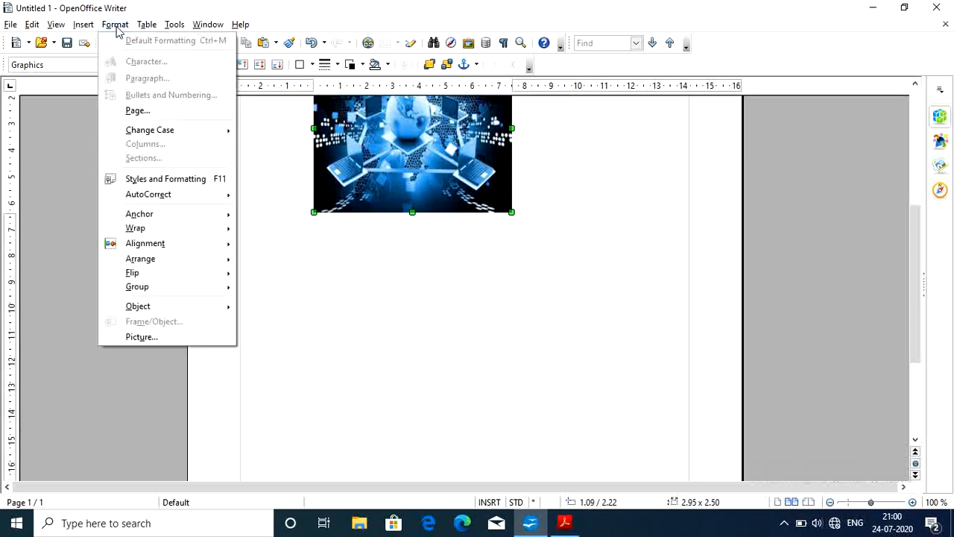
{"action": "mouse_move", "coordinate": [154, 279]}
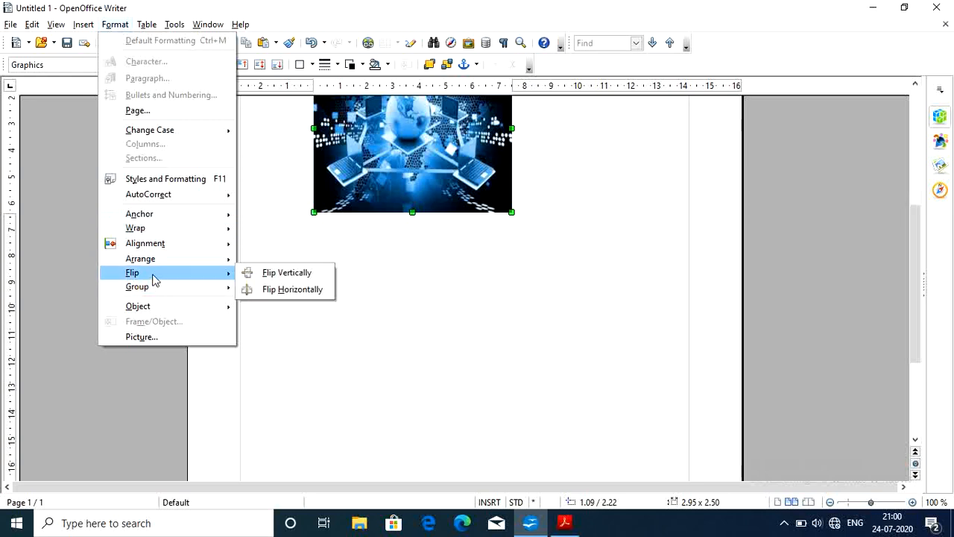
{"action": "left_click", "coordinate": [287, 273]}
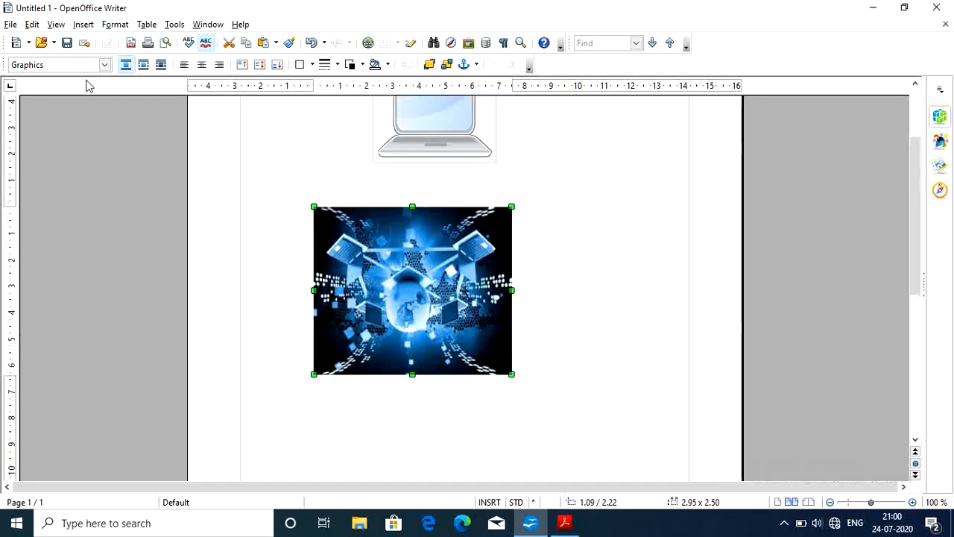
Flip the globe picture horizontally as well, and undo both the horizontal and the vertical flip
{"action": "left_click", "coordinate": [116, 25]}
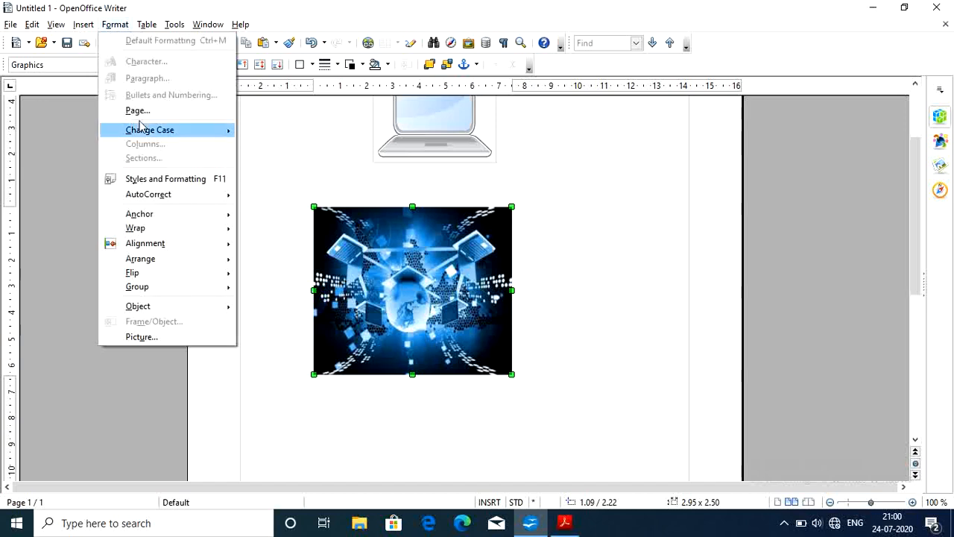
{"action": "mouse_move", "coordinate": [213, 274]}
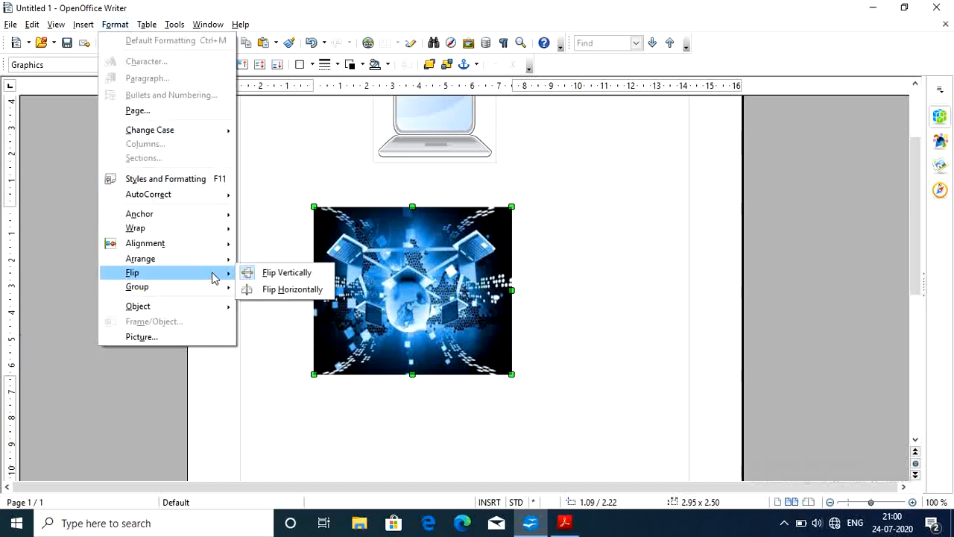
{"action": "left_click", "coordinate": [296, 291]}
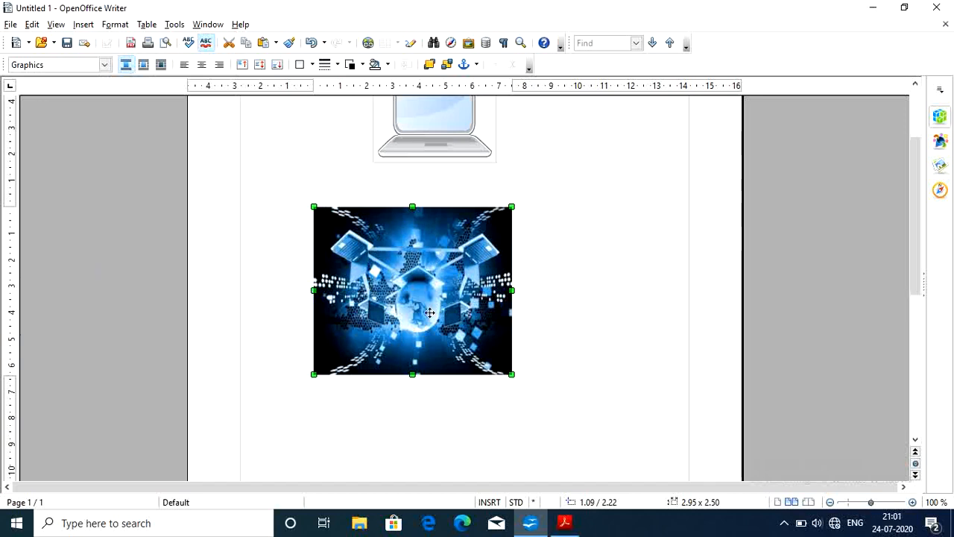
{"action": "key", "text": "ctrl+z"}
{"action": "key", "text": "ctrl+z"}
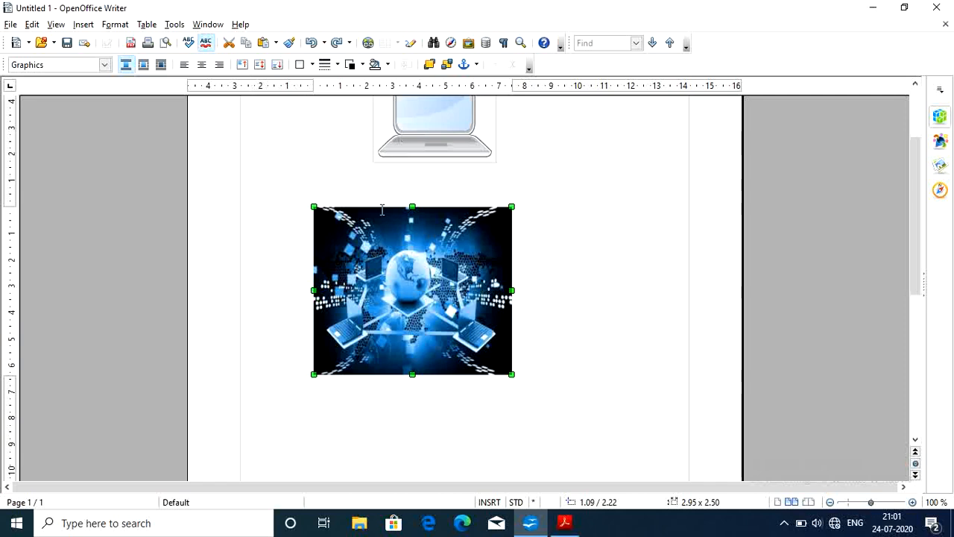
Move the globe picture to about 0.49 / 1.63 and deselect it
{"action": "left_click_drag", "start_coordinate": [427, 289], "coordinate": [387, 263]}
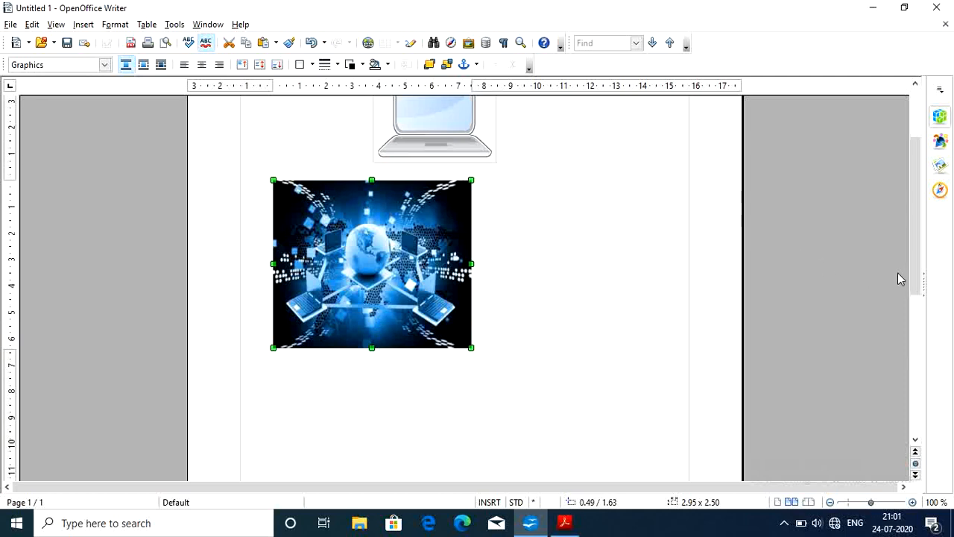
{"action": "mouse_move", "coordinate": [908, 282]}
{"action": "left_mouse_down"}
{"action": "mouse_move", "coordinate": [908, 229]}
{"action": "mouse_move", "coordinate": [912, 279]}
{"action": "left_mouse_up"}
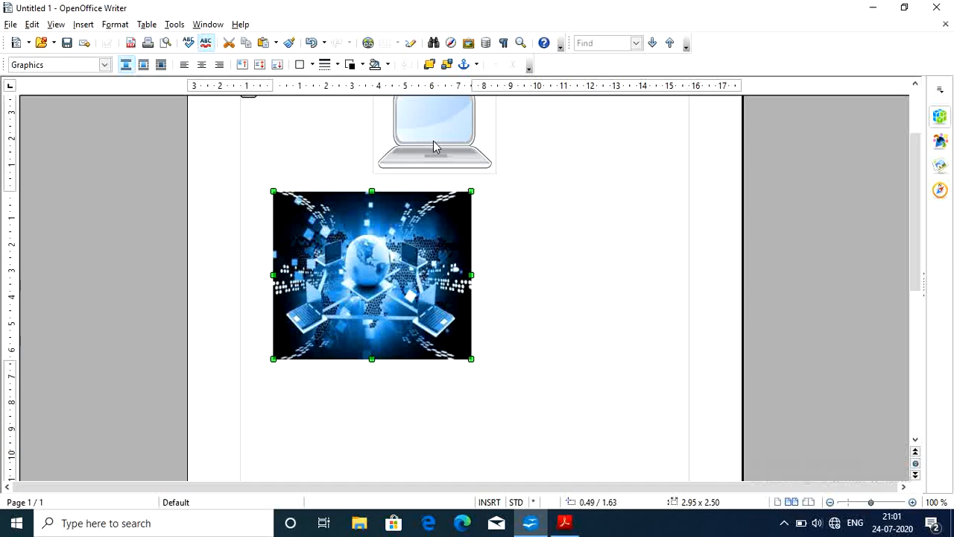
{"action": "left_click", "coordinate": [531, 390]}
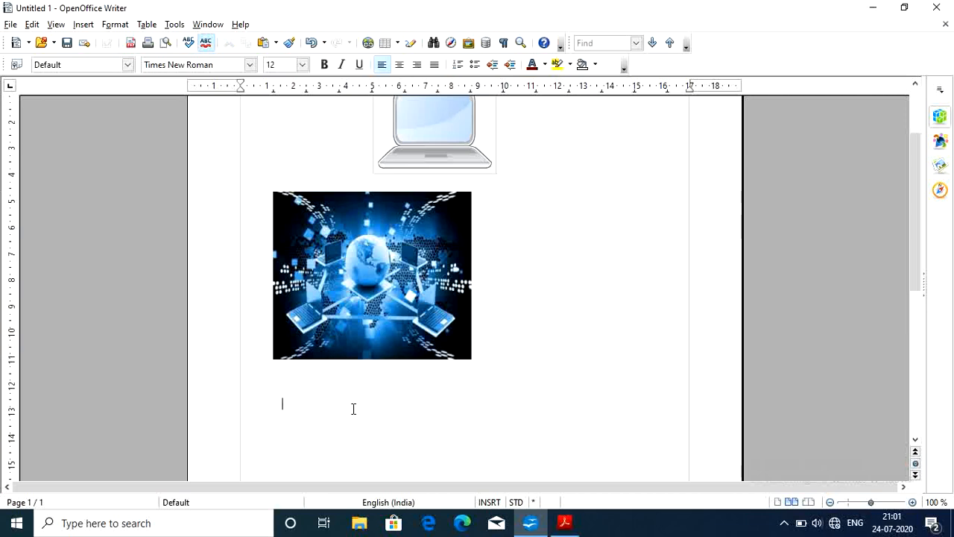
Copy the "download" image file from the desktop and paste it into the Writer document below the globe picture
{"action": "left_click", "coordinate": [873, 9]}
{"action": "left_click", "coordinate": [870, 10]}
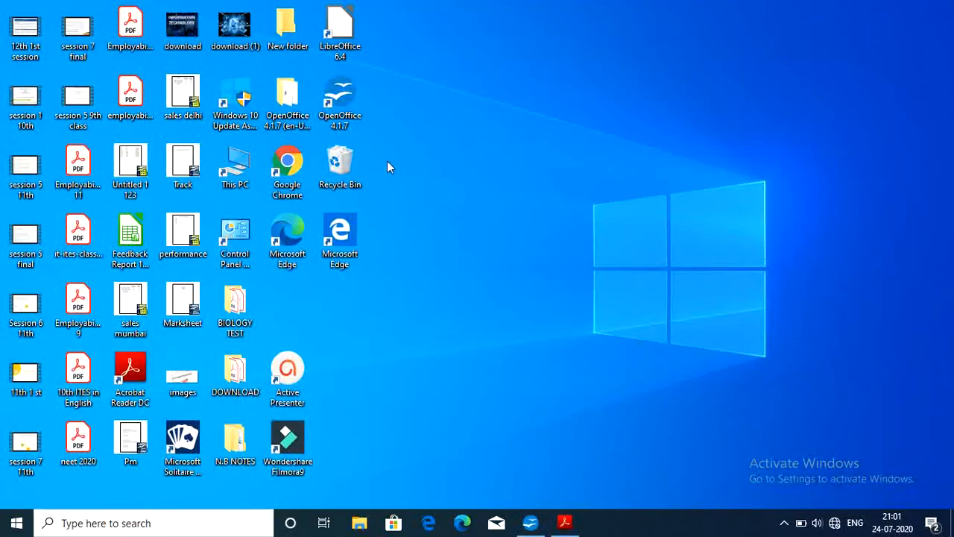
{"action": "right_click", "coordinate": [179, 30]}
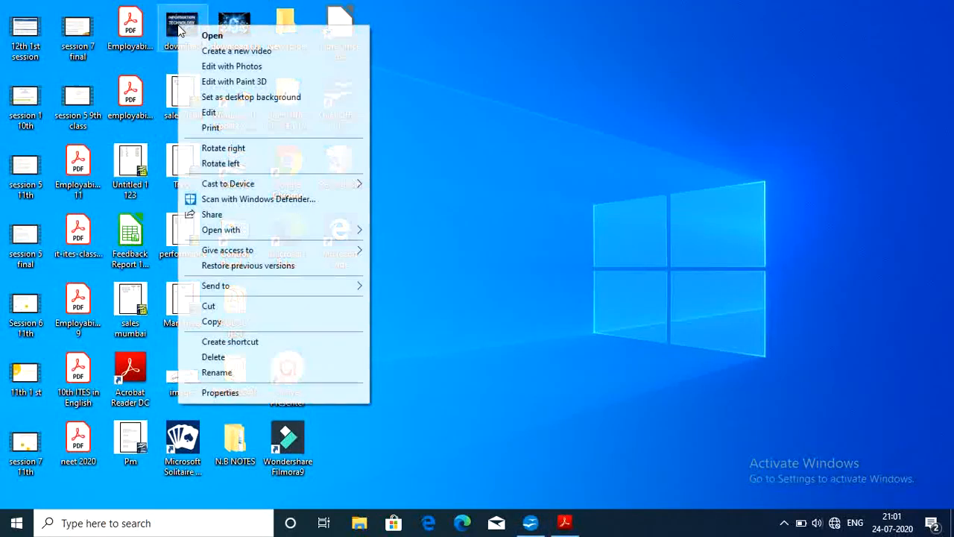
{"action": "left_click", "coordinate": [249, 322]}
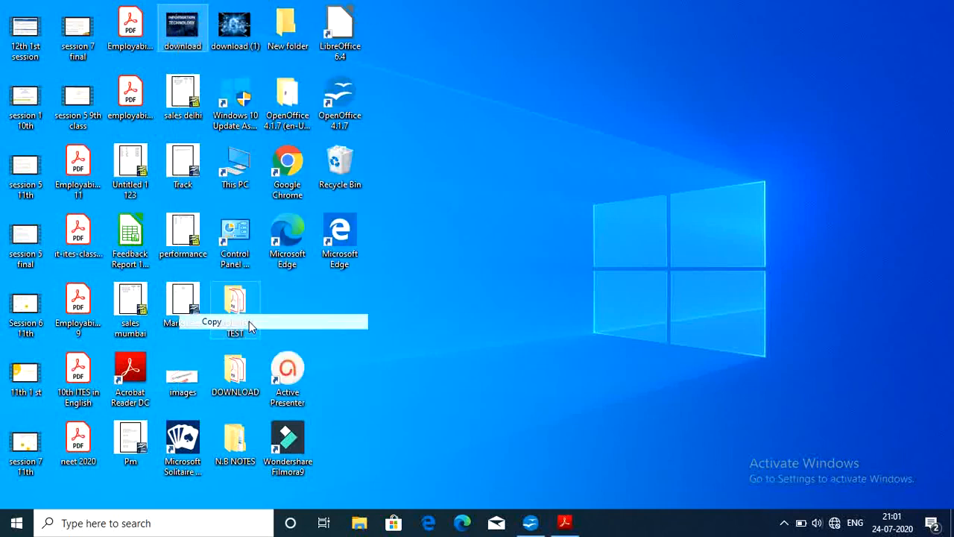
{"action": "left_click", "coordinate": [530, 523]}
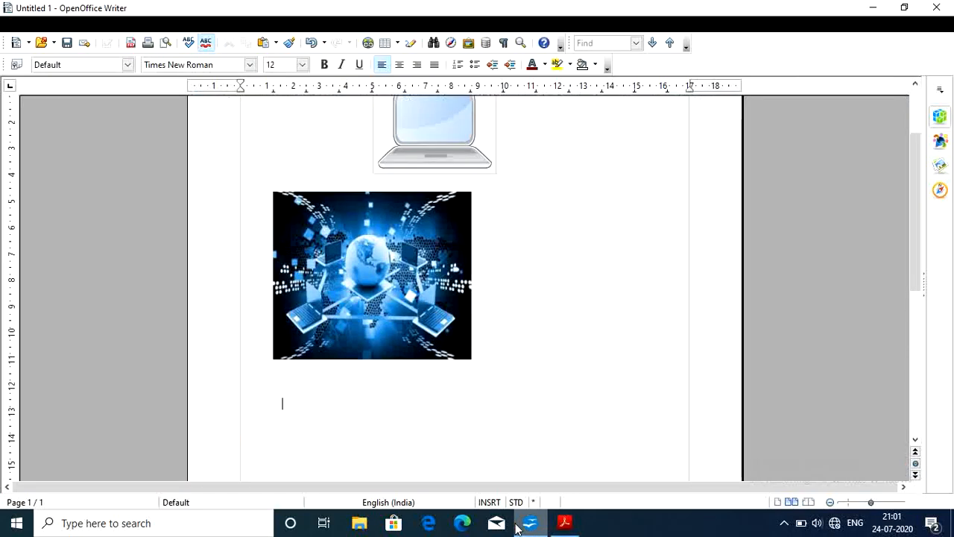
{"action": "right_click", "coordinate": [386, 419]}
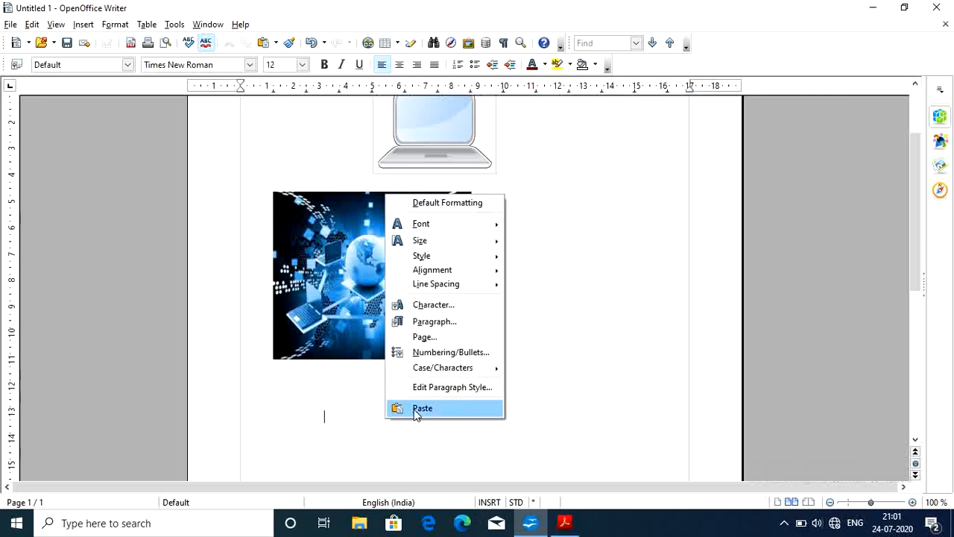
{"action": "left_click", "coordinate": [417, 410]}
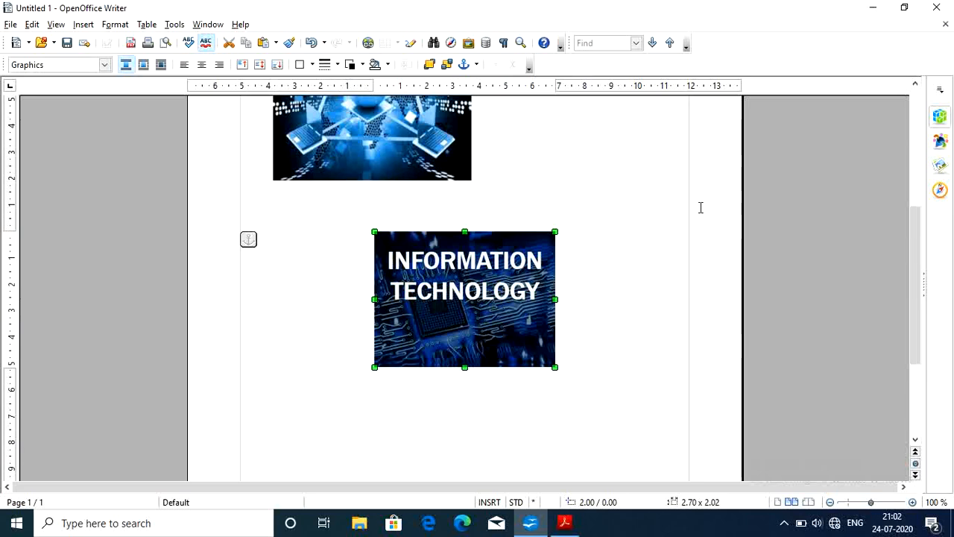
Undock the Properties sidebar into a floating window
{"action": "left_click", "coordinate": [941, 90]}
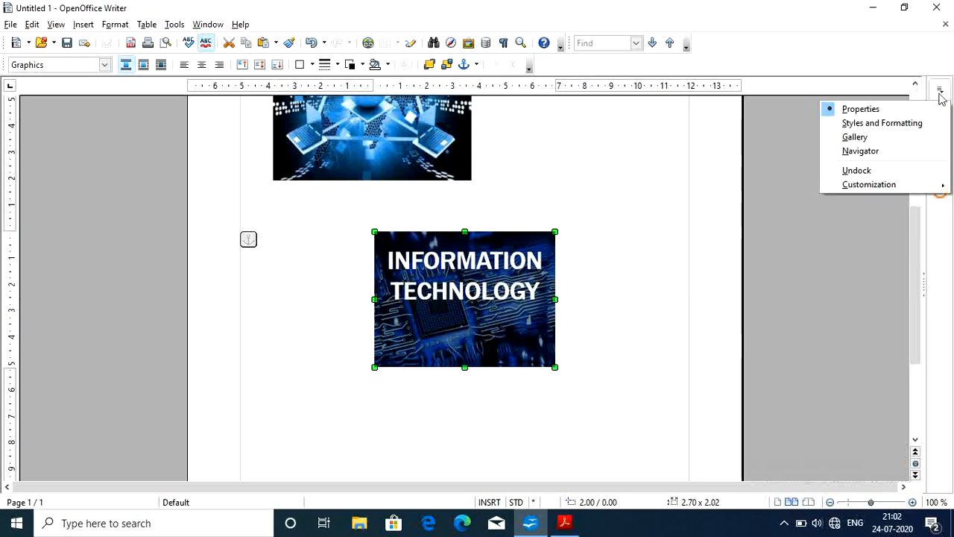
{"action": "left_click", "coordinate": [891, 170]}
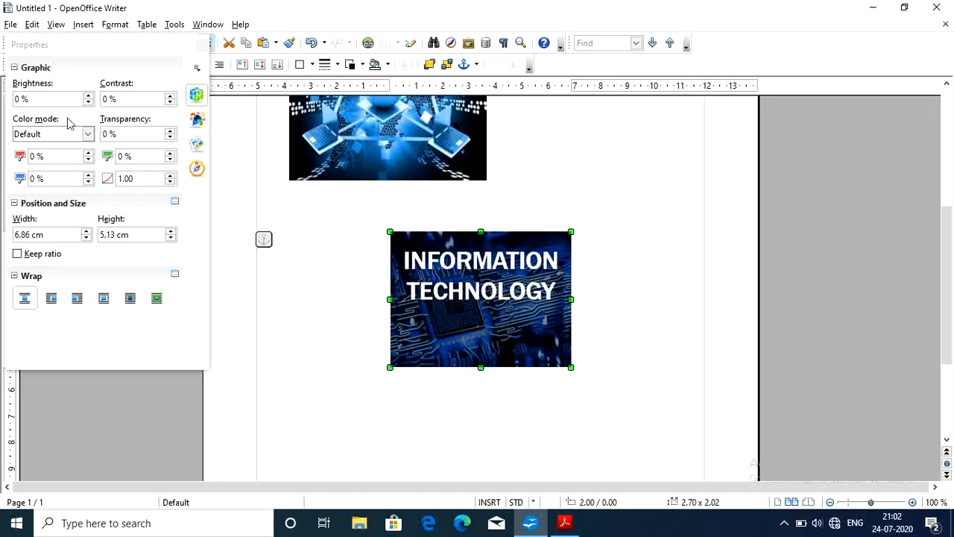
Raise the Information Technology picture's brightness to 44 % and reset it to 0 %
{"action": "left_click", "coordinate": [88, 99]}
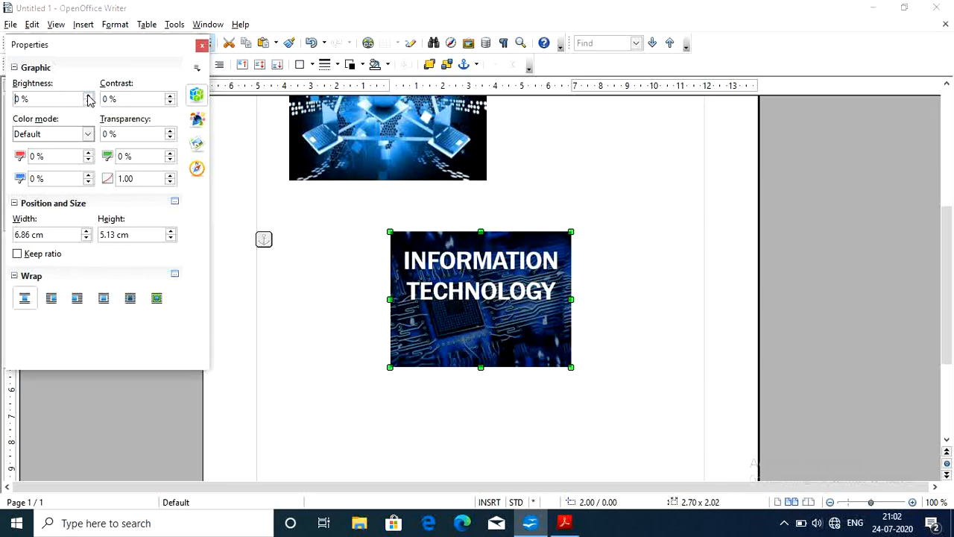
{"action": "left_click", "coordinate": [88, 97]}
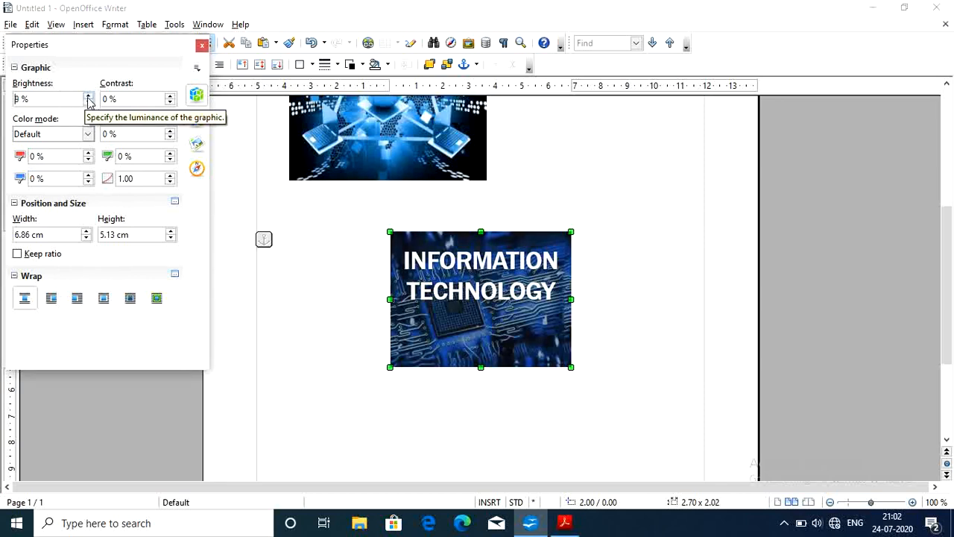
{"action": "left_click", "coordinate": [88, 96]}
{"action": "left_click", "coordinate": [87, 96]}
{"action": "left_click", "coordinate": [88, 96]}
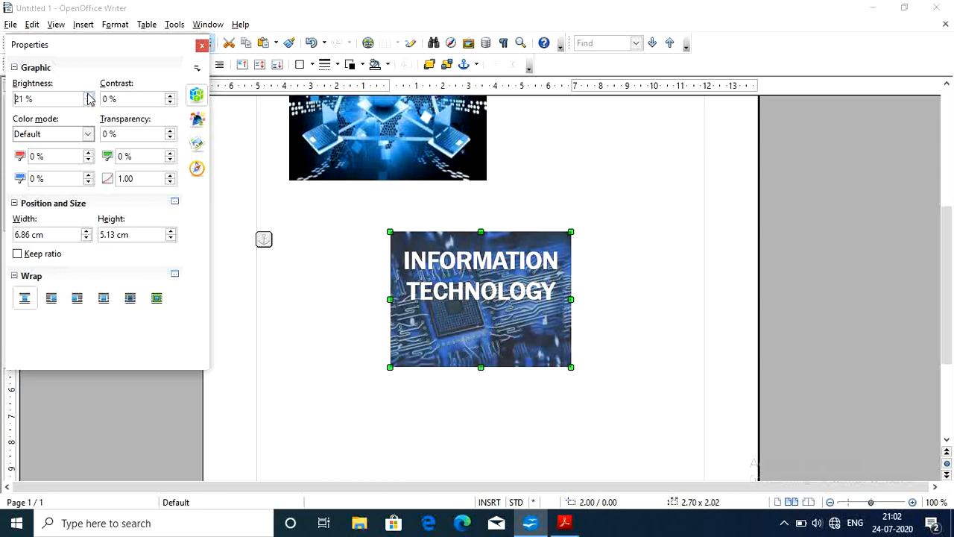
{"action": "left_click", "coordinate": [88, 96]}
{"action": "left_click", "coordinate": [87, 96]}
{"action": "left_click", "coordinate": [87, 96]}
{"action": "left_click", "coordinate": [89, 97]}
{"action": "left_click", "coordinate": [89, 97]}
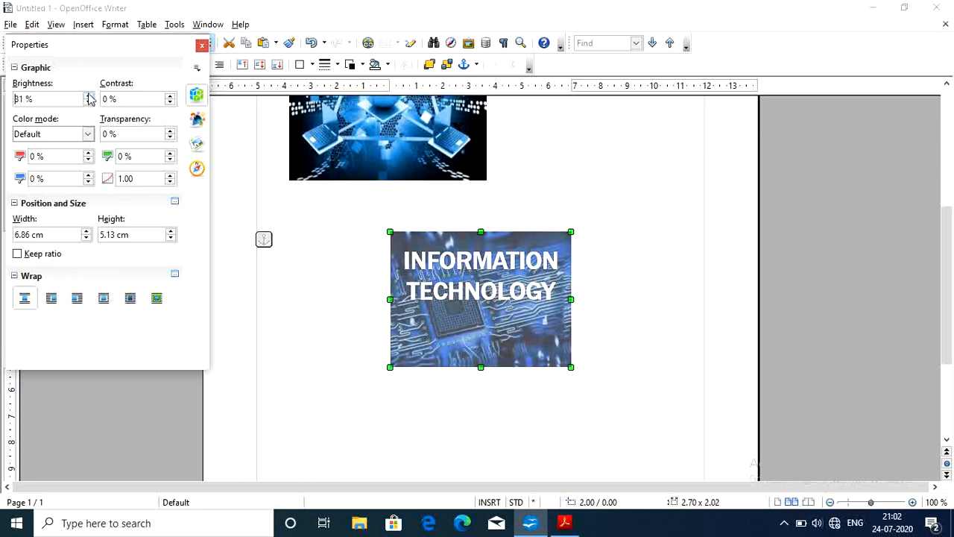
{"action": "left_click", "coordinate": [89, 97]}
{"action": "left_click", "coordinate": [88, 97]}
{"action": "left_click", "coordinate": [89, 97]}
{"action": "left_click", "coordinate": [89, 97]}
{"action": "left_click", "coordinate": [89, 97]}
{"action": "left_click", "coordinate": [89, 97]}
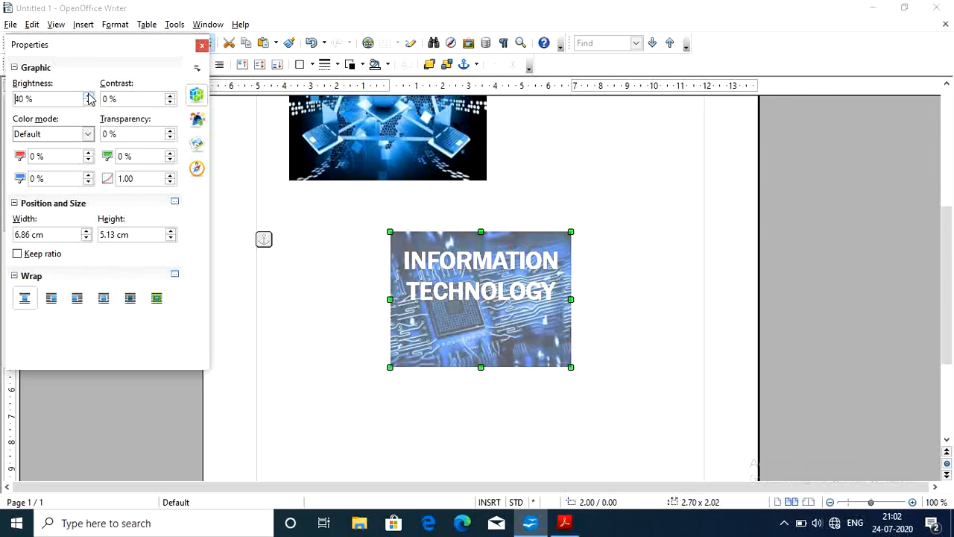
{"action": "left_click", "coordinate": [89, 97]}
{"action": "left_click", "coordinate": [89, 97]}
{"action": "left_click", "coordinate": [89, 95]}
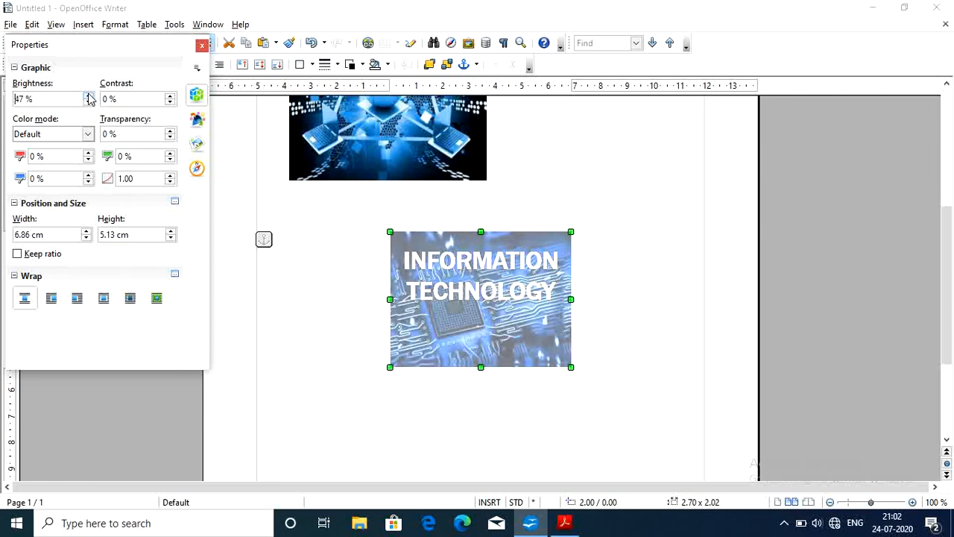
{"action": "left_click", "coordinate": [89, 95]}
{"action": "left_click", "coordinate": [88, 102]}
{"action": "left_click", "coordinate": [88, 103]}
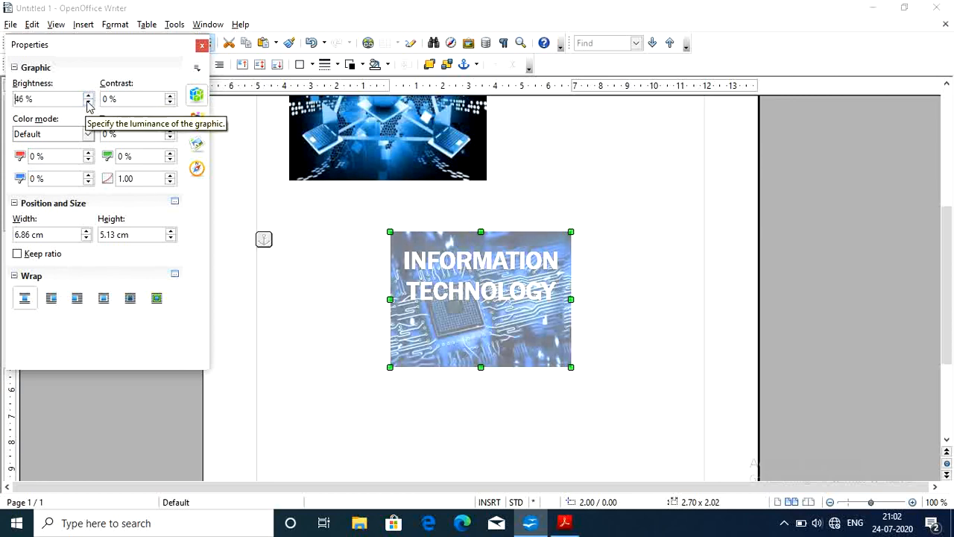
{"action": "left_click", "coordinate": [89, 104]}
{"action": "left_click", "coordinate": [89, 104]}
{"action": "left_click_drag", "start_coordinate": [48, 100], "coordinate": [15, 101]}
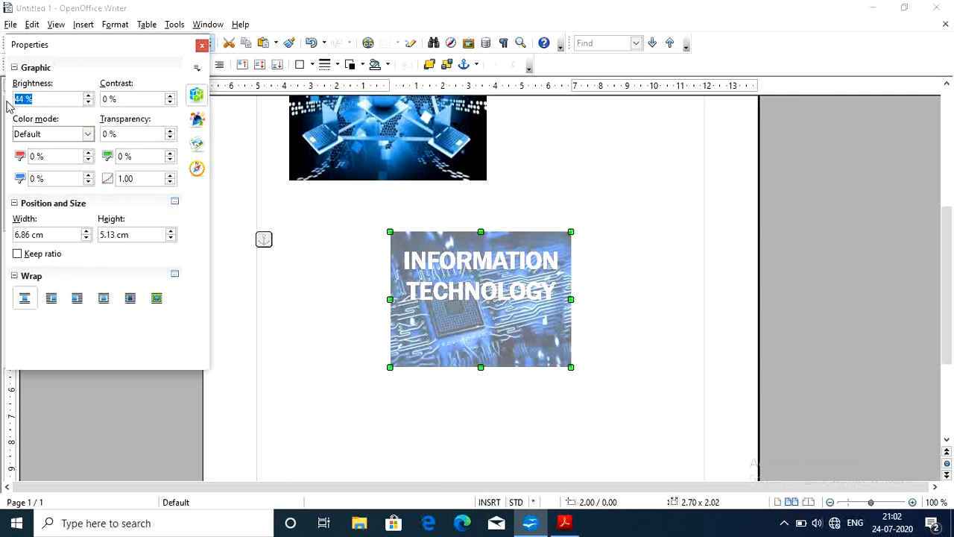
{"action": "type", "text": "0"}
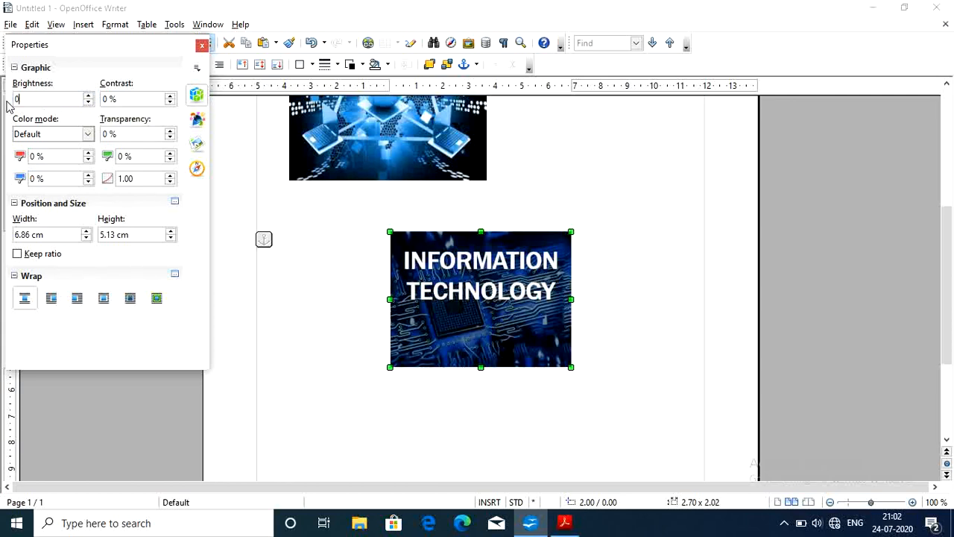
Lower the Information Technology picture's brightness to -49 %
{"action": "left_click", "coordinate": [90, 98]}
{"action": "left_click", "coordinate": [89, 98]}
{"action": "left_click", "coordinate": [90, 98]}
{"action": "left_click", "coordinate": [89, 98]}
{"action": "left_click", "coordinate": [90, 98]}
{"action": "left_click", "coordinate": [90, 98]}
{"action": "left_click", "coordinate": [89, 98]}
{"action": "left_click", "coordinate": [88, 104]}
{"action": "left_click", "coordinate": [89, 104]}
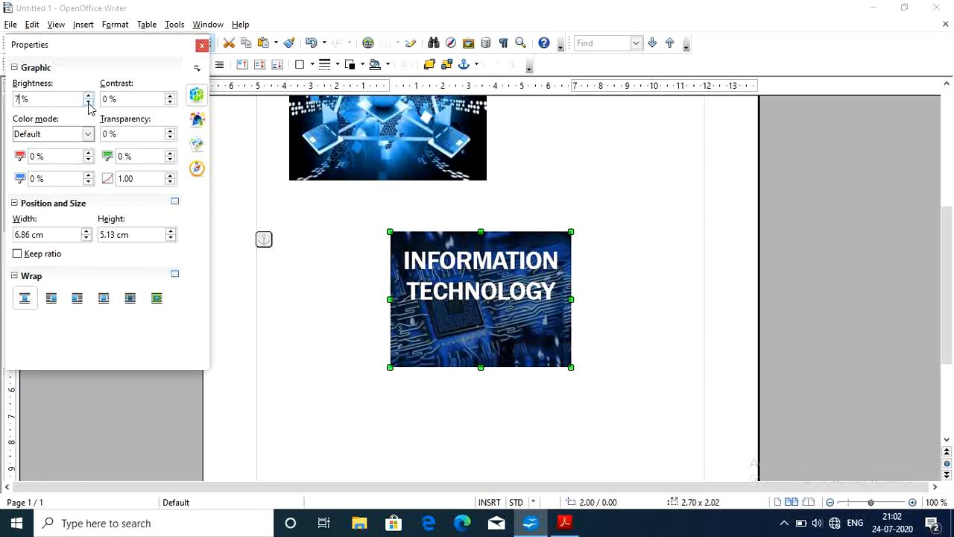
{"action": "left_click", "coordinate": [88, 103]}
{"action": "left_click", "coordinate": [89, 104]}
{"action": "left_click", "coordinate": [88, 103]}
{"action": "left_click", "coordinate": [89, 104]}
{"action": "left_click", "coordinate": [88, 103]}
{"action": "left_click", "coordinate": [89, 104]}
{"action": "left_click", "coordinate": [88, 103]}
{"action": "left_click", "coordinate": [89, 104]}
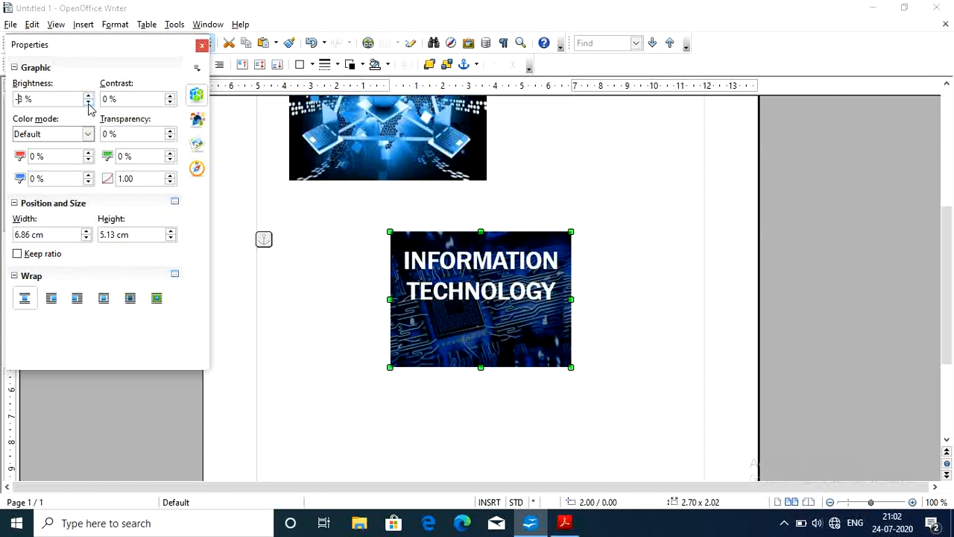
{"action": "left_click", "coordinate": [89, 104]}
{"action": "left_click", "coordinate": [89, 103]}
{"action": "left_click", "coordinate": [88, 104]}
{"action": "left_click", "coordinate": [89, 104]}
{"action": "left_click", "coordinate": [89, 103]}
{"action": "left_click", "coordinate": [89, 103]}
{"action": "left_click", "coordinate": [88, 104]}
{"action": "left_click", "coordinate": [89, 103]}
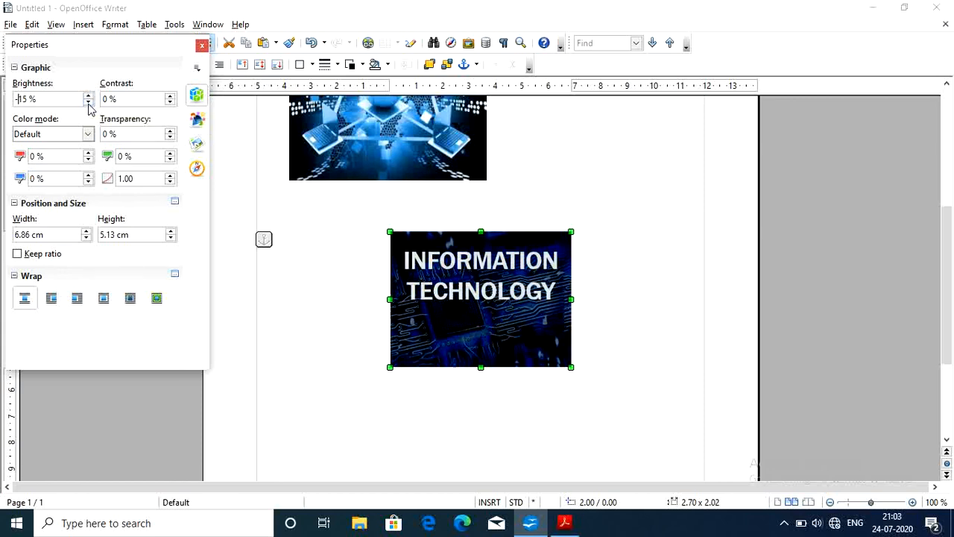
{"action": "left_click", "coordinate": [88, 104]}
{"action": "left_click", "coordinate": [89, 104]}
{"action": "left_click", "coordinate": [89, 104]}
{"action": "left_click", "coordinate": [88, 104]}
{"action": "left_click", "coordinate": [88, 104]}
{"action": "left_click", "coordinate": [89, 103]}
{"action": "left_click", "coordinate": [89, 104]}
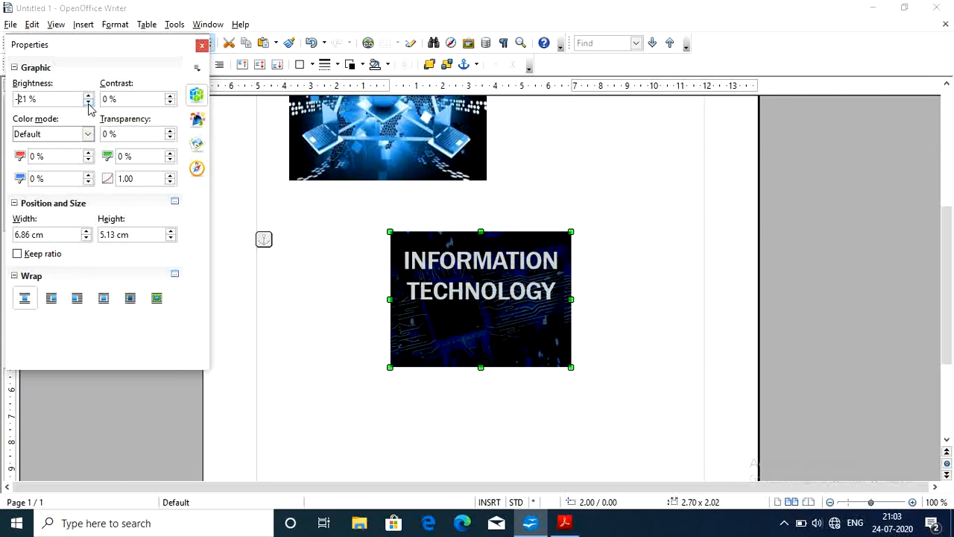
{"action": "left_click", "coordinate": [89, 104]}
{"action": "left_click", "coordinate": [88, 104]}
{"action": "left_click", "coordinate": [89, 104]}
{"action": "left_click", "coordinate": [89, 103]}
{"action": "left_click", "coordinate": [89, 104]}
{"action": "left_click", "coordinate": [89, 103]}
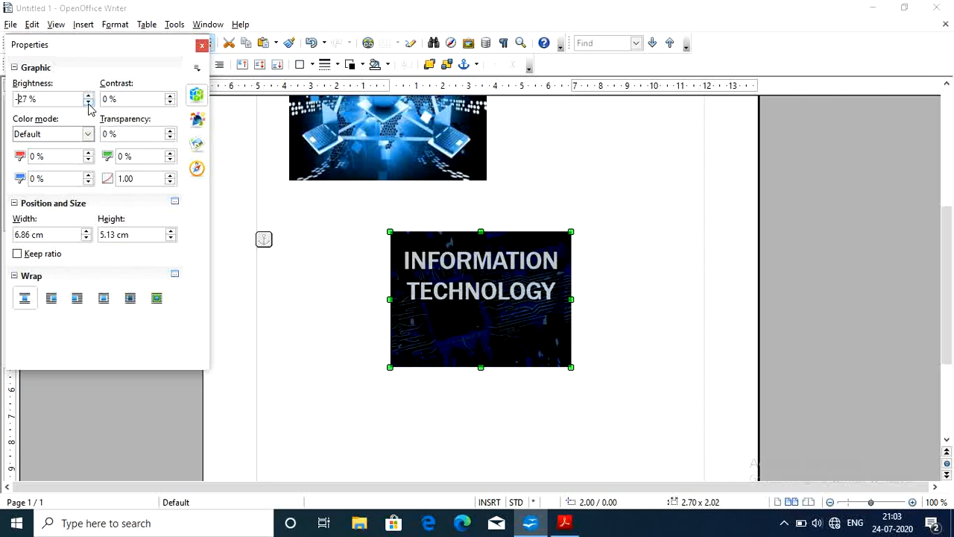
{"action": "left_click", "coordinate": [89, 104]}
{"action": "left_click", "coordinate": [89, 104]}
{"action": "left_click", "coordinate": [88, 104]}
{"action": "left_click", "coordinate": [89, 103]}
{"action": "left_click", "coordinate": [89, 103]}
{"action": "left_click", "coordinate": [89, 104]}
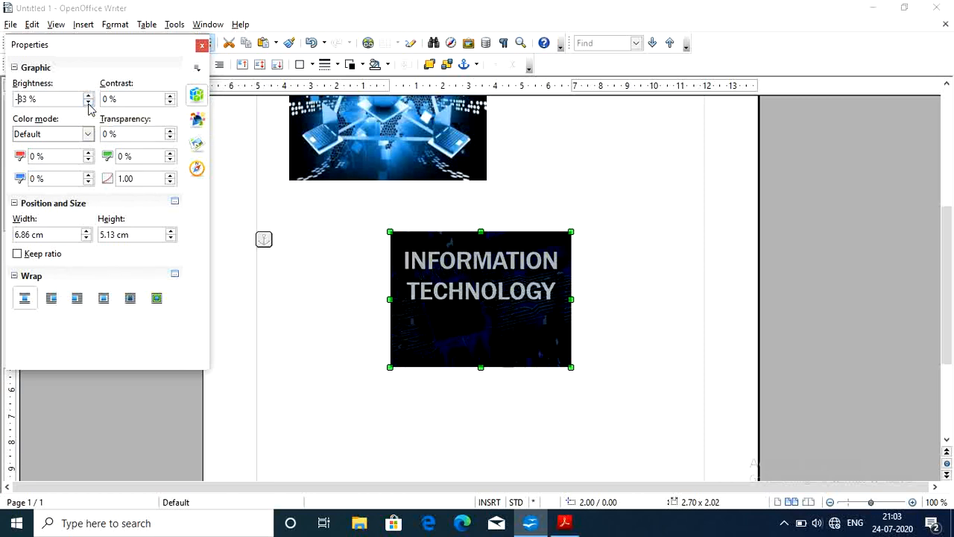
{"action": "left_click", "coordinate": [88, 103]}
{"action": "left_click", "coordinate": [89, 103]}
{"action": "left_click", "coordinate": [88, 104]}
{"action": "left_click", "coordinate": [88, 104]}
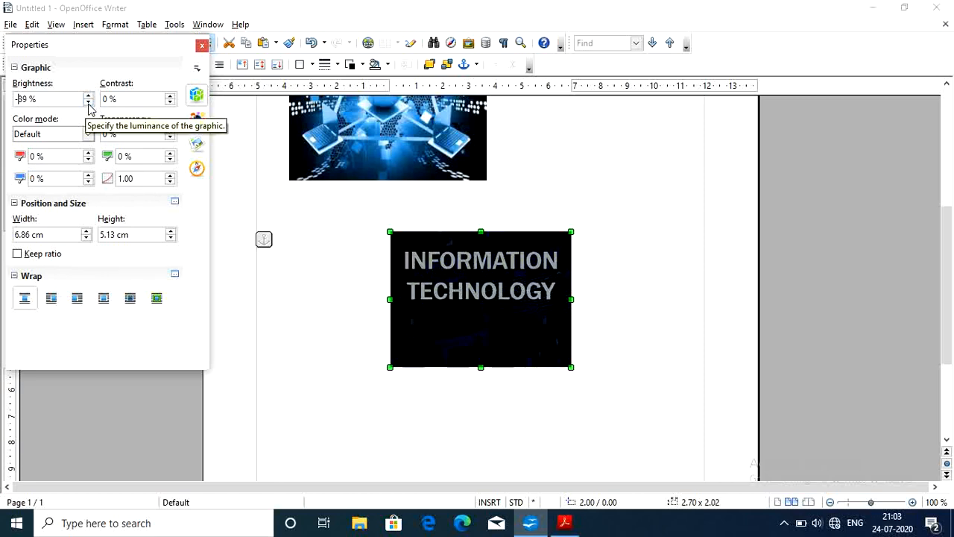
{"action": "left_click", "coordinate": [89, 103]}
{"action": "left_click", "coordinate": [89, 104]}
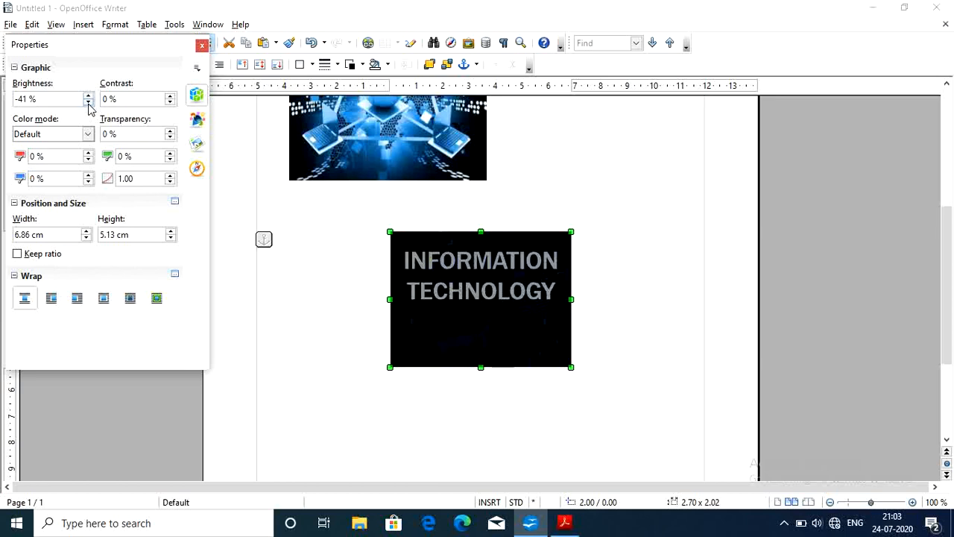
{"action": "left_click", "coordinate": [88, 103]}
{"action": "left_click", "coordinate": [88, 103]}
{"action": "left_click", "coordinate": [88, 103]}
{"action": "left_click", "coordinate": [88, 103]}
{"action": "left_click", "coordinate": [88, 103]}
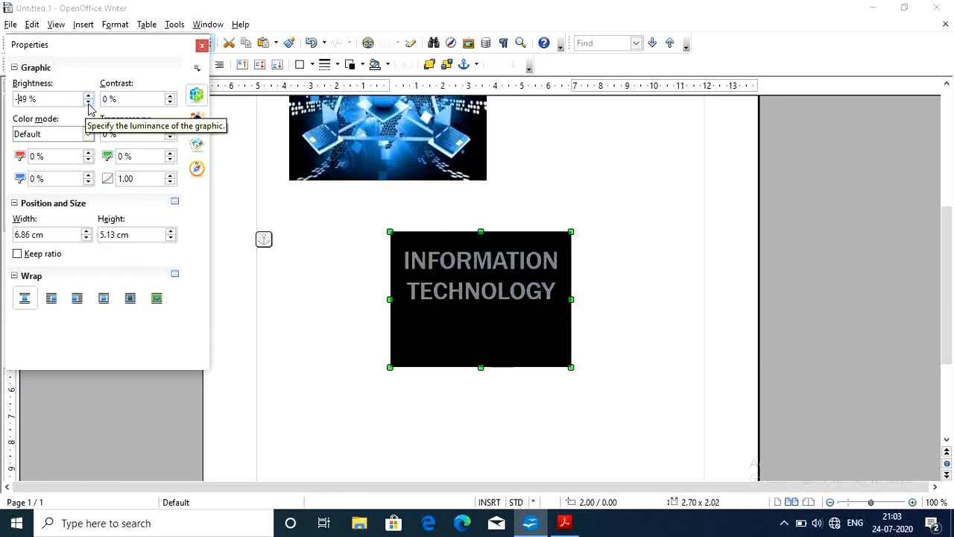
{"action": "left_click", "coordinate": [88, 103]}
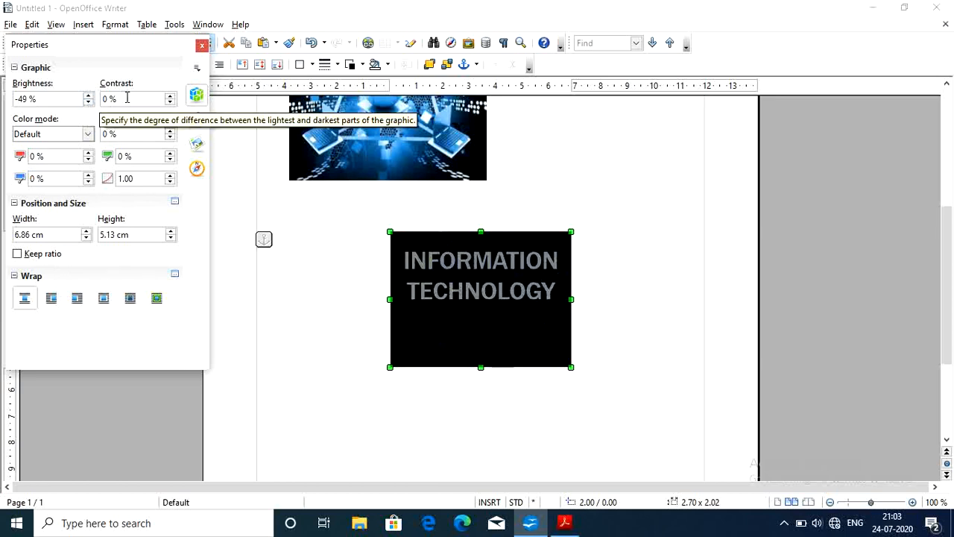
Raise the Information Technology picture's contrast to 11 %
{"action": "left_click", "coordinate": [170, 97]}
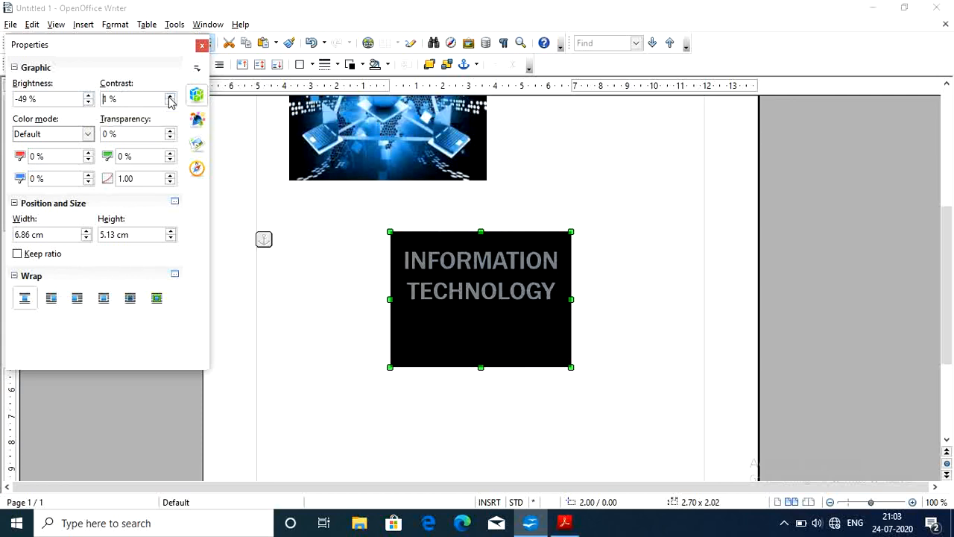
{"action": "left_click", "coordinate": [170, 97]}
{"action": "left_click", "coordinate": [170, 97]}
{"action": "left_click", "coordinate": [170, 97]}
{"action": "left_click", "coordinate": [170, 97]}
{"action": "left_click", "coordinate": [170, 97]}
{"action": "left_click", "coordinate": [170, 97]}
{"action": "left_click", "coordinate": [170, 97]}
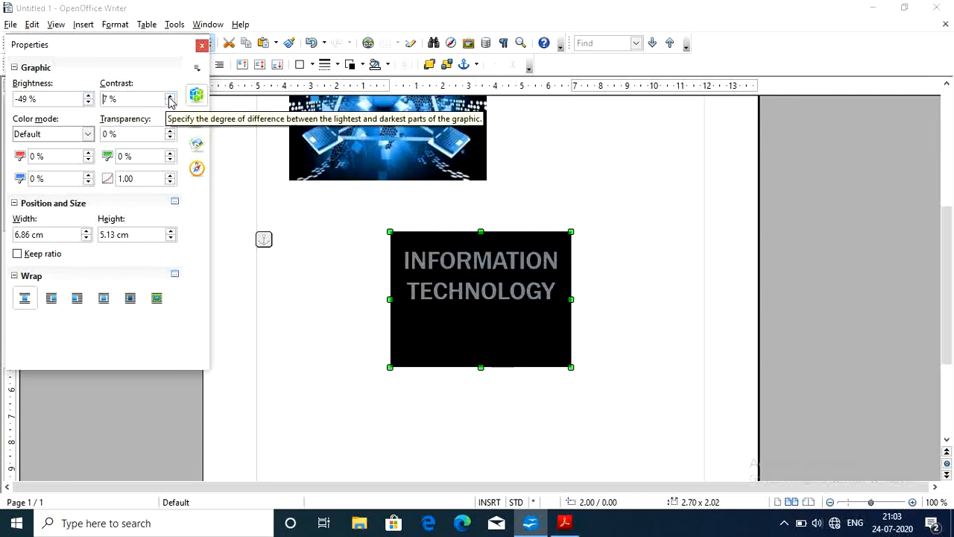
{"action": "left_click", "coordinate": [170, 97]}
{"action": "left_click", "coordinate": [170, 97]}
{"action": "left_click", "coordinate": [170, 97]}
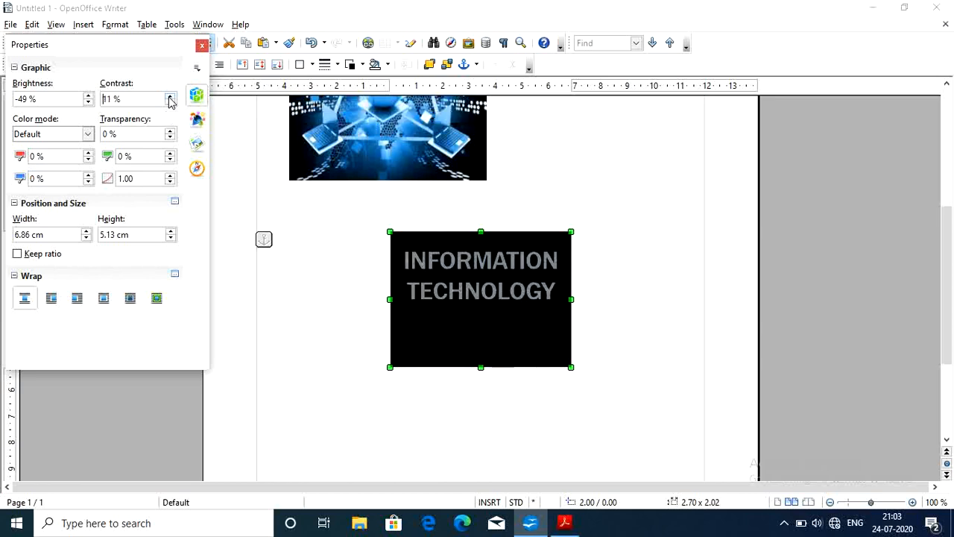
{"action": "left_click", "coordinate": [501, 287]}
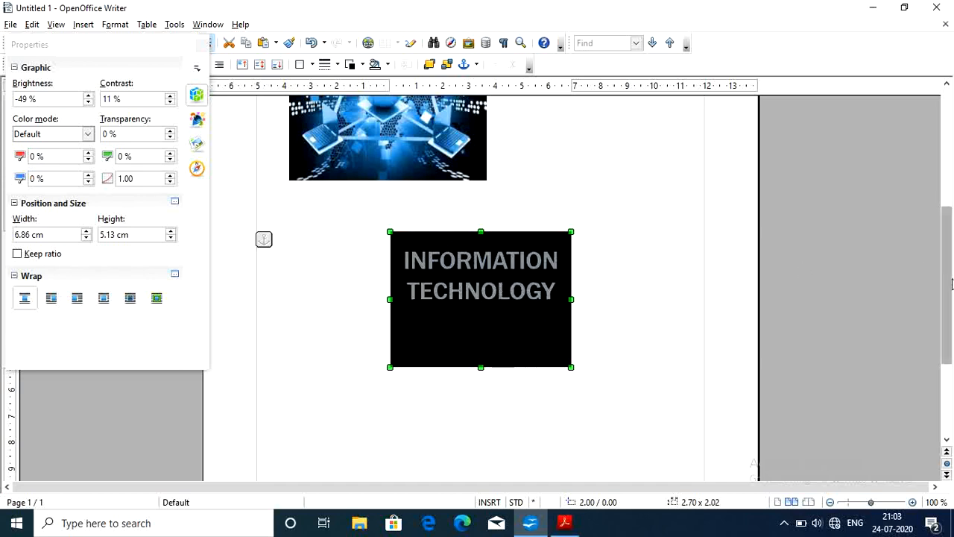
Reset the Information Technology picture's brightness to 0 %
{"action": "left_click_drag", "start_coordinate": [948, 256], "coordinate": [947, 223]}
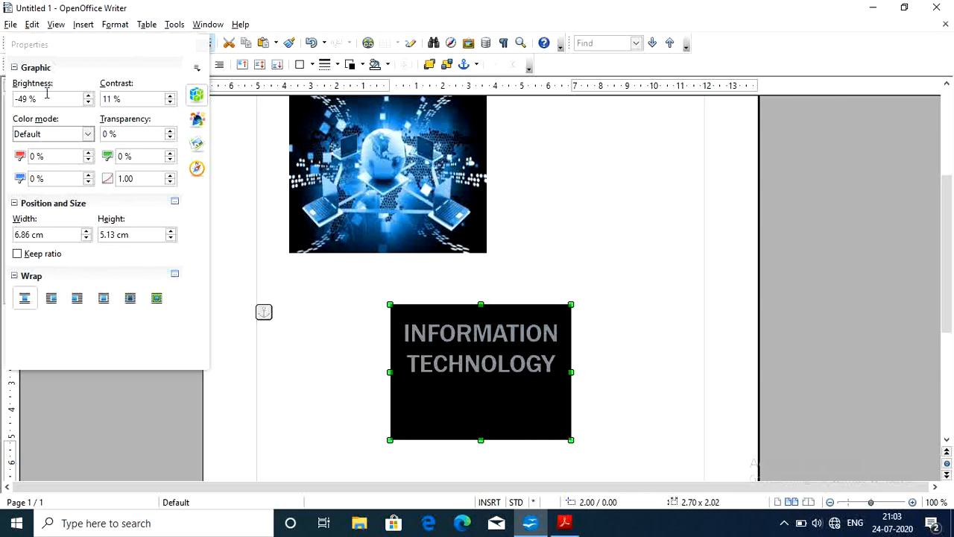
{"action": "left_click_drag", "start_coordinate": [49, 98], "coordinate": [3, 103]}
{"action": "type", "text": "0"}
{"action": "key", "text": "Return"}
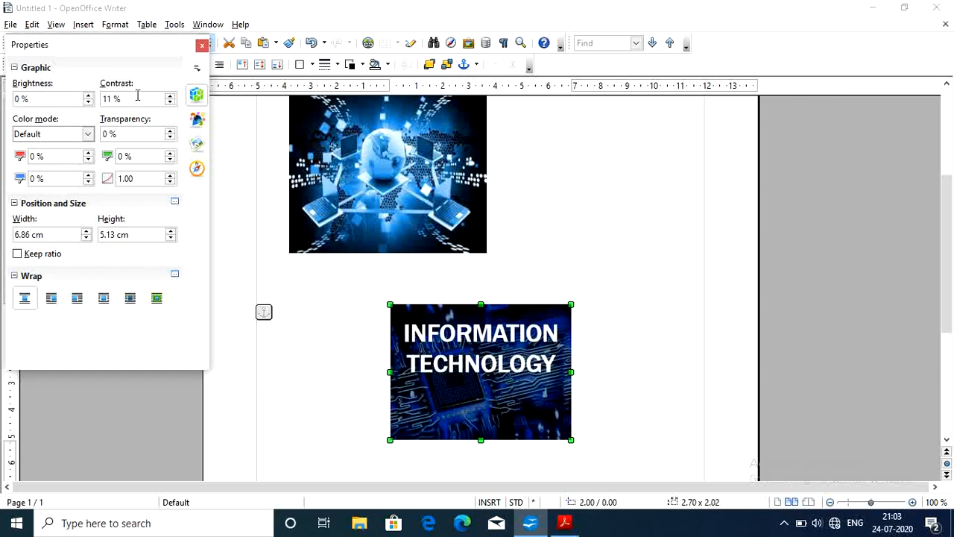
Set the Information Technology picture's contrast to 56 % and raise it further to 84 %
{"action": "left_click_drag", "start_coordinate": [137, 98], "coordinate": [84, 101]}
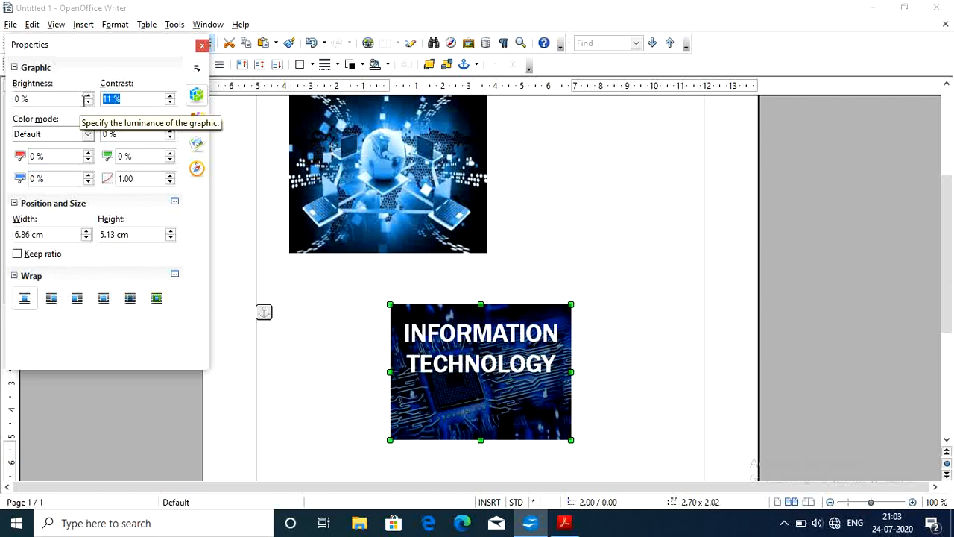
{"action": "type", "text": "56"}
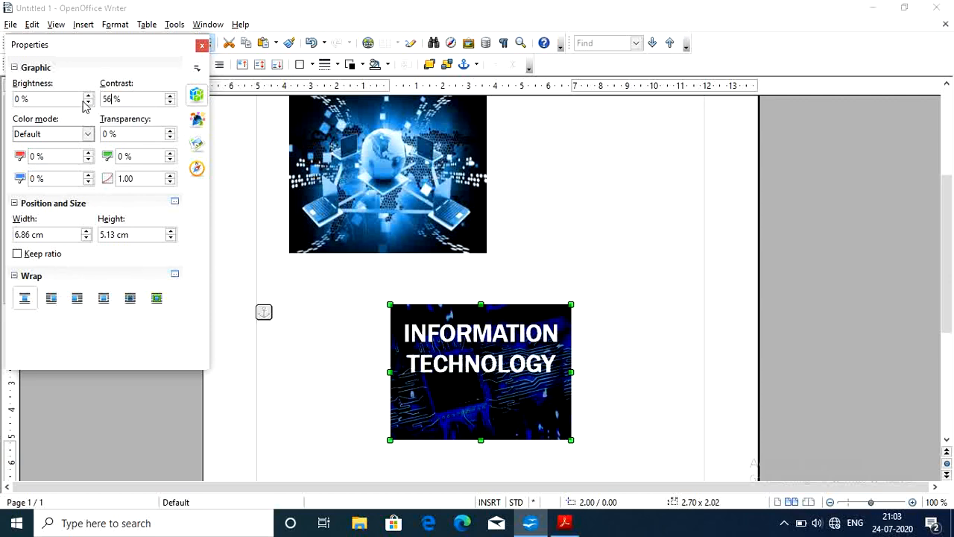
{"action": "left_click", "coordinate": [170, 97]}
{"action": "left_click", "coordinate": [170, 97]}
{"action": "left_click", "coordinate": [170, 97]}
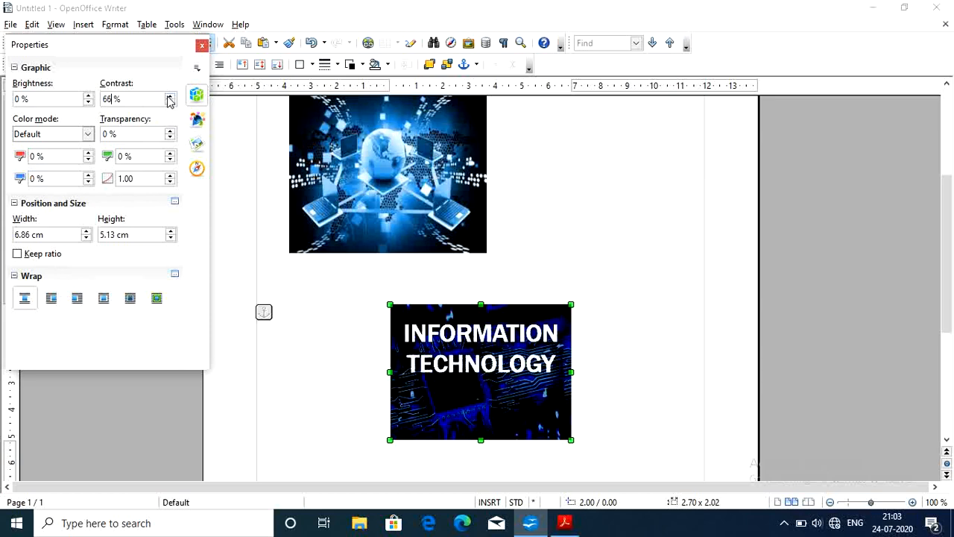
{"action": "left_click", "coordinate": [170, 96]}
{"action": "left_click", "coordinate": [170, 97]}
{"action": "left_click", "coordinate": [170, 97]}
{"action": "left_click", "coordinate": [170, 97]}
{"action": "left_click", "coordinate": [170, 97]}
{"action": "left_click", "coordinate": [170, 97]}
{"action": "double_click", "coordinate": [169, 97]}
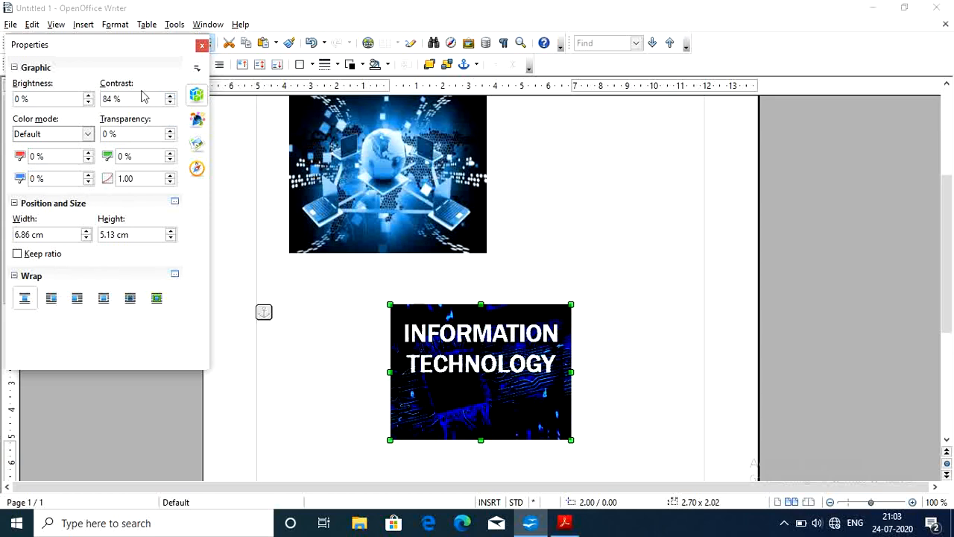
{"action": "double_click", "coordinate": [170, 96]}
Reset the Information Technology picture's contrast to 0 %
{"action": "double_click", "coordinate": [135, 97]}
{"action": "type", "text": "0"}
{"action": "key", "text": "Return"}
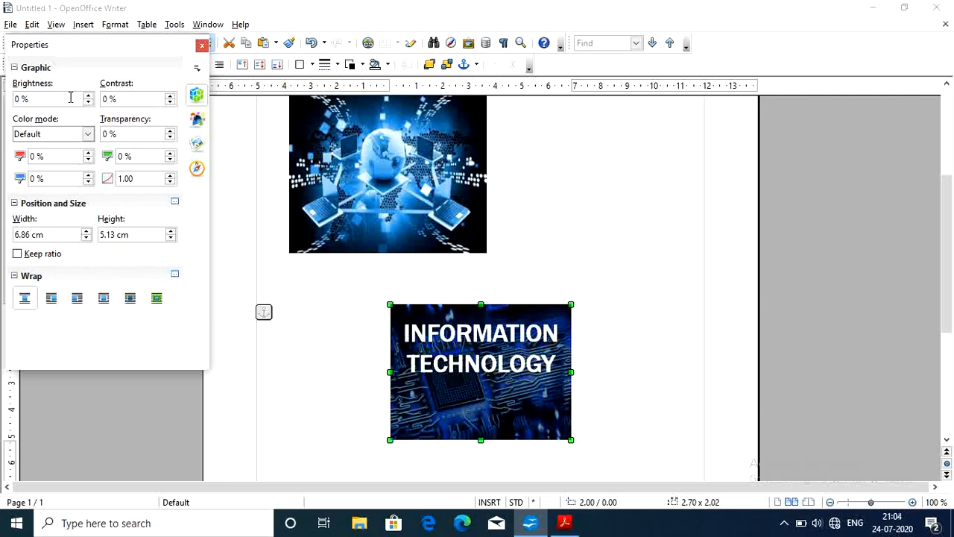
Try the Grayscale and Black/White color modes on the Information Technology picture and restore the Default mode
{"action": "left_click", "coordinate": [89, 135]}
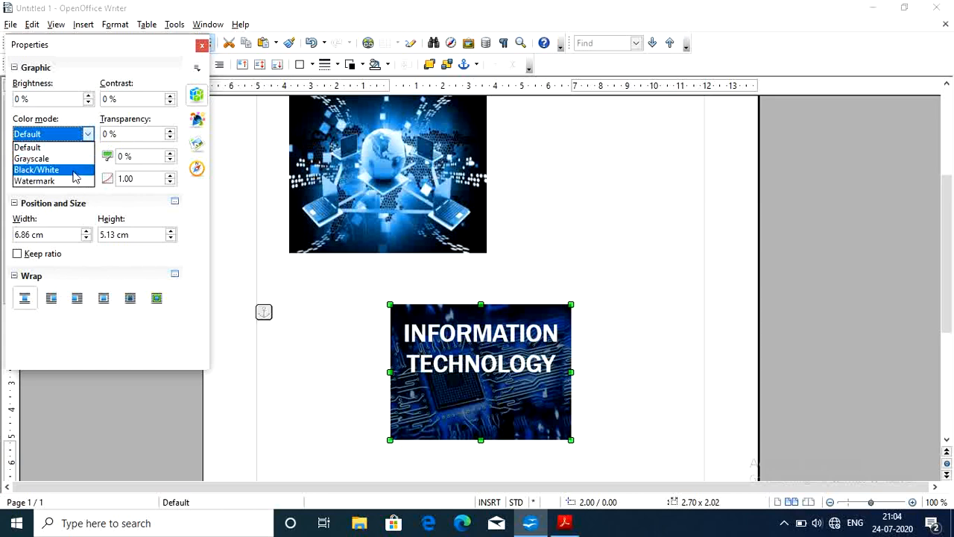
{"action": "left_click", "coordinate": [80, 159]}
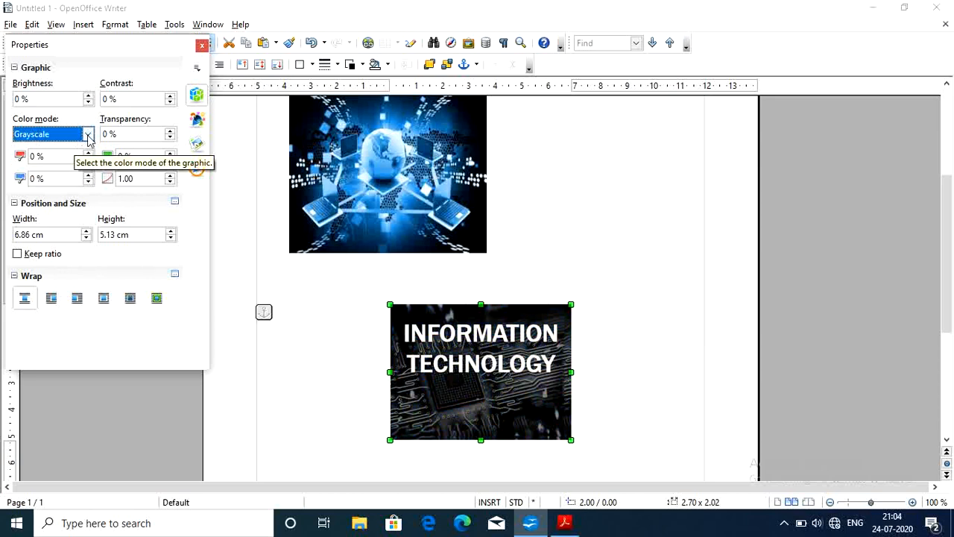
{"action": "left_click", "coordinate": [82, 136]}
{"action": "left_click", "coordinate": [75, 173]}
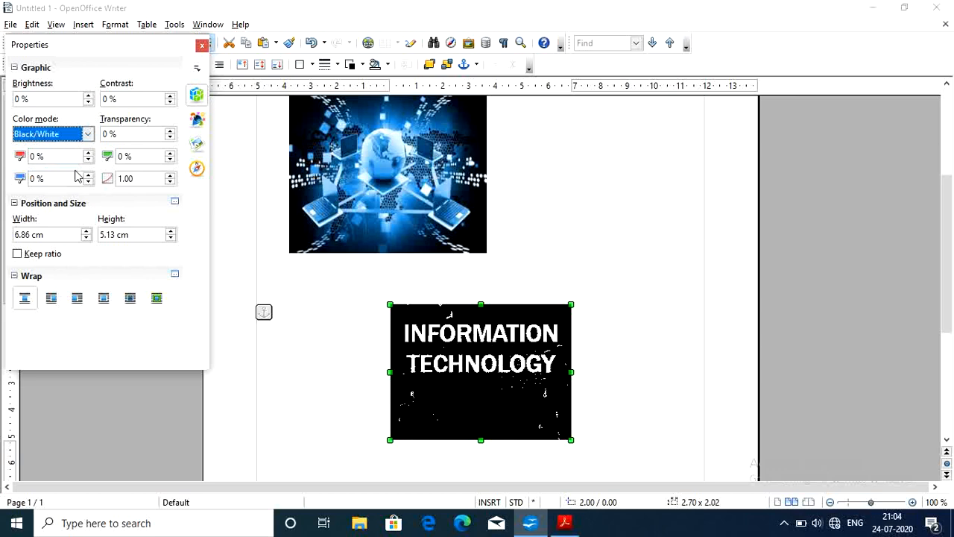
{"action": "left_click", "coordinate": [87, 134]}
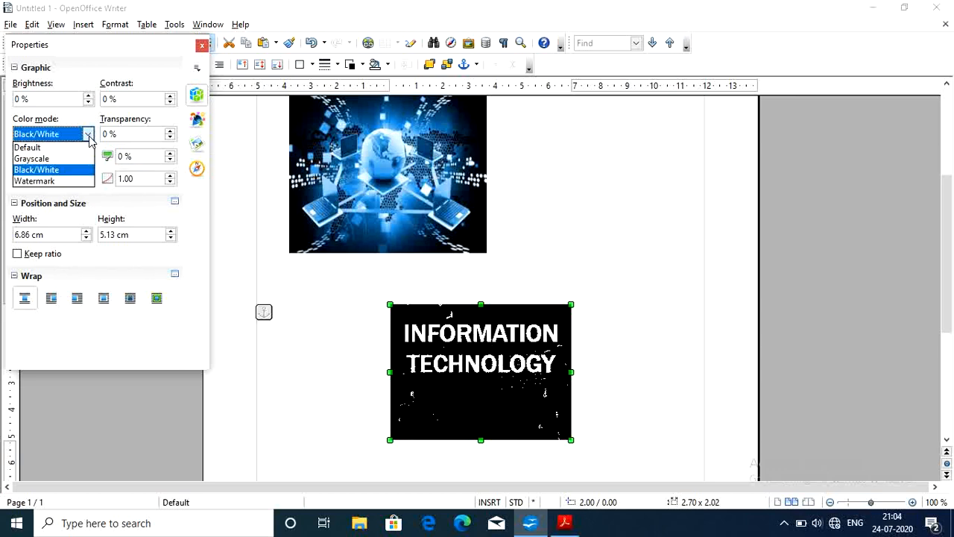
{"action": "left_click", "coordinate": [50, 147]}
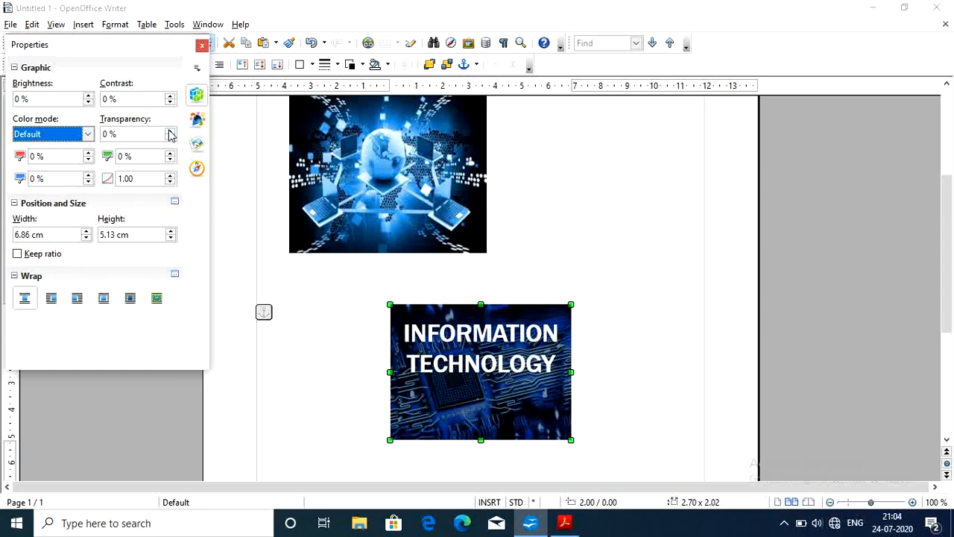
Raise the Information Technology picture's transparency to 13 % and reset it to 0 %
{"action": "left_click", "coordinate": [170, 134]}
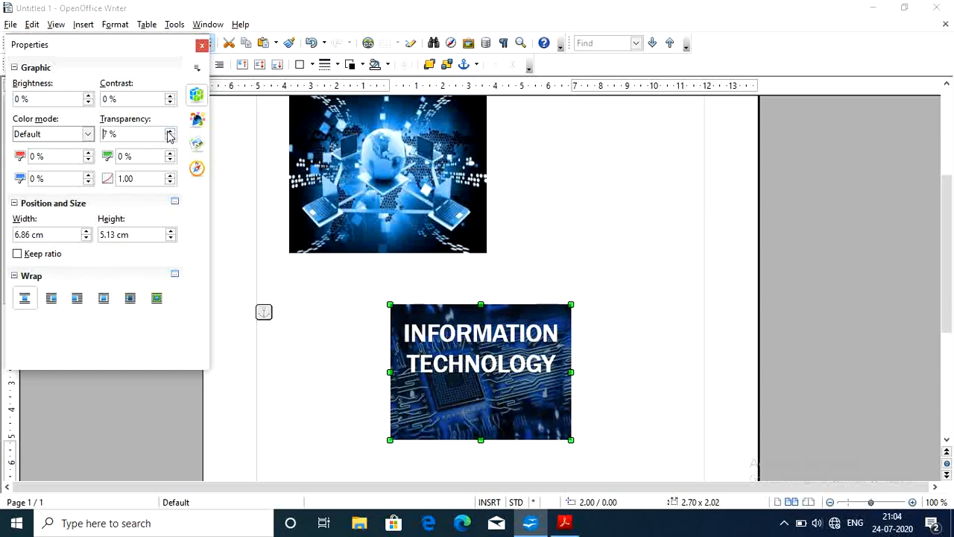
{"action": "left_click", "coordinate": [170, 132]}
{"action": "left_click", "coordinate": [170, 132]}
{"action": "left_click", "coordinate": [170, 133]}
{"action": "left_click", "coordinate": [170, 132]}
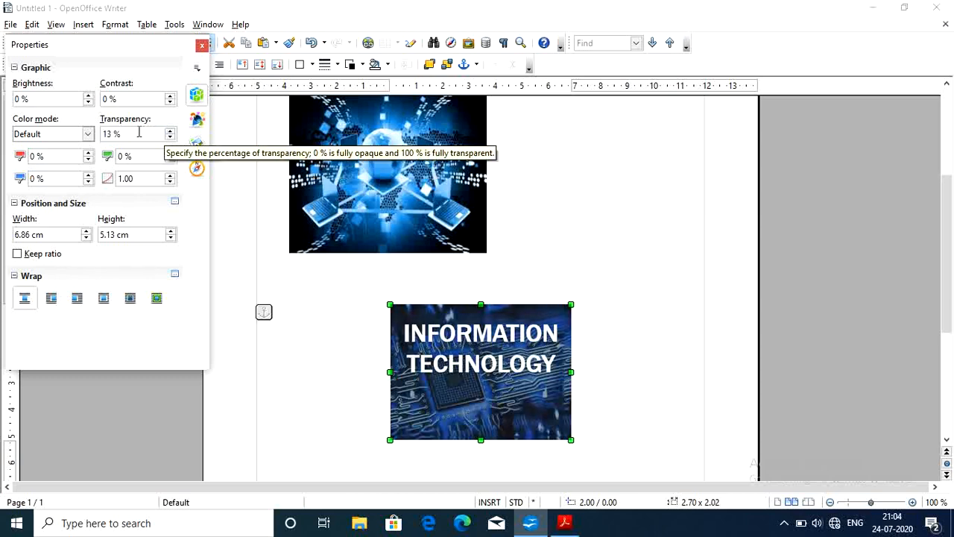
{"action": "left_click_drag", "start_coordinate": [139, 134], "coordinate": [70, 138]}
{"action": "type", "text": "0"}
{"action": "key", "text": "Return"}
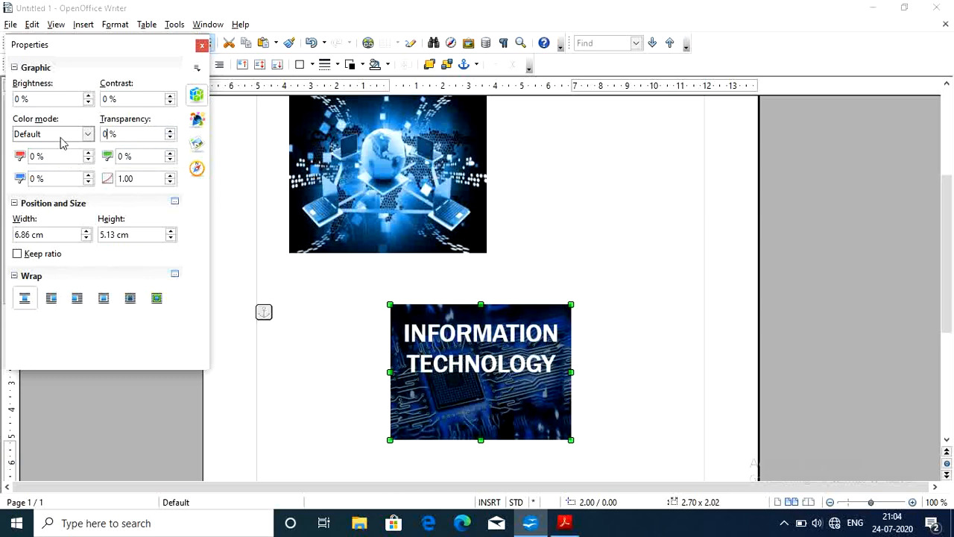
Lower the Information Technology picture's red level and bring it back up to -5 %
{"action": "left_click", "coordinate": [88, 159]}
{"action": "left_click", "coordinate": [88, 159]}
{"action": "left_click", "coordinate": [88, 159]}
{"action": "left_click", "coordinate": [88, 160]}
{"action": "left_click", "coordinate": [88, 159]}
{"action": "left_click", "coordinate": [87, 159]}
{"action": "left_click", "coordinate": [88, 159]}
{"action": "left_click", "coordinate": [88, 160]}
{"action": "left_click", "coordinate": [88, 160]}
{"action": "left_click", "coordinate": [88, 160]}
{"action": "left_click", "coordinate": [87, 160]}
{"action": "left_click", "coordinate": [88, 160]}
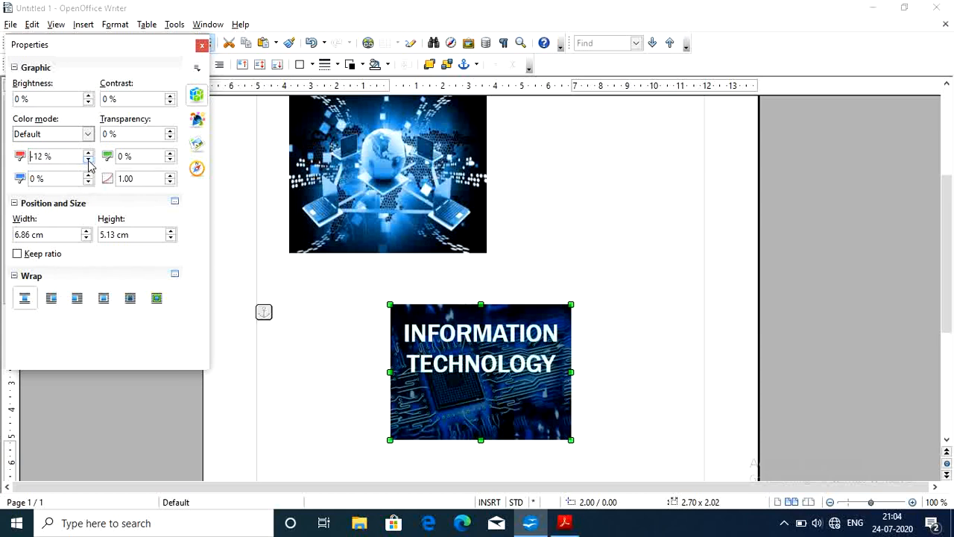
{"action": "left_click", "coordinate": [88, 160]}
{"action": "left_click", "coordinate": [88, 160]}
{"action": "left_click", "coordinate": [88, 160]}
{"action": "left_click", "coordinate": [88, 160]}
{"action": "left_click", "coordinate": [87, 160]}
{"action": "left_click", "coordinate": [88, 159]}
{"action": "left_click", "coordinate": [88, 154]}
{"action": "left_click", "coordinate": [88, 154]}
{"action": "left_click", "coordinate": [88, 153]}
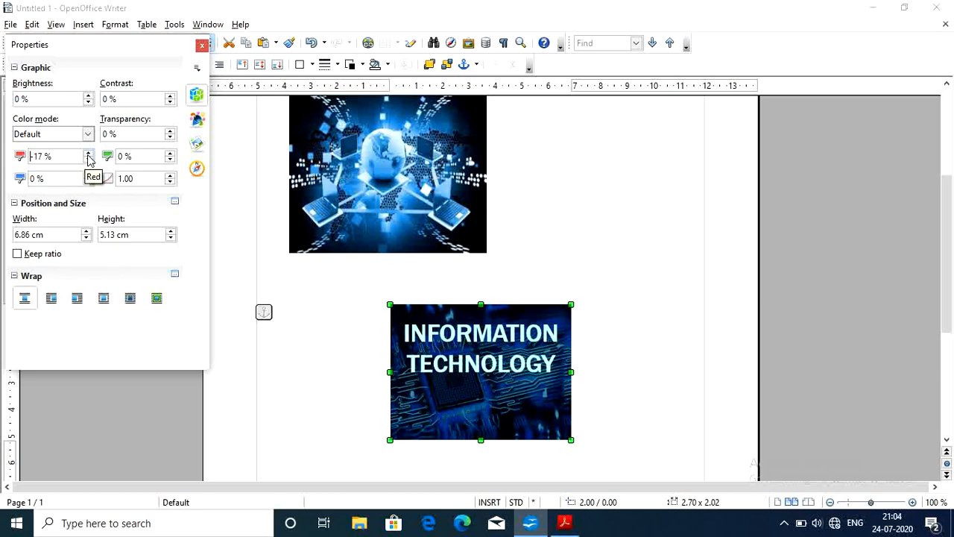
{"action": "left_click", "coordinate": [88, 153]}
{"action": "left_click", "coordinate": [88, 154]}
{"action": "left_click", "coordinate": [88, 154]}
{"action": "left_click", "coordinate": [88, 154]}
{"action": "left_click", "coordinate": [88, 153]}
{"action": "left_click", "coordinate": [88, 154]}
{"action": "left_click", "coordinate": [88, 154]}
{"action": "left_click", "coordinate": [88, 154]}
{"action": "left_click", "coordinate": [88, 154]}
{"action": "left_click", "coordinate": [88, 154]}
{"action": "left_click", "coordinate": [88, 153]}
{"action": "left_click", "coordinate": [88, 154]}
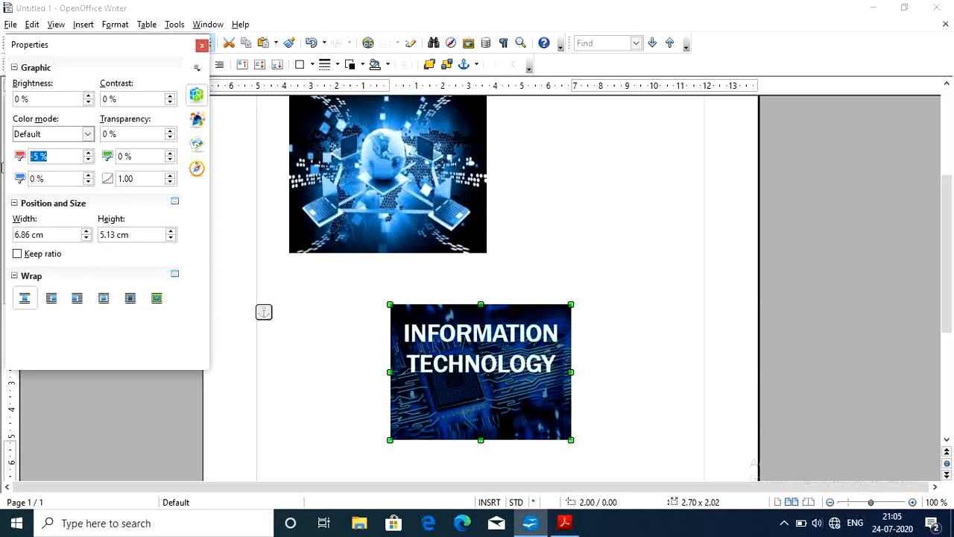
Set the Information Technology picture's red and green levels to 88 % and its blue level to 56 %
{"action": "type", "text": "88"}
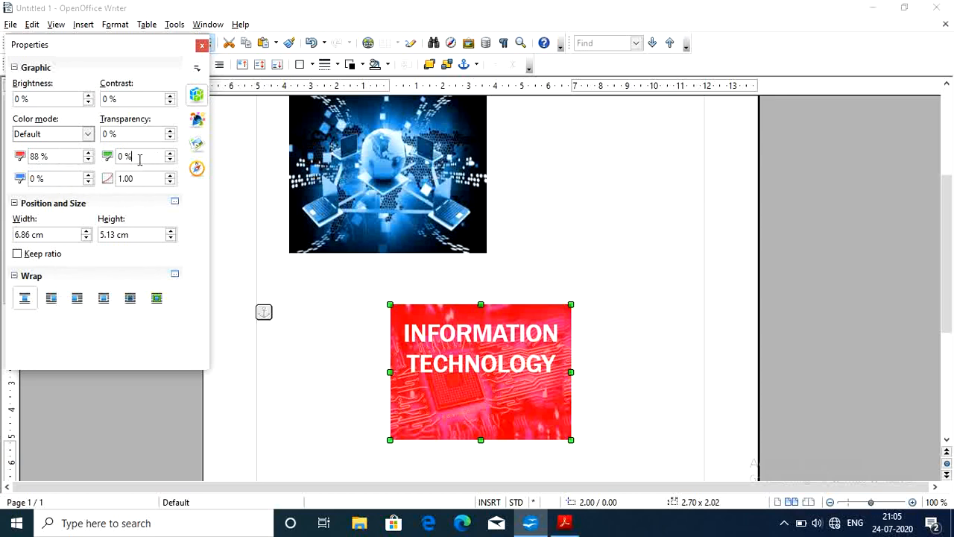
{"action": "left_click_drag", "start_coordinate": [142, 158], "coordinate": [118, 157]}
{"action": "type", "text": "88"}
{"action": "key", "text": "Return"}
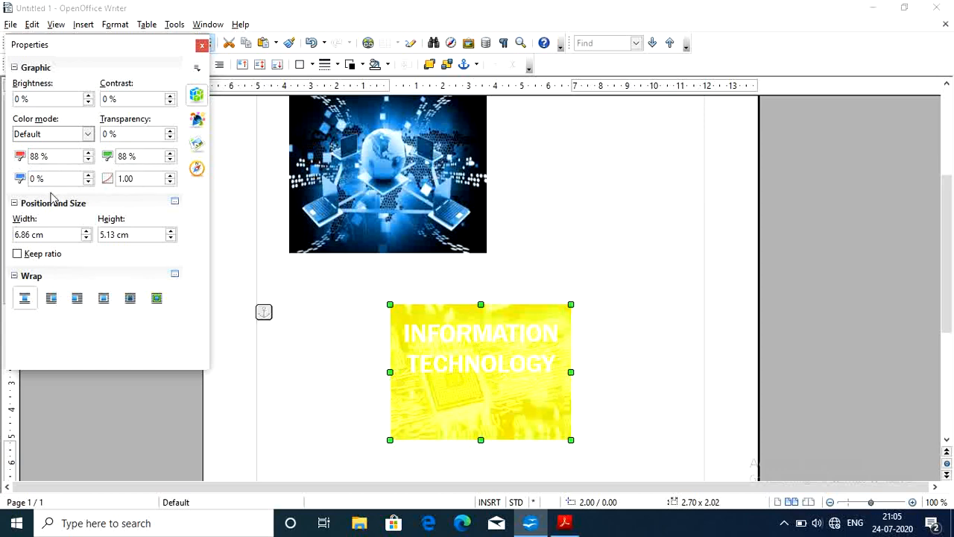
{"action": "left_click_drag", "start_coordinate": [46, 179], "coordinate": [2, 183]}
{"action": "type", "text": "56"}
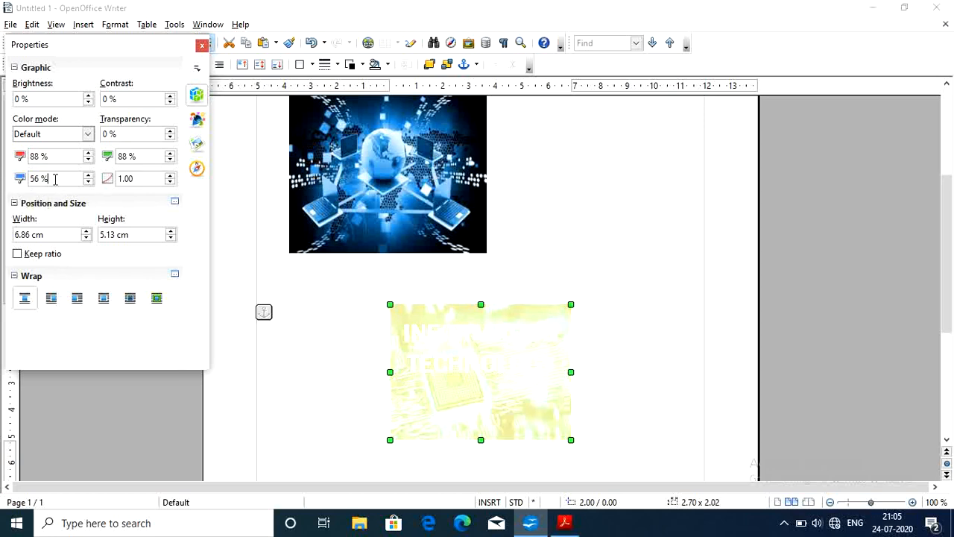
Reset the Information Technology picture's blue, red and green levels to 0 %
{"action": "left_click_drag", "start_coordinate": [49, 178], "coordinate": [9, 184]}
{"action": "type", "text": "0"}
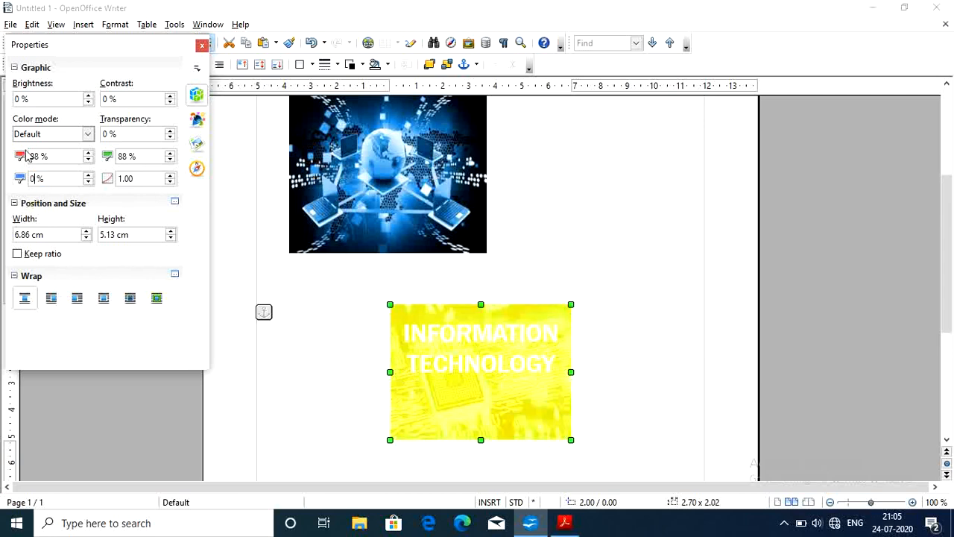
{"action": "left_click_drag", "start_coordinate": [56, 156], "coordinate": [3, 160]}
{"action": "type", "text": "0"}
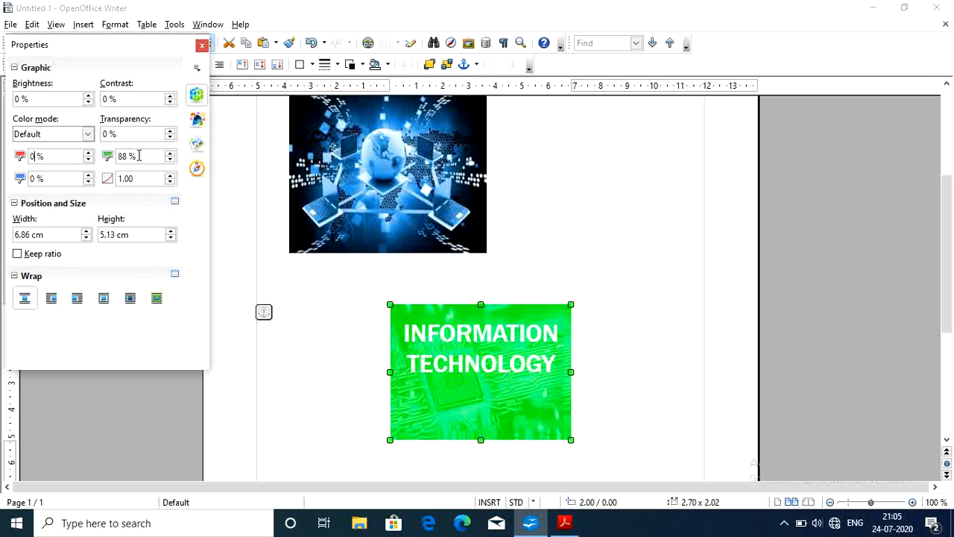
{"action": "left_click_drag", "start_coordinate": [138, 156], "coordinate": [80, 162]}
{"action": "type", "text": "0"}
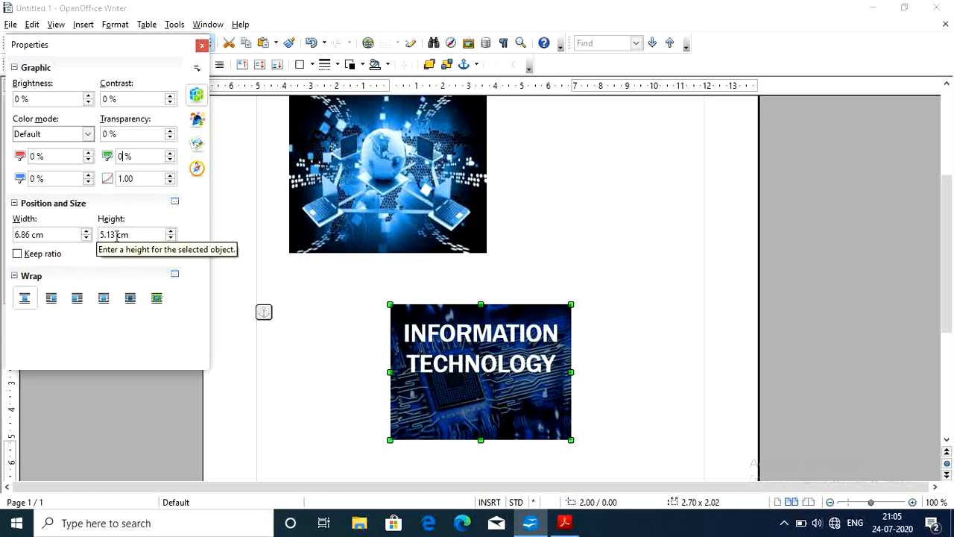
Narrow the Information Technology picture to a width of 1.92" without keeping its ratio
{"action": "left_click", "coordinate": [86, 239]}
{"action": "left_click", "coordinate": [87, 239]}
{"action": "left_click", "coordinate": [86, 240]}
{"action": "left_click", "coordinate": [86, 240]}
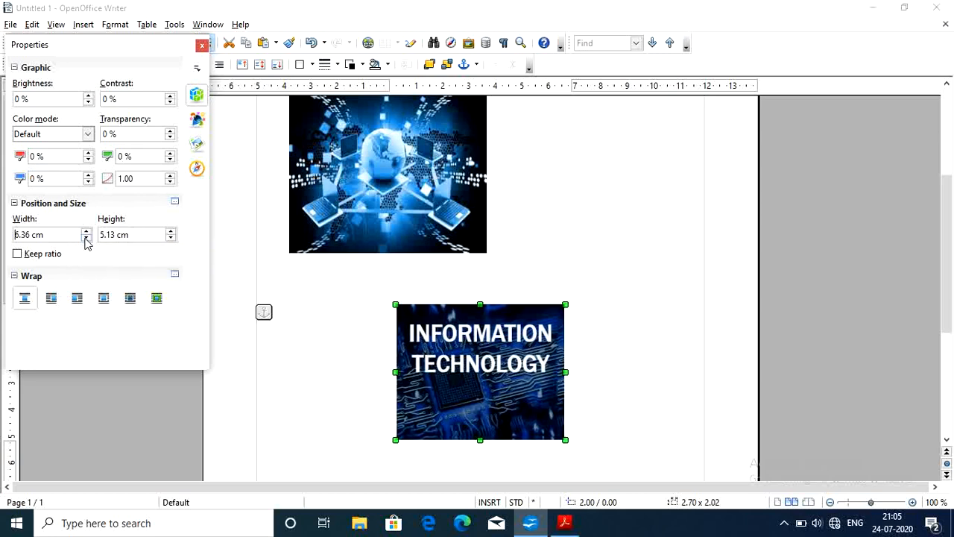
{"action": "left_click", "coordinate": [87, 239]}
{"action": "left_click", "coordinate": [86, 239]}
{"action": "left_click", "coordinate": [86, 240]}
{"action": "left_click", "coordinate": [87, 239]}
{"action": "left_click", "coordinate": [86, 240]}
{"action": "left_click", "coordinate": [87, 239]}
{"action": "left_click", "coordinate": [86, 239]}
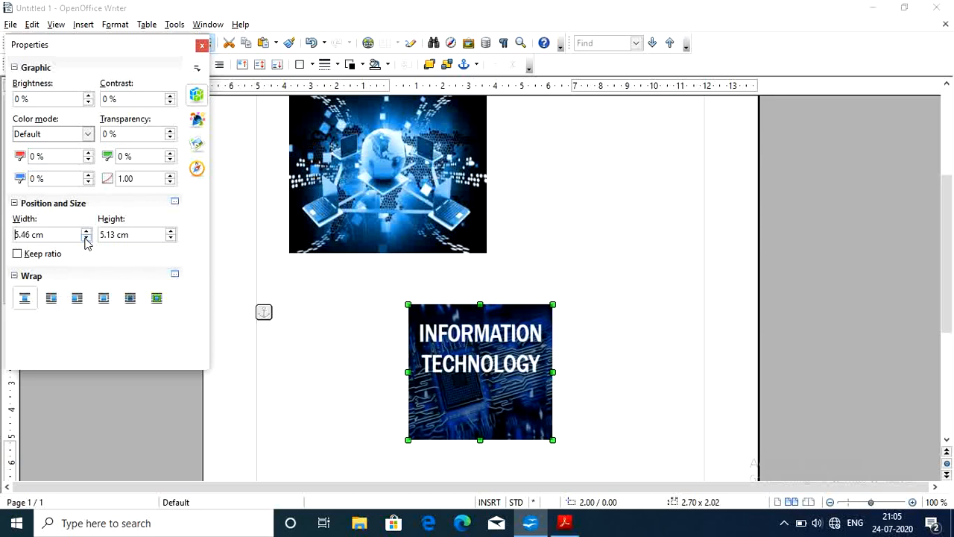
{"action": "left_click", "coordinate": [87, 240]}
{"action": "left_click", "coordinate": [86, 240]}
{"action": "left_click", "coordinate": [87, 240]}
{"action": "left_click", "coordinate": [86, 239]}
{"action": "left_click", "coordinate": [87, 239]}
{"action": "left_click", "coordinate": [87, 239]}
{"action": "left_click", "coordinate": [86, 239]}
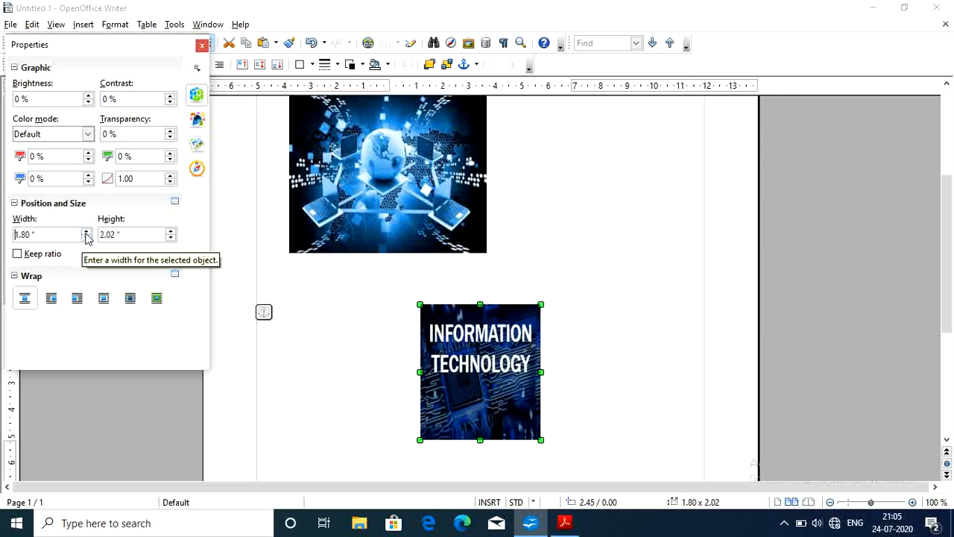
{"action": "left_click", "coordinate": [87, 240]}
{"action": "left_click", "coordinate": [87, 231]}
{"action": "left_click", "coordinate": [86, 231]}
{"action": "left_click", "coordinate": [87, 231]}
{"action": "left_click", "coordinate": [87, 231]}
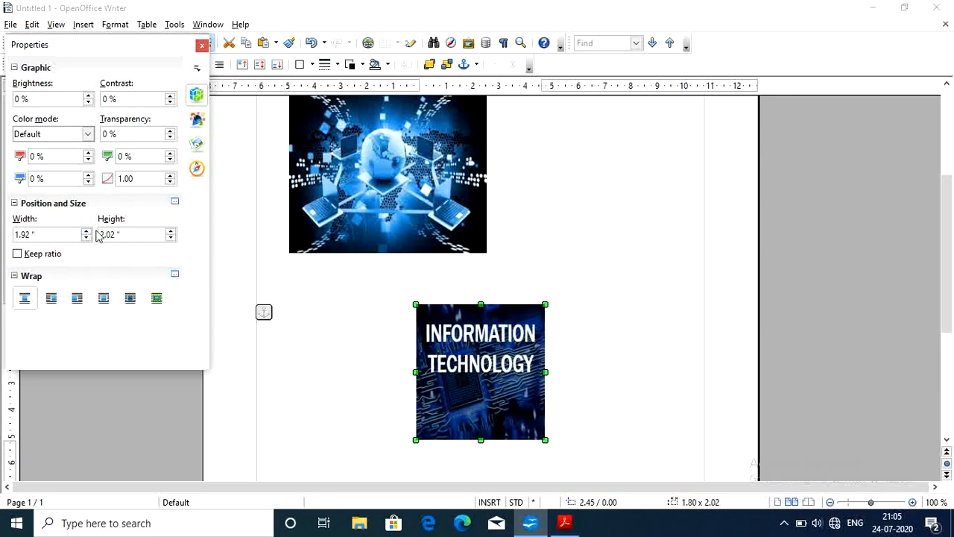
Reduce the Information Technology picture's height to 1.62"
{"action": "left_click", "coordinate": [170, 239]}
{"action": "left_click", "coordinate": [170, 239]}
{"action": "left_click", "coordinate": [171, 239]}
{"action": "left_click", "coordinate": [170, 239]}
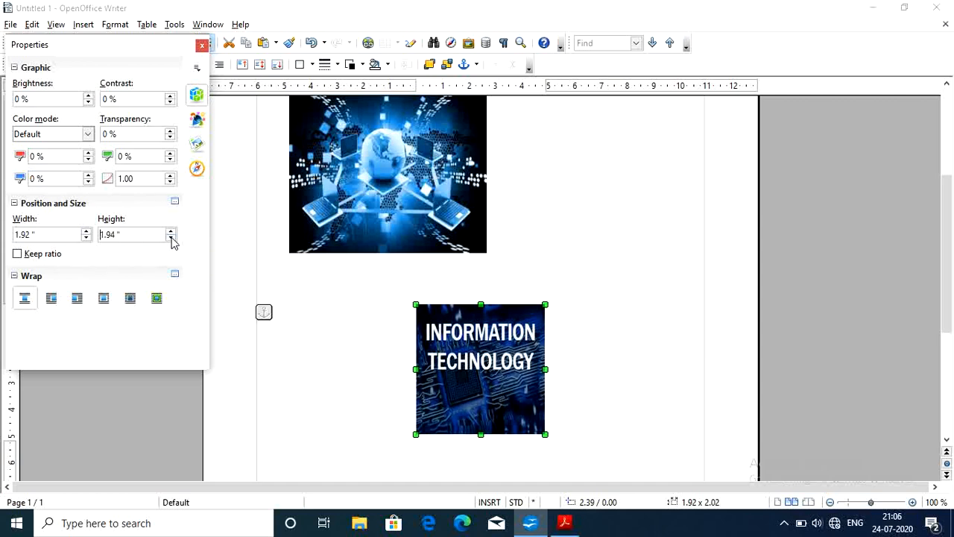
{"action": "left_click", "coordinate": [171, 238]}
{"action": "left_click", "coordinate": [170, 238]}
{"action": "left_click", "coordinate": [171, 238]}
{"action": "left_click", "coordinate": [171, 239]}
{"action": "left_click", "coordinate": [170, 239]}
{"action": "left_click", "coordinate": [170, 238]}
{"action": "left_click", "coordinate": [171, 238]}
{"action": "left_click", "coordinate": [171, 239]}
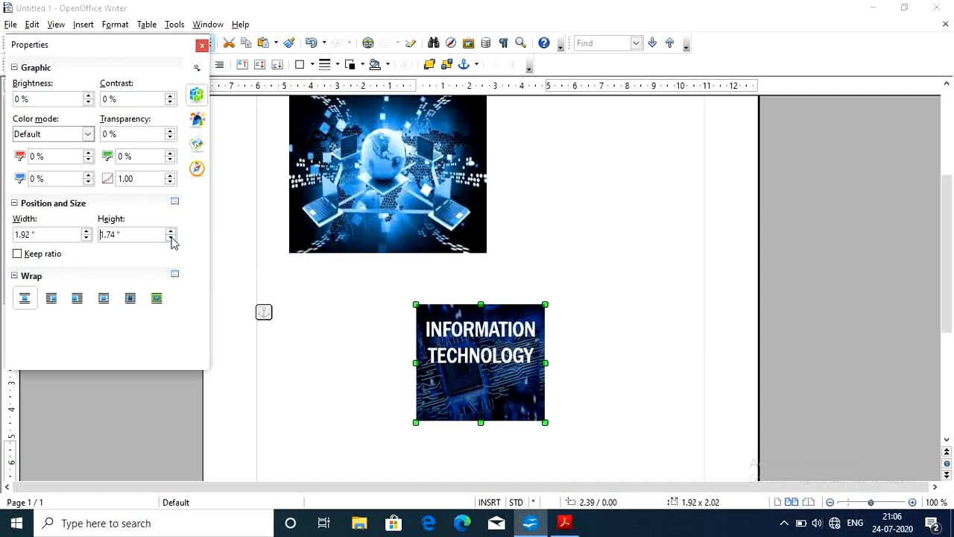
{"action": "left_click", "coordinate": [170, 239]}
{"action": "left_click", "coordinate": [171, 238]}
{"action": "left_click", "coordinate": [171, 239]}
{"action": "left_click", "coordinate": [170, 239]}
{"action": "left_click", "coordinate": [171, 239]}
{"action": "left_click", "coordinate": [171, 238]}
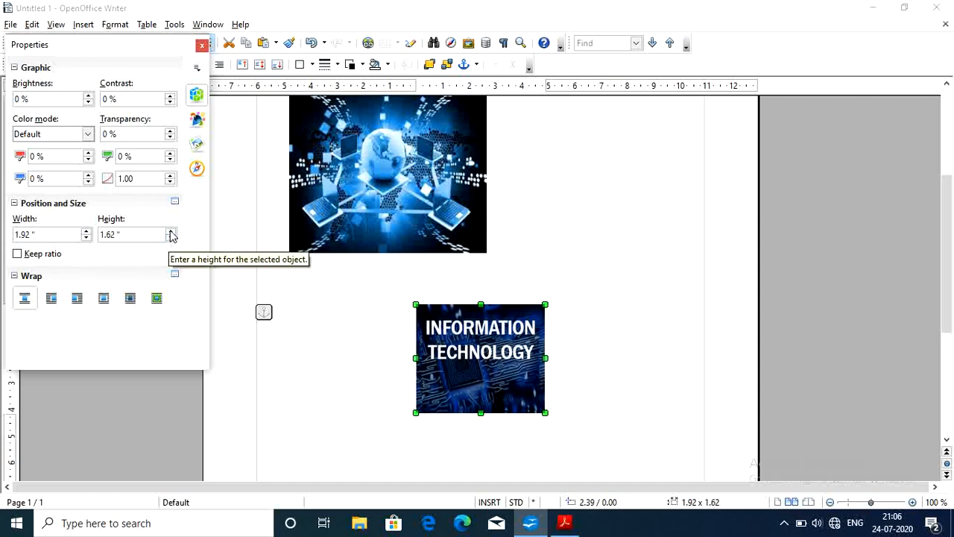
Increase the Information Technology picture's height to 2.16"
{"action": "left_click", "coordinate": [170, 232]}
{"action": "left_click", "coordinate": [171, 232]}
{"action": "left_click", "coordinate": [171, 232]}
{"action": "left_click", "coordinate": [171, 231]}
{"action": "left_click", "coordinate": [171, 232]}
{"action": "left_click", "coordinate": [170, 232]}
{"action": "left_click", "coordinate": [171, 232]}
{"action": "left_click", "coordinate": [171, 232]}
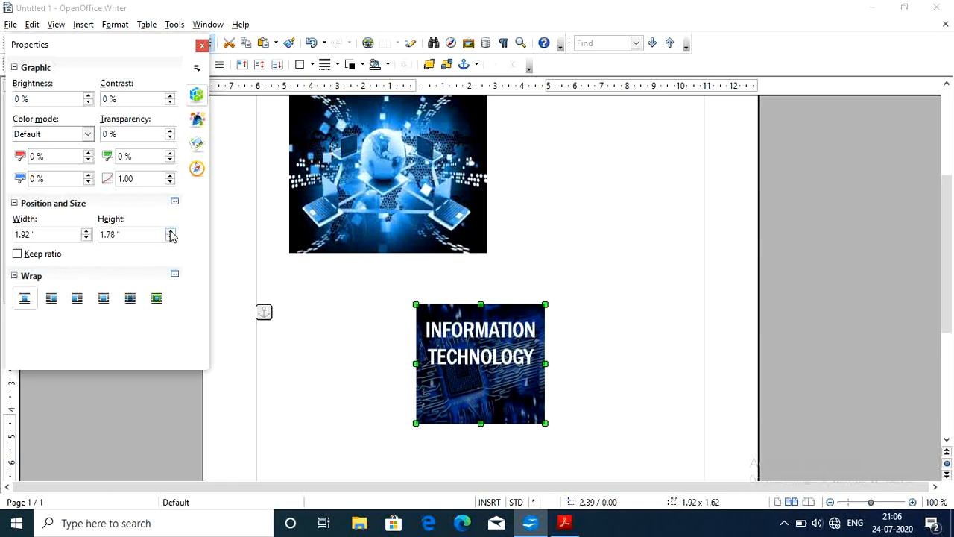
{"action": "left_click", "coordinate": [170, 232]}
{"action": "left_click", "coordinate": [170, 232]}
{"action": "left_click", "coordinate": [170, 232]}
{"action": "left_click", "coordinate": [171, 232]}
{"action": "left_click", "coordinate": [171, 232]}
{"action": "left_click", "coordinate": [171, 232]}
{"action": "left_click", "coordinate": [171, 232]}
{"action": "left_click", "coordinate": [171, 232]}
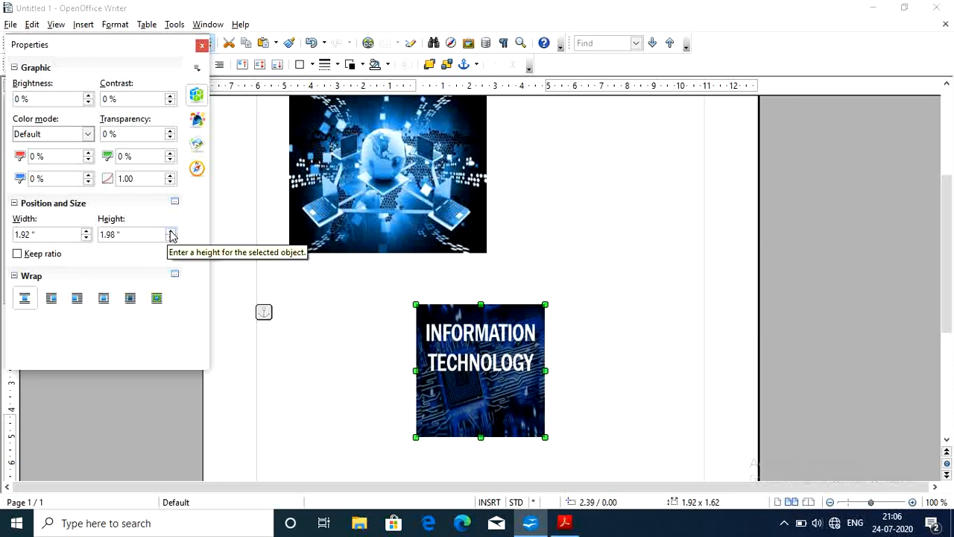
{"action": "left_click", "coordinate": [171, 232]}
{"action": "left_click", "coordinate": [170, 231]}
{"action": "left_click", "coordinate": [170, 232]}
{"action": "left_click", "coordinate": [170, 232]}
{"action": "left_click", "coordinate": [171, 232]}
{"action": "left_click", "coordinate": [171, 232]}
{"action": "left_click", "coordinate": [171, 232]}
{"action": "left_click", "coordinate": [170, 232]}
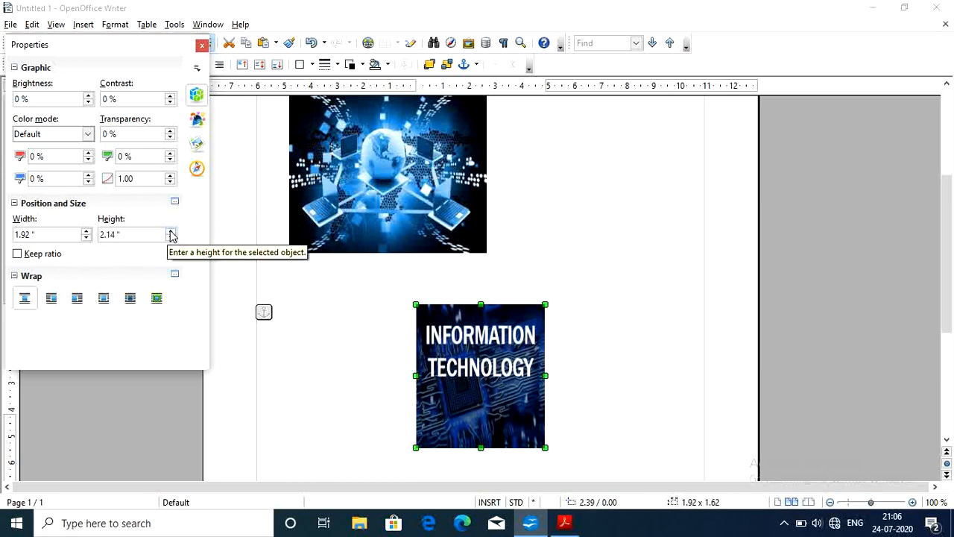
{"action": "left_click", "coordinate": [171, 232]}
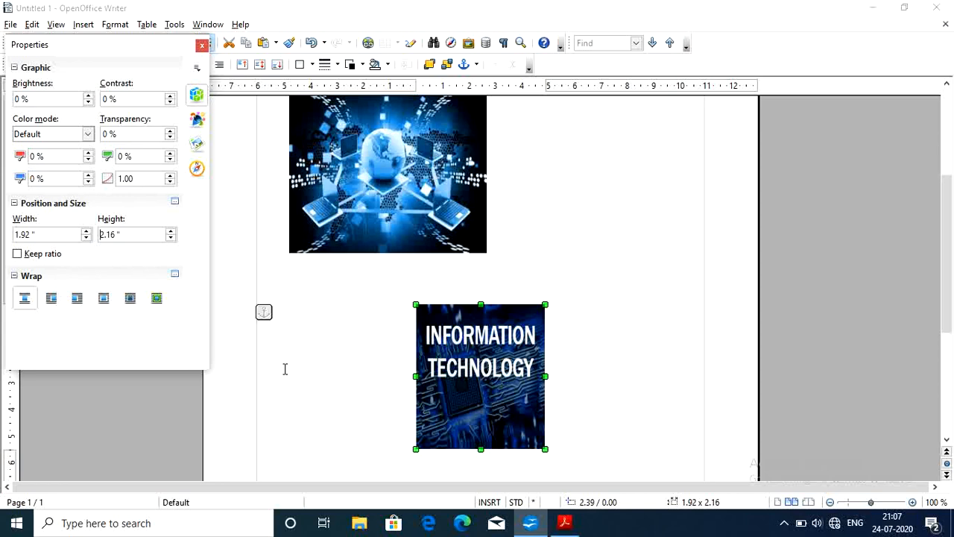
Close the floating picture properties and shrink the Information Technology picture by its corner to about 1.84 × 1.94 inches
{"action": "left_click", "coordinate": [201, 47]}
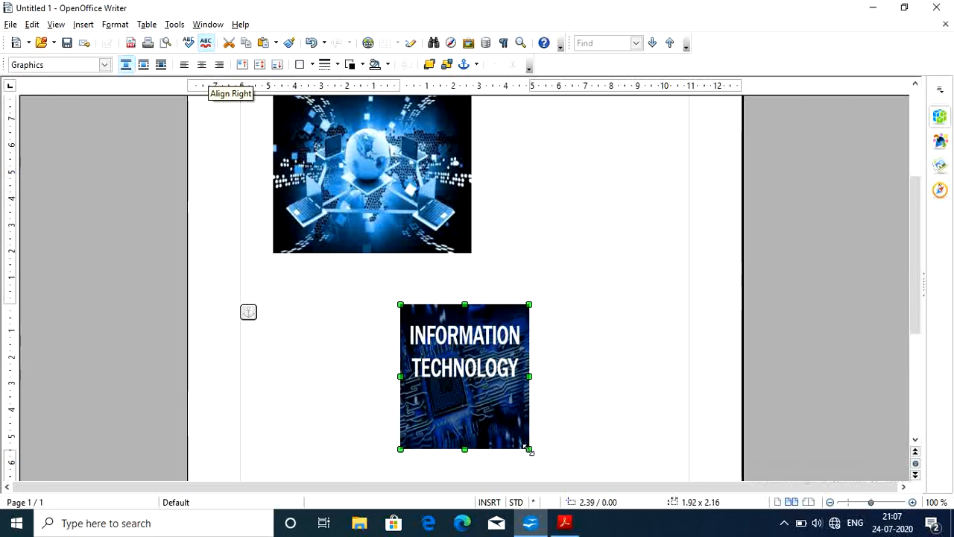
{"action": "left_click_drag", "start_coordinate": [529, 449], "coordinate": [524, 434]}
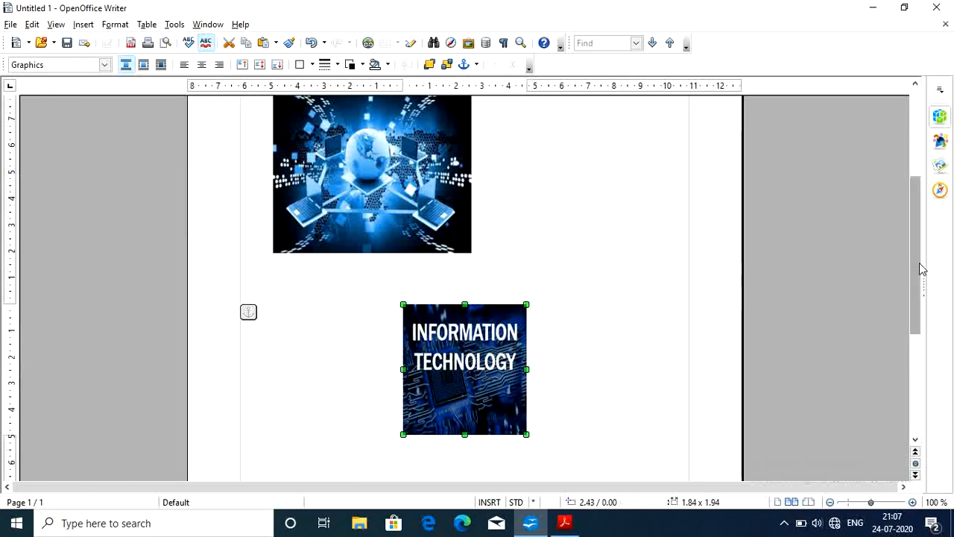
{"action": "left_click_drag", "start_coordinate": [918, 266], "coordinate": [895, 154]}
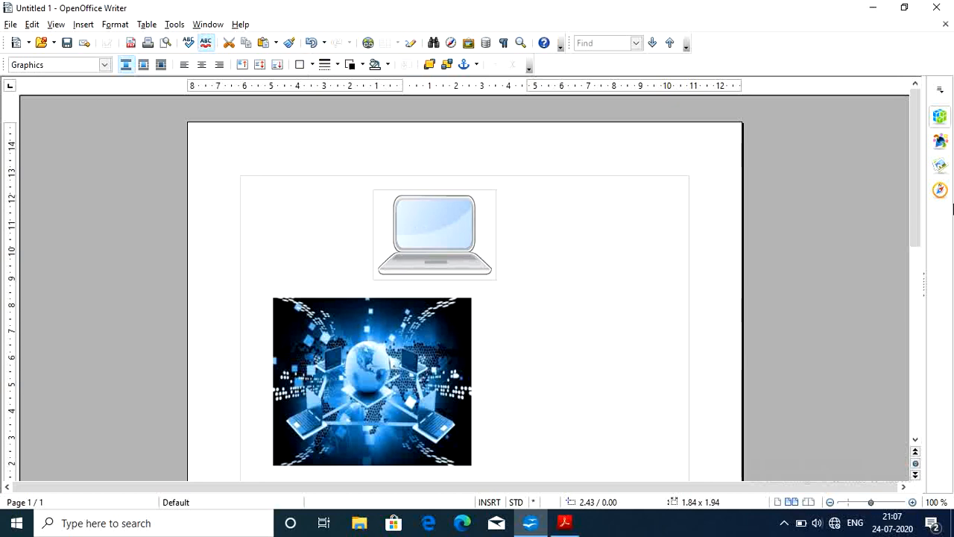
{"action": "left_click_drag", "start_coordinate": [911, 236], "coordinate": [908, 188]}
{"action": "left_click", "coordinate": [388, 65]}
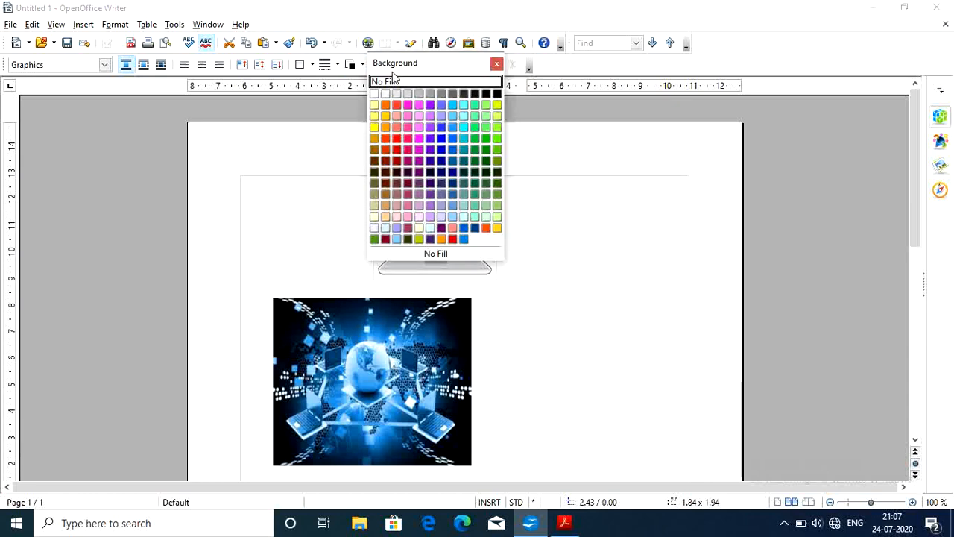
{"action": "left_click", "coordinate": [585, 279]}
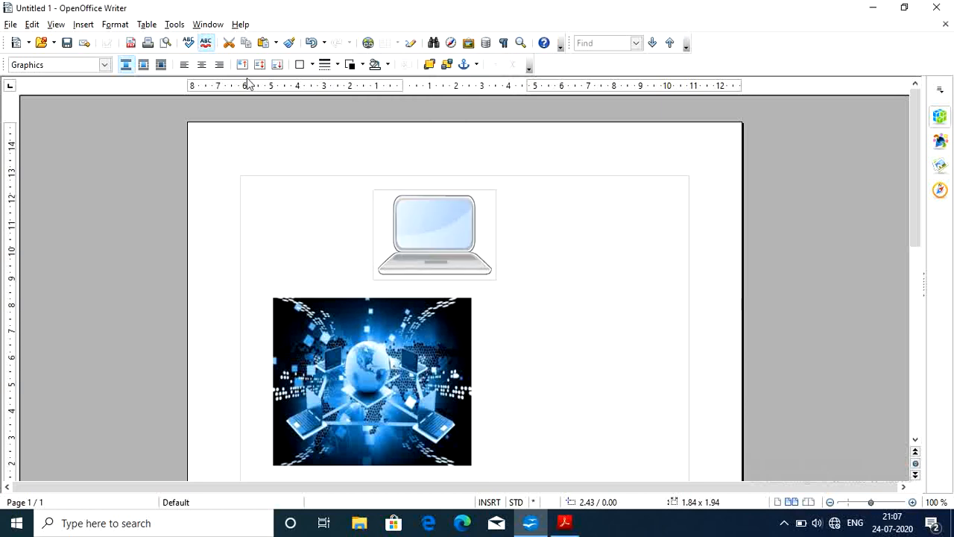
{"action": "left_click", "coordinate": [175, 25]}
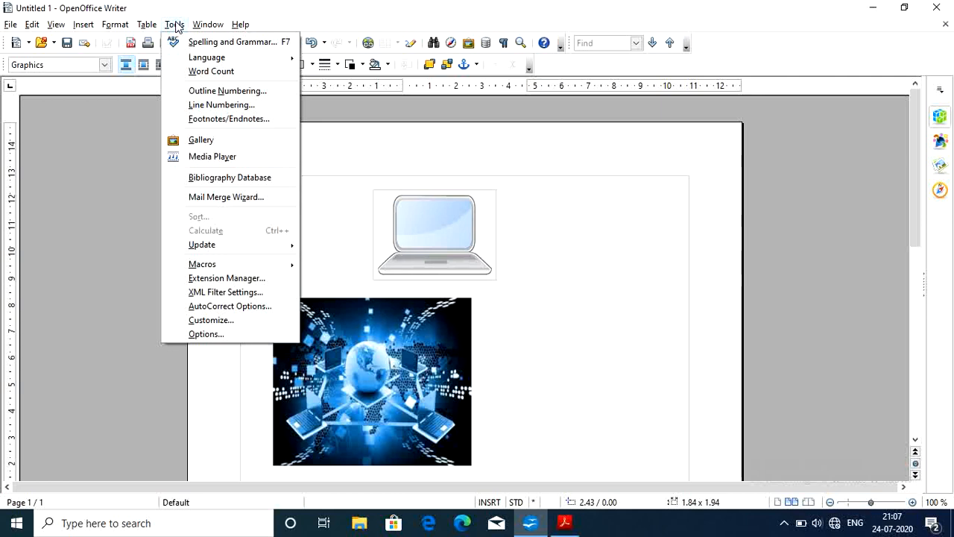
{"action": "left_click", "coordinate": [175, 25]}
{"action": "left_click", "coordinate": [115, 25]}
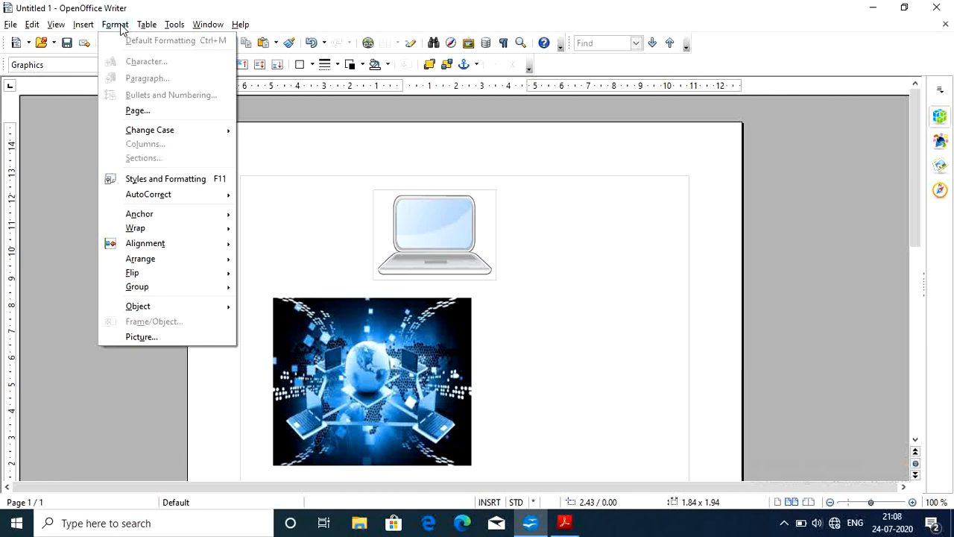
{"action": "left_click", "coordinate": [911, 216]}
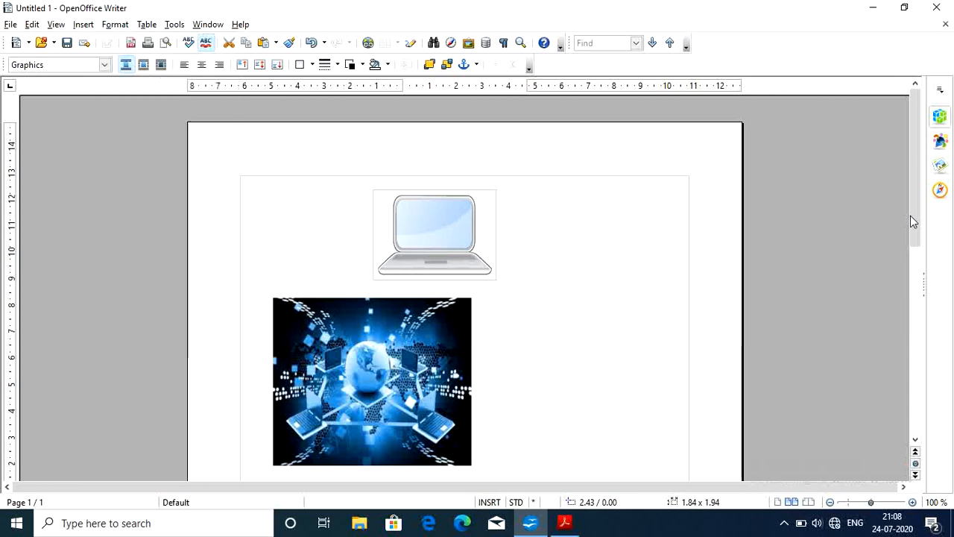
Insert a tab on the empty line below the Information Technology picture and view the Object formatting options available for text
{"action": "left_click_drag", "start_coordinate": [920, 221], "coordinate": [916, 396]}
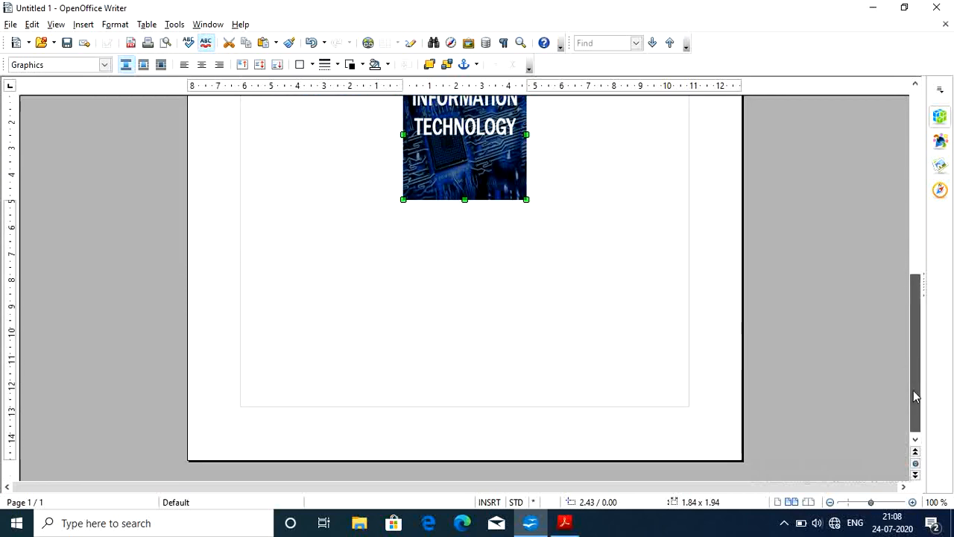
{"action": "left_click", "coordinate": [358, 250]}
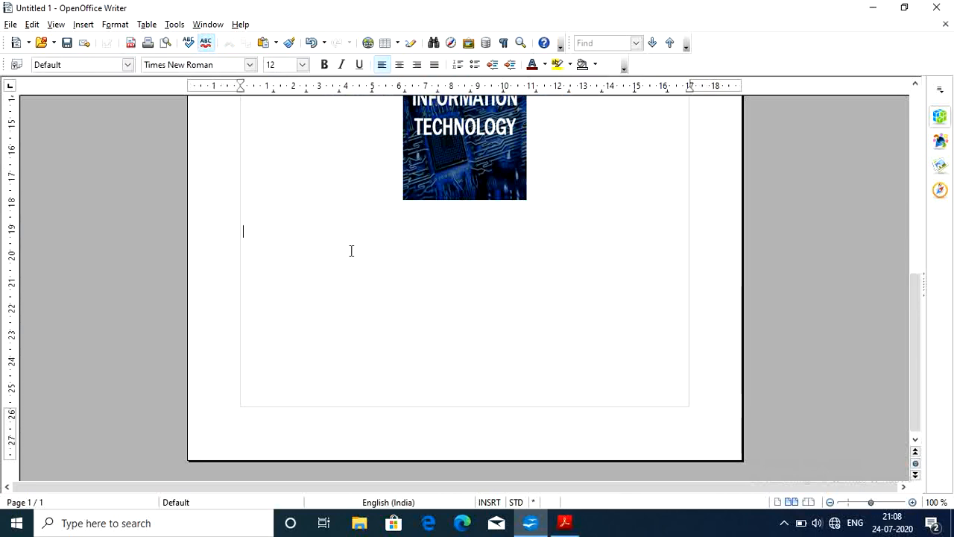
{"action": "key", "text": "Tab"}
{"action": "left_click", "coordinate": [117, 28]}
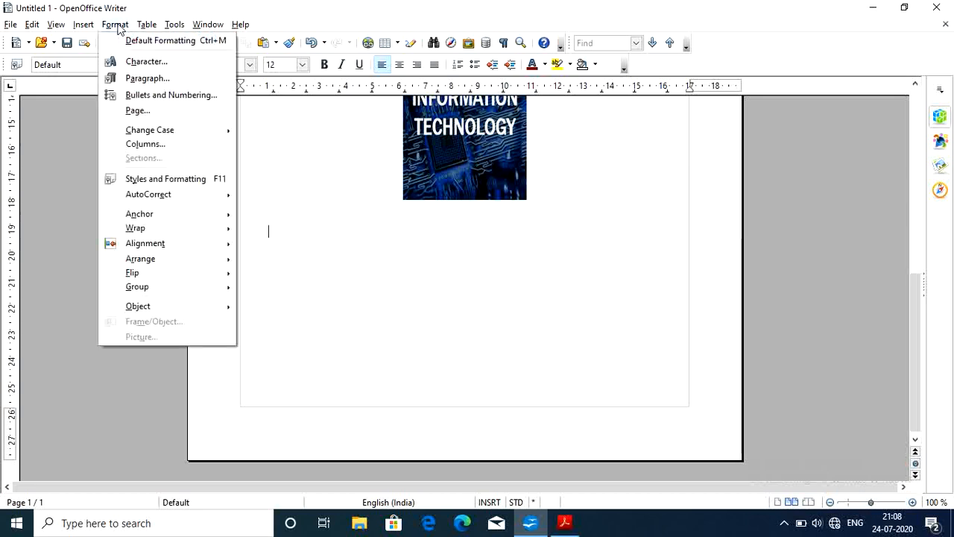
{"action": "mouse_move", "coordinate": [175, 307]}
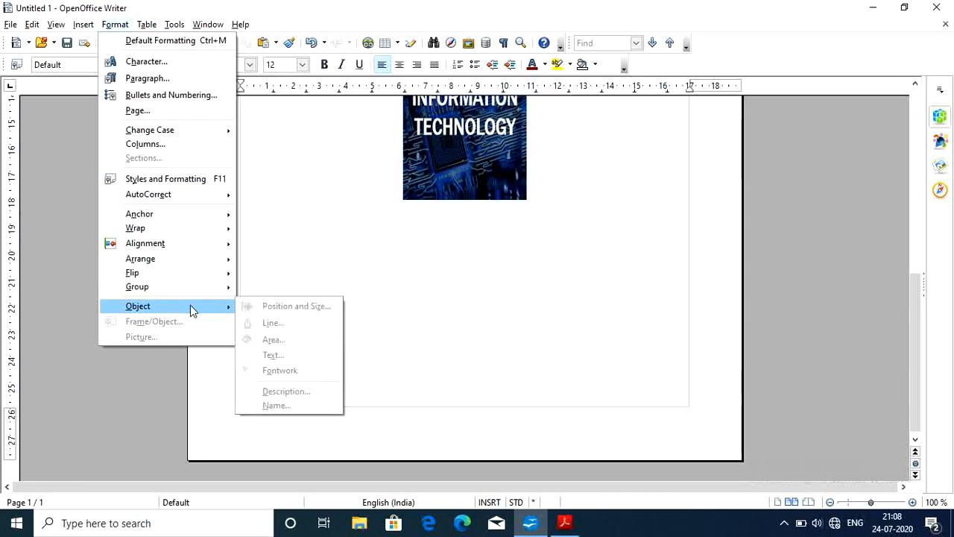
{"action": "left_click", "coordinate": [453, 154]}
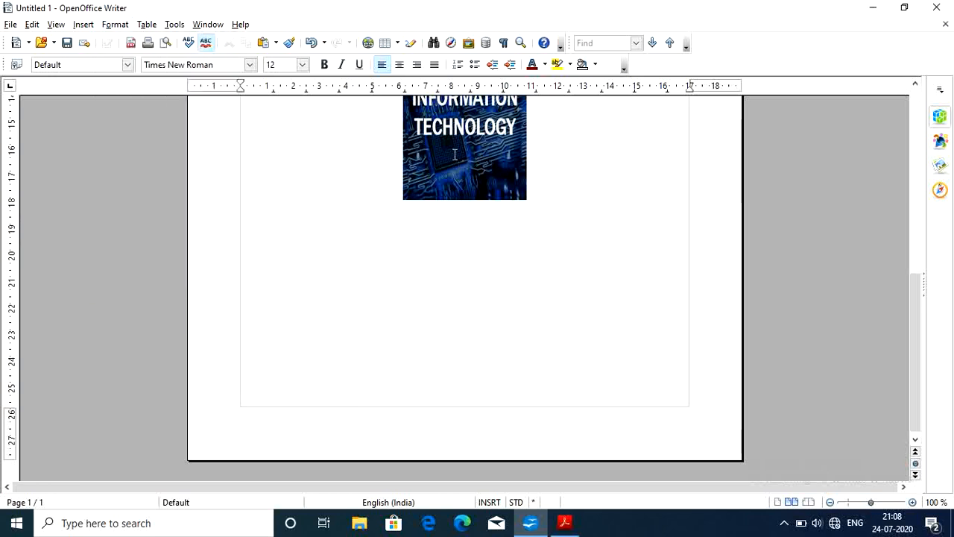
View the title and description fields of the Information Technology picture and close them without entering anything
{"action": "left_click", "coordinate": [454, 154]}
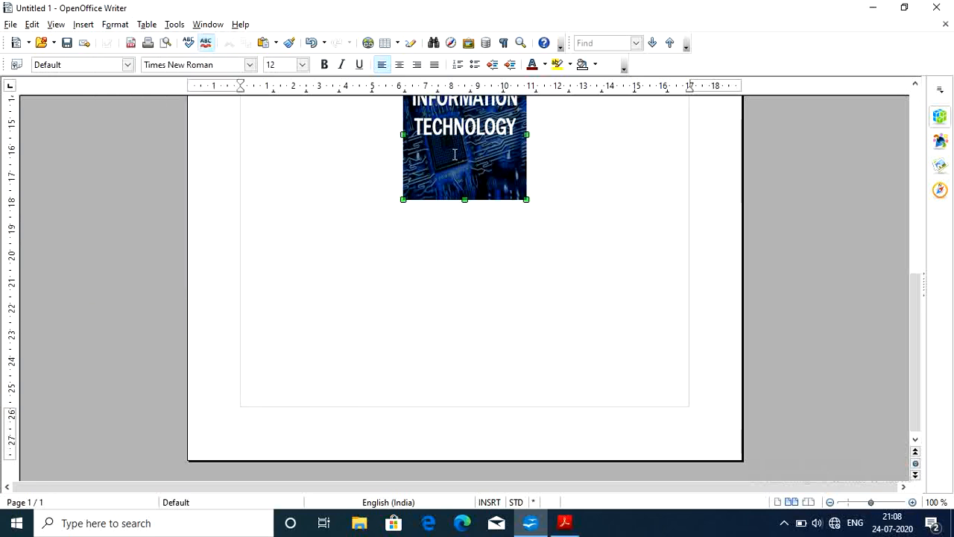
{"action": "left_click", "coordinate": [108, 25]}
{"action": "mouse_move", "coordinate": [187, 314]}
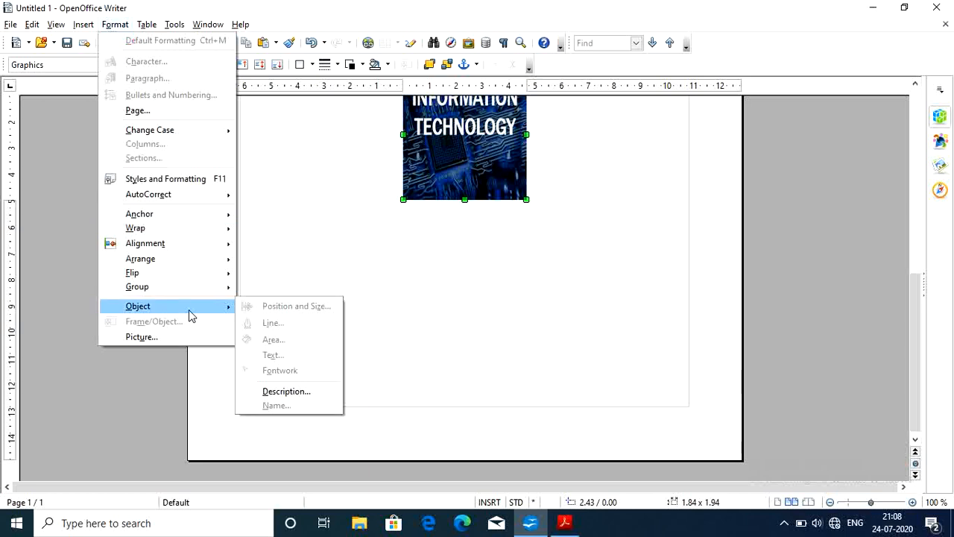
{"action": "left_click", "coordinate": [302, 393]}
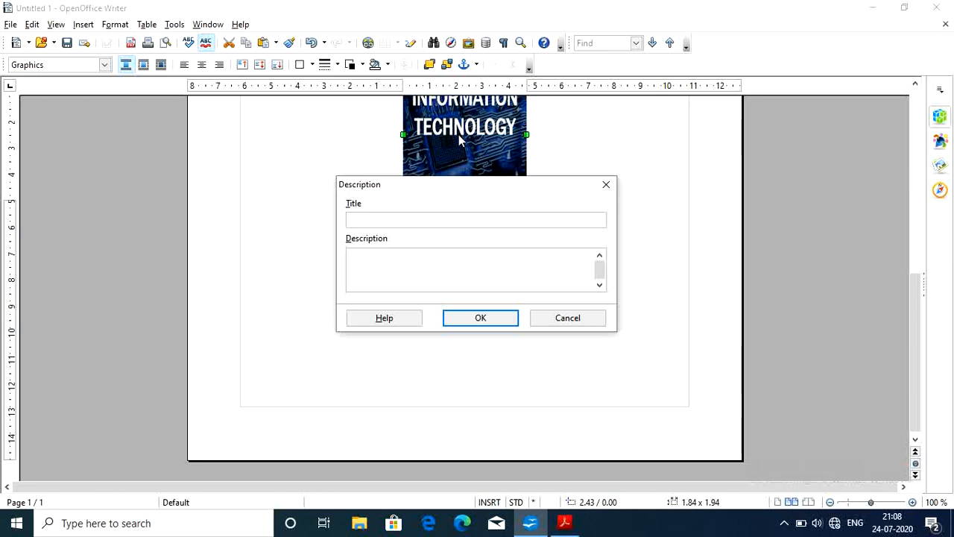
{"action": "left_click", "coordinate": [572, 321]}
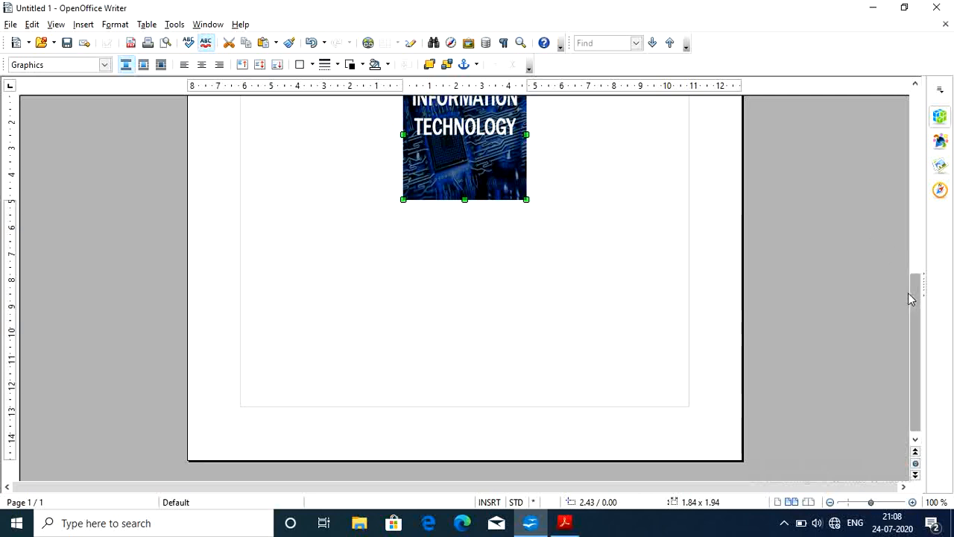
Enter the sample text "Nmvcmncmnmnmcvnvbm" on the line directly below the network globe picture and copy it
{"action": "left_click_drag", "start_coordinate": [916, 329], "coordinate": [886, 185]}
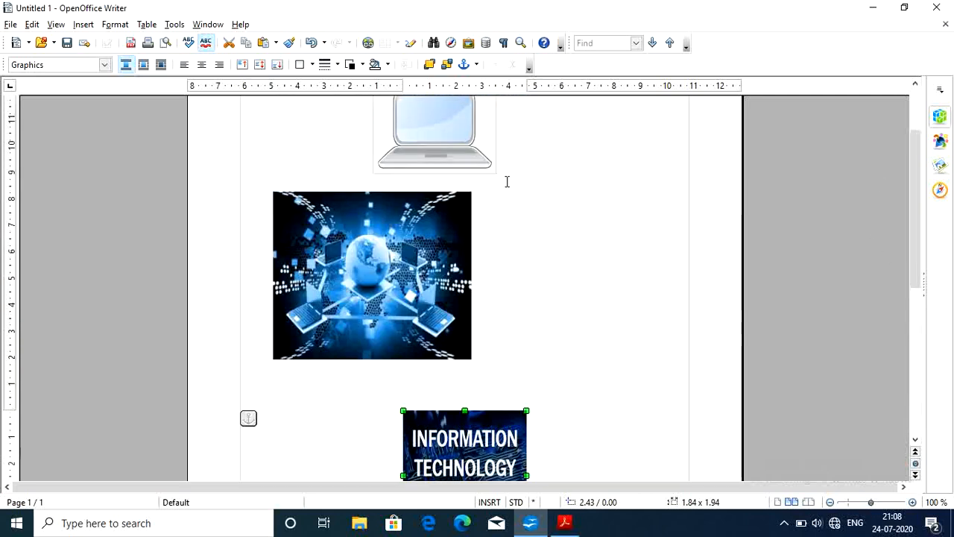
{"action": "left_click", "coordinate": [340, 257]}
{"action": "left_click", "coordinate": [542, 246]}
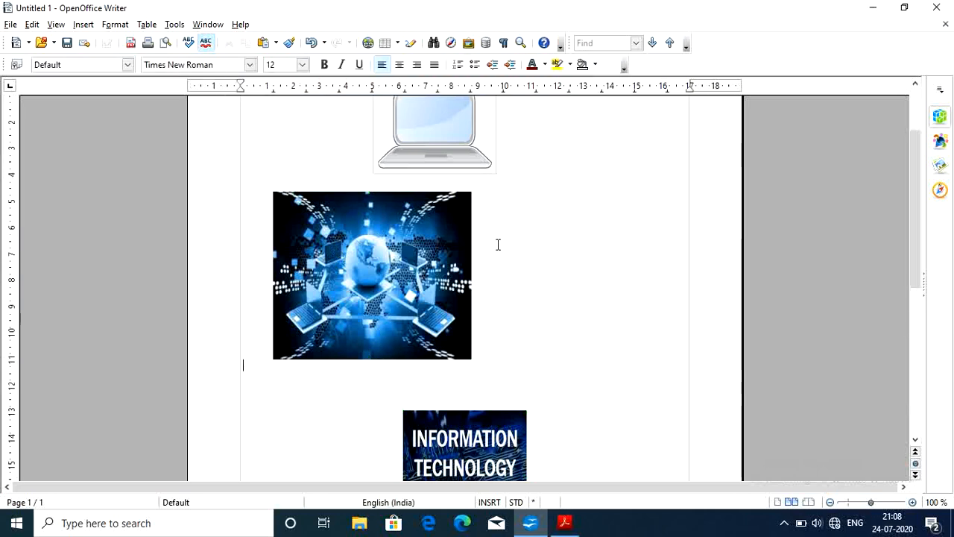
{"action": "type", "text": "nmvcmncmnmnmcvnvbm"}
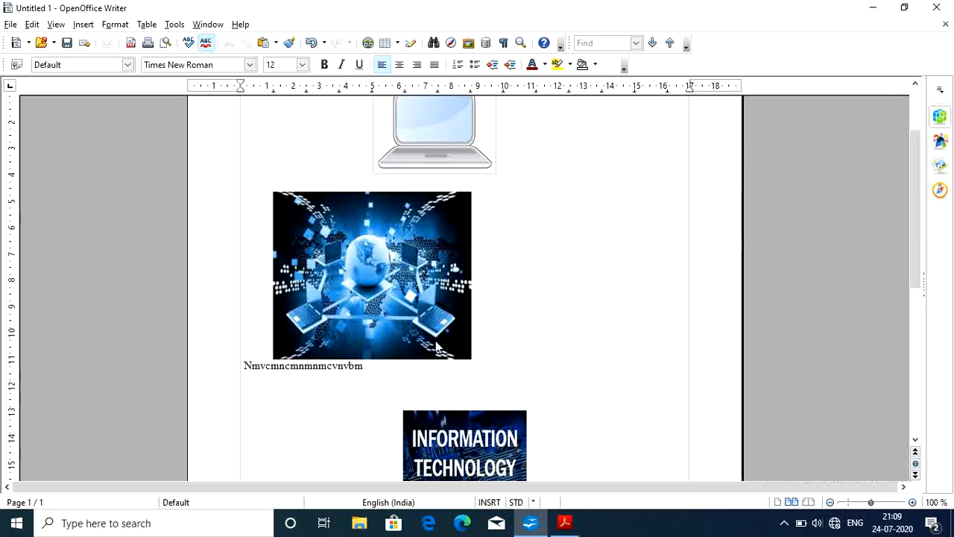
{"action": "left_click_drag", "start_coordinate": [385, 375], "coordinate": [187, 371]}
{"action": "key", "text": "ctrl+c"}
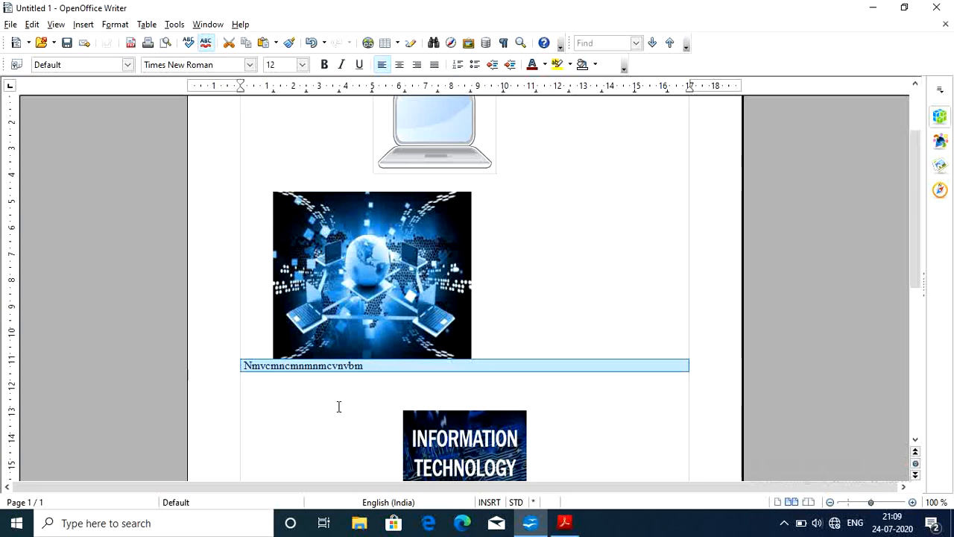
Paste the copied "Nmvcmncmnmnmcvnvbm" text repeatedly between the network globe and Information Technology pictures, joining two copies on one line
{"action": "left_click", "coordinate": [356, 391]}
{"action": "key", "text": "ctrl+v"}
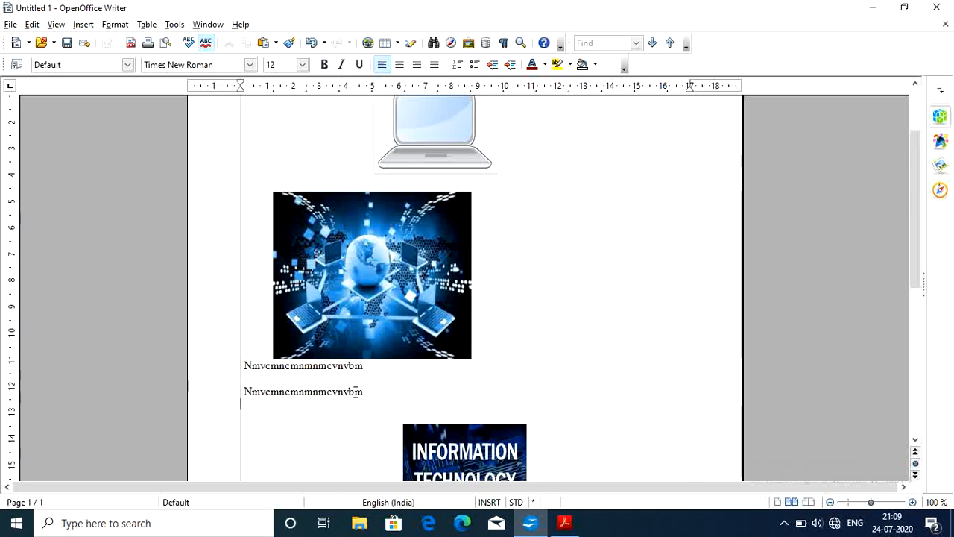
{"action": "key", "text": "ctrl+v"}
{"action": "key", "text": "ctrl+v"}
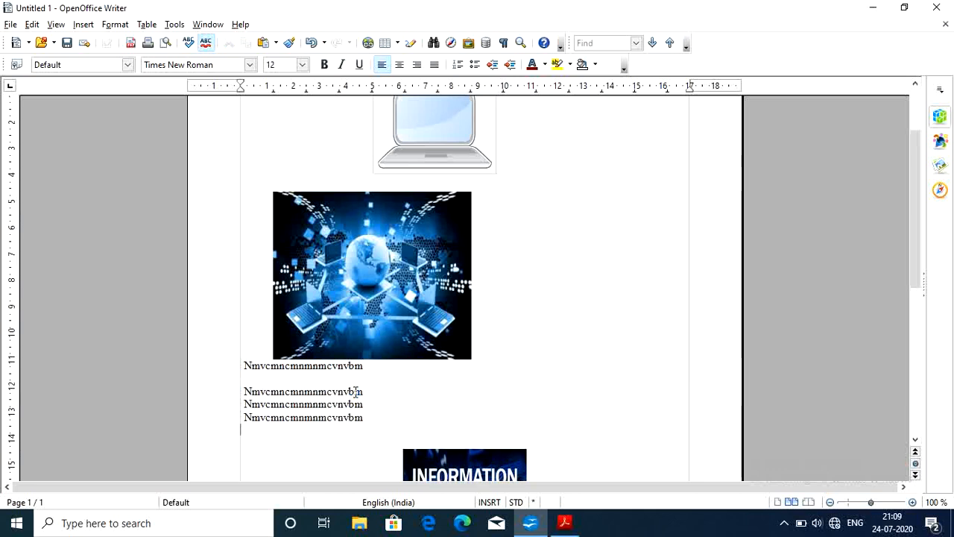
{"action": "key", "text": "BackSpace"}
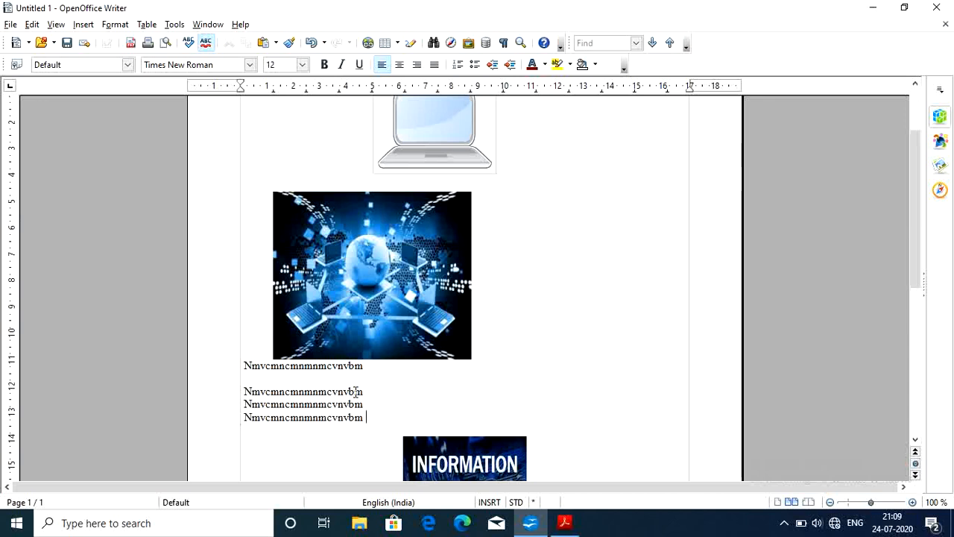
{"action": "key", "text": "ctrl+v"}
{"action": "key", "text": "ctrl+v"}
{"action": "key", "text": "ctrl+v"}
{"action": "key", "text": "ctrl+v"}
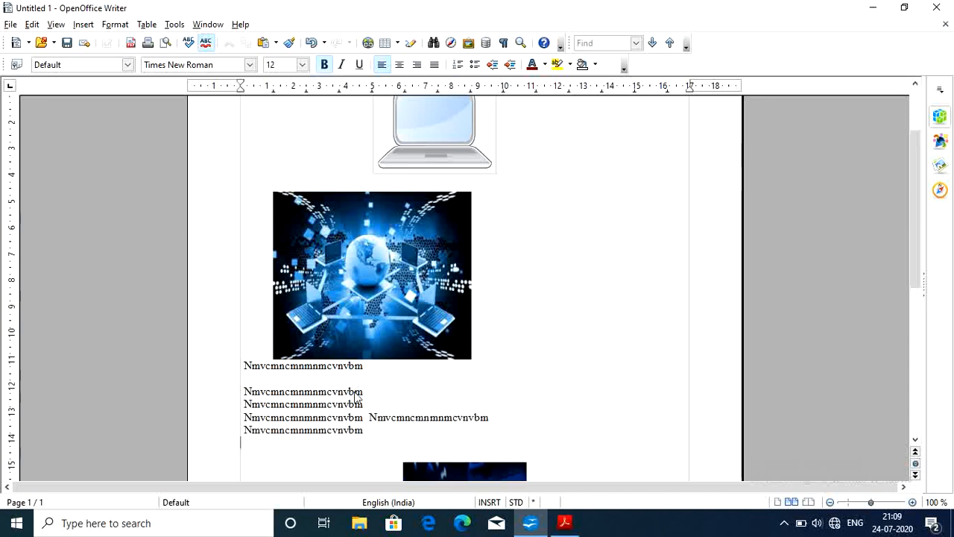
{"action": "key", "text": "ctrl+v"}
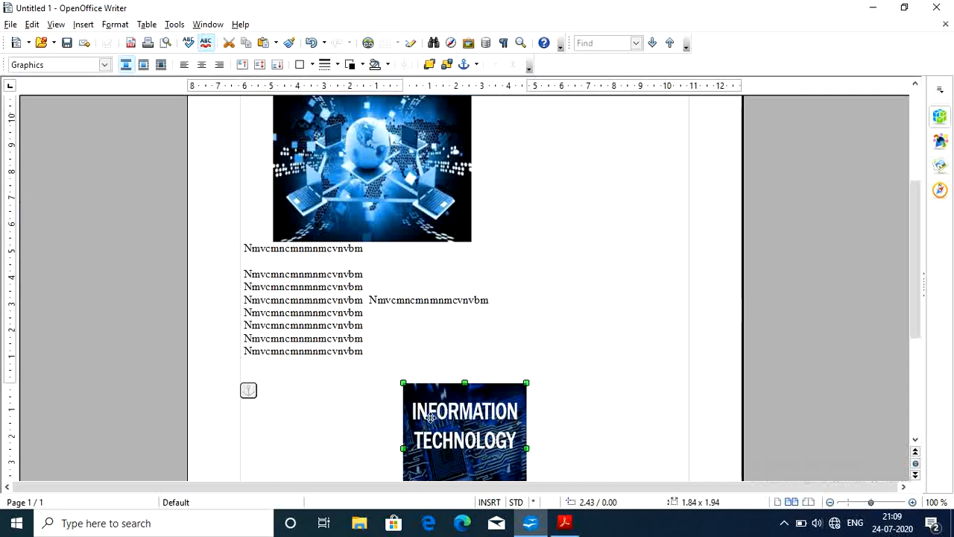
Move the Information Technology picture up beside the sample text, directly below the globe picture, trying Wrap Through before setting Page Wrap
{"action": "left_click_drag", "start_coordinate": [446, 470], "coordinate": [425, 397]}
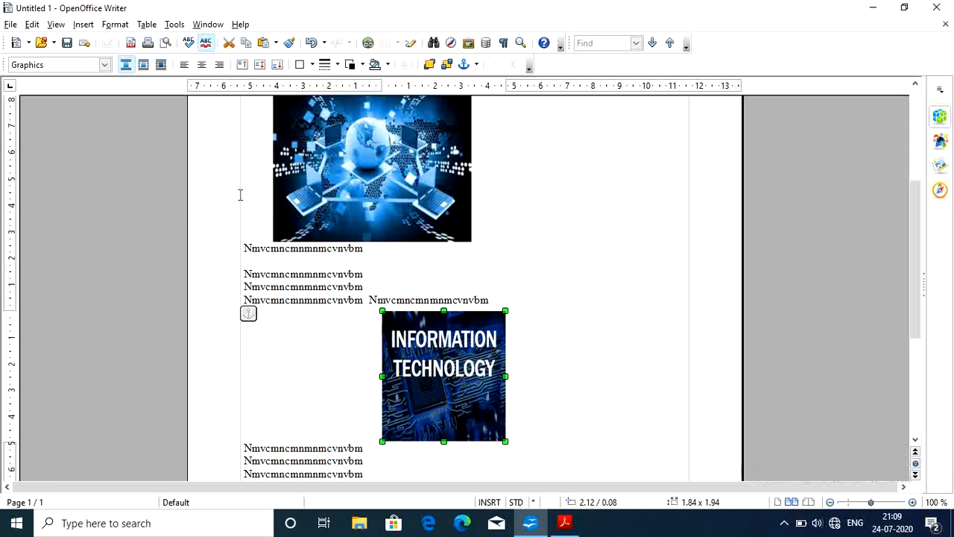
{"action": "left_click", "coordinate": [144, 66]}
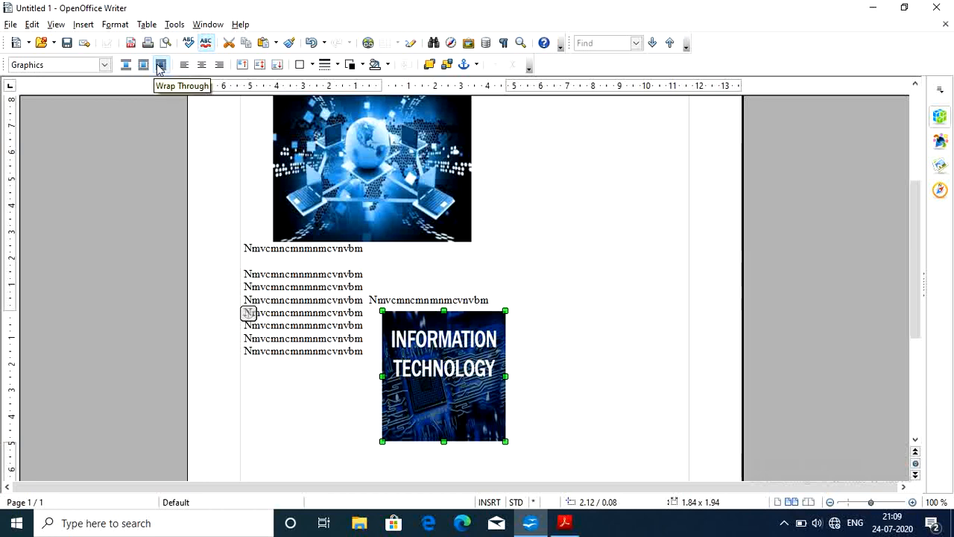
{"action": "left_click", "coordinate": [159, 65]}
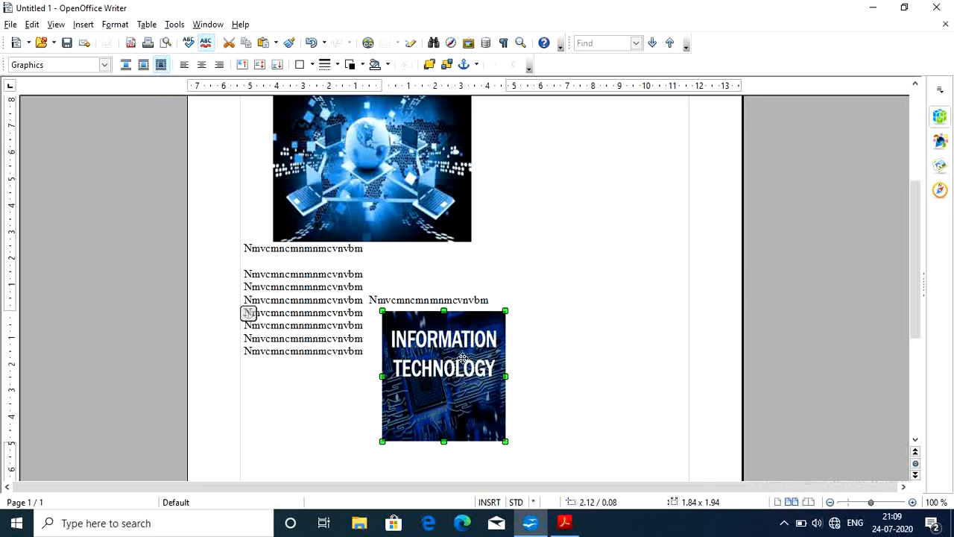
{"action": "left_click_drag", "start_coordinate": [462, 357], "coordinate": [444, 287]}
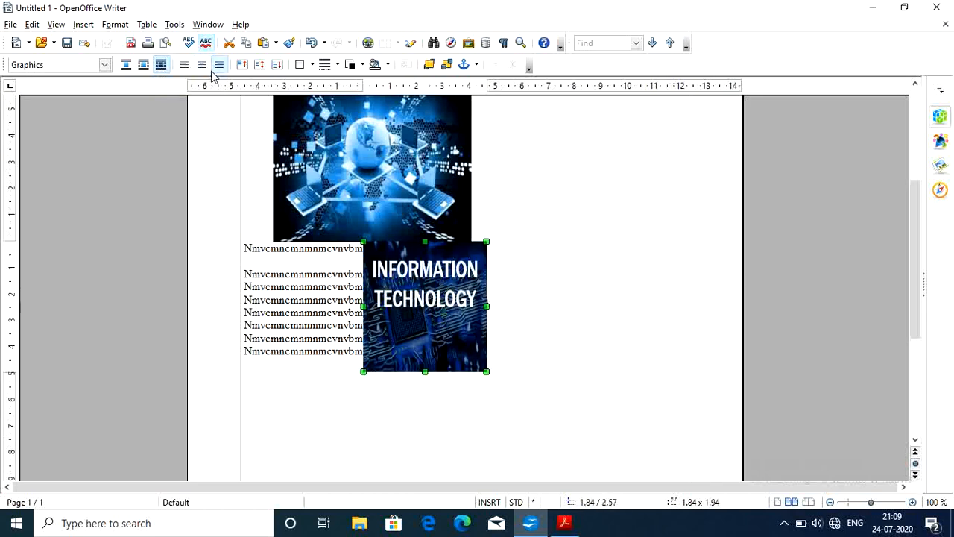
{"action": "left_click", "coordinate": [143, 65]}
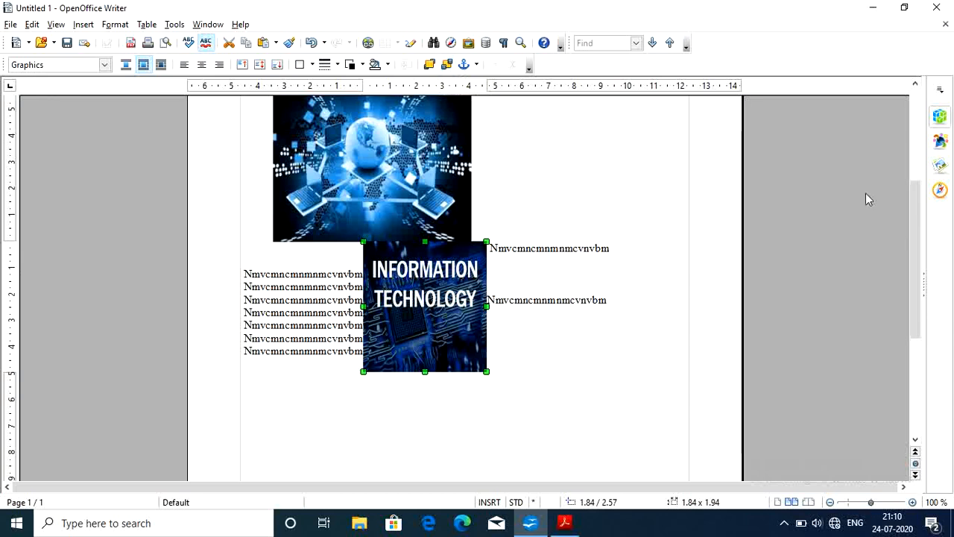
Select the laptop picture at the start of the page and view its Arrange options
{"action": "left_click_drag", "start_coordinate": [922, 267], "coordinate": [916, 180]}
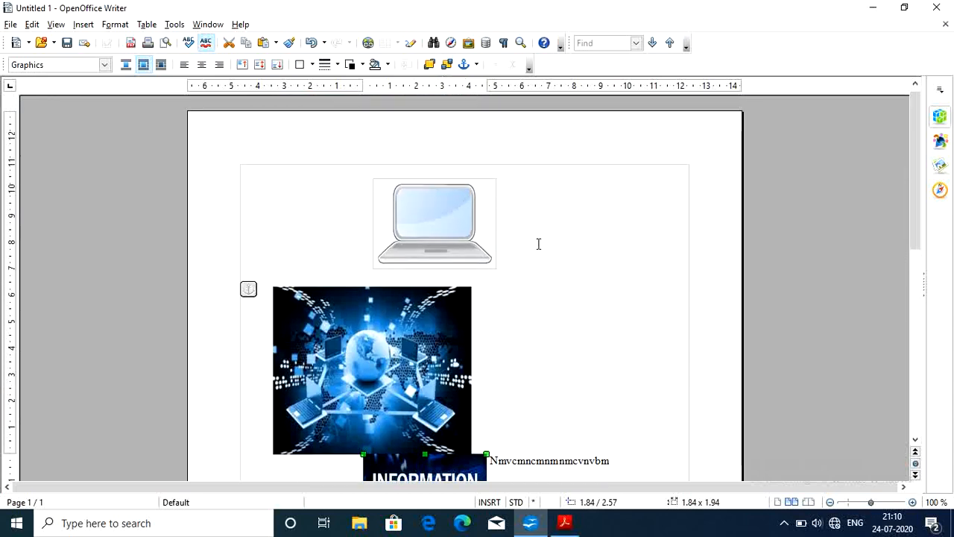
{"action": "left_click", "coordinate": [447, 257]}
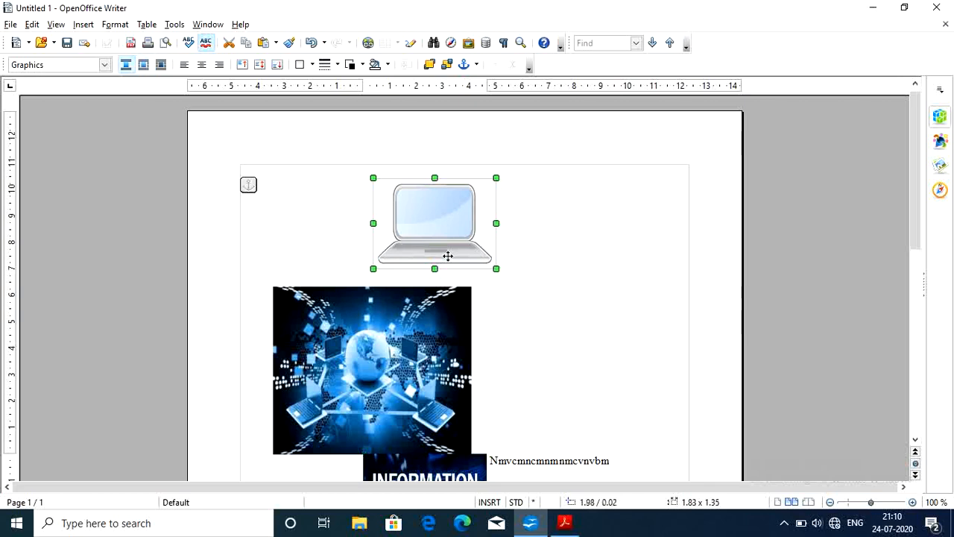
{"action": "right_click", "coordinate": [448, 257]}
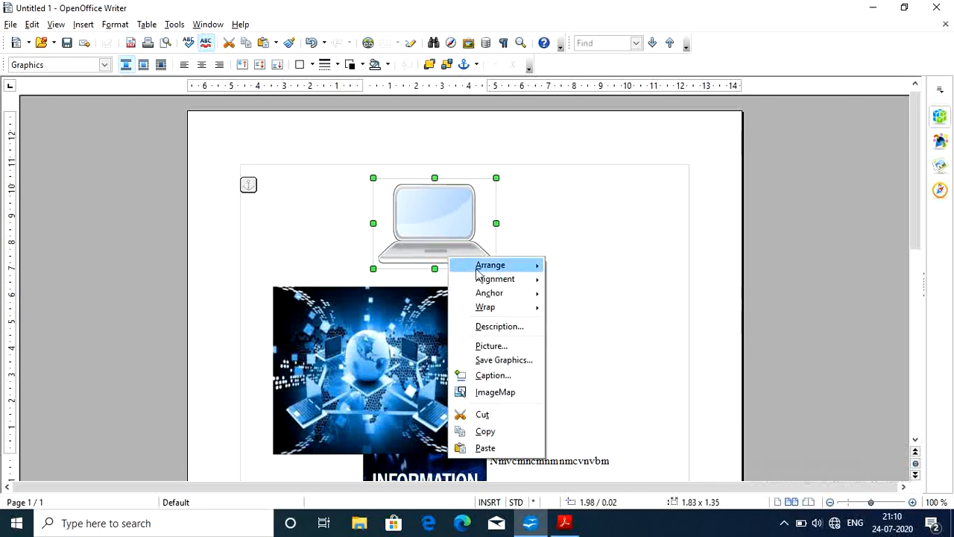
{"action": "mouse_move", "coordinate": [524, 271]}
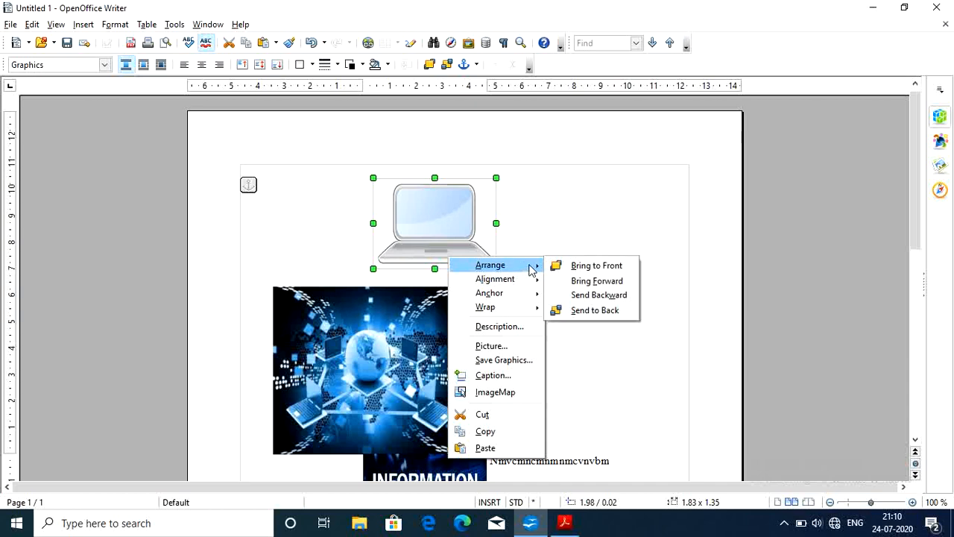
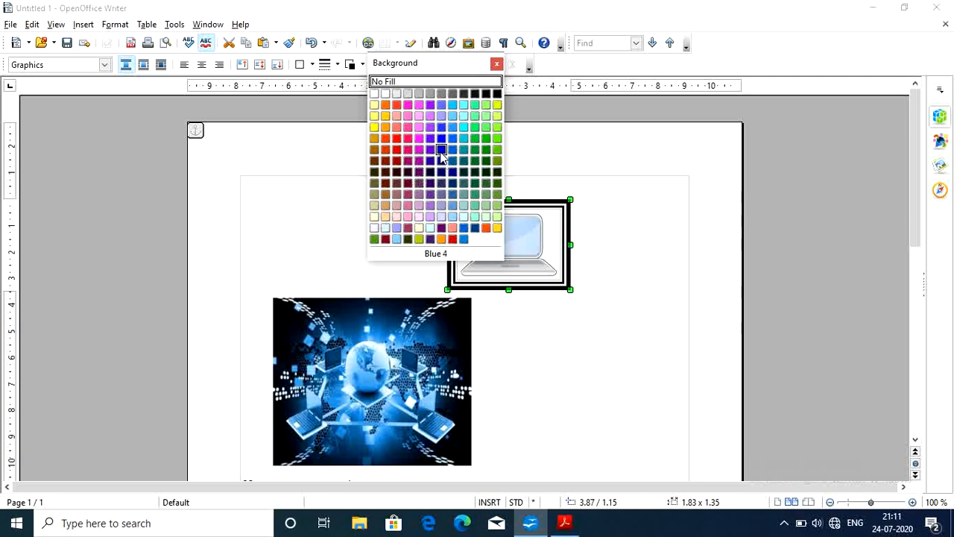
Give the laptop picture a Blue 4 background and a Red border color
{"action": "left_click", "coordinate": [442, 161]}
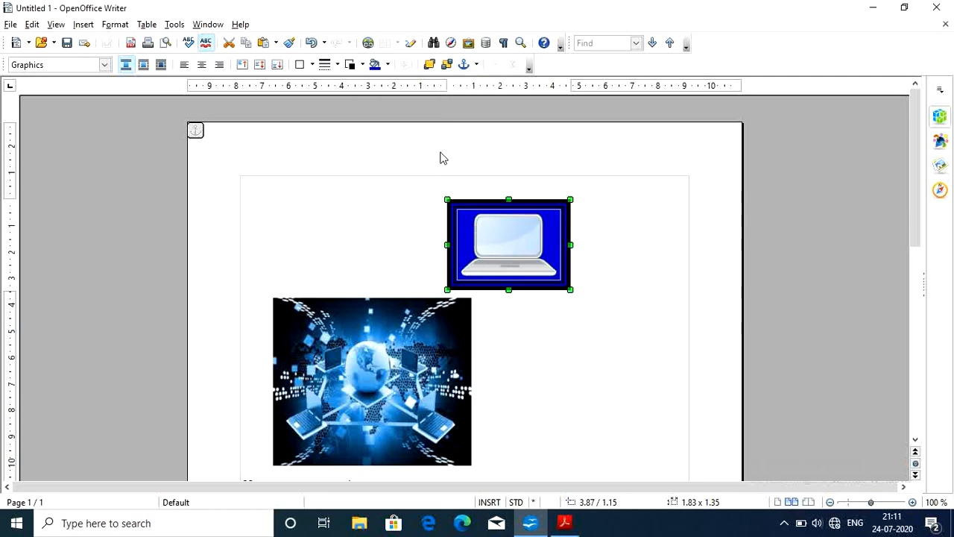
{"action": "left_click", "coordinate": [361, 66]}
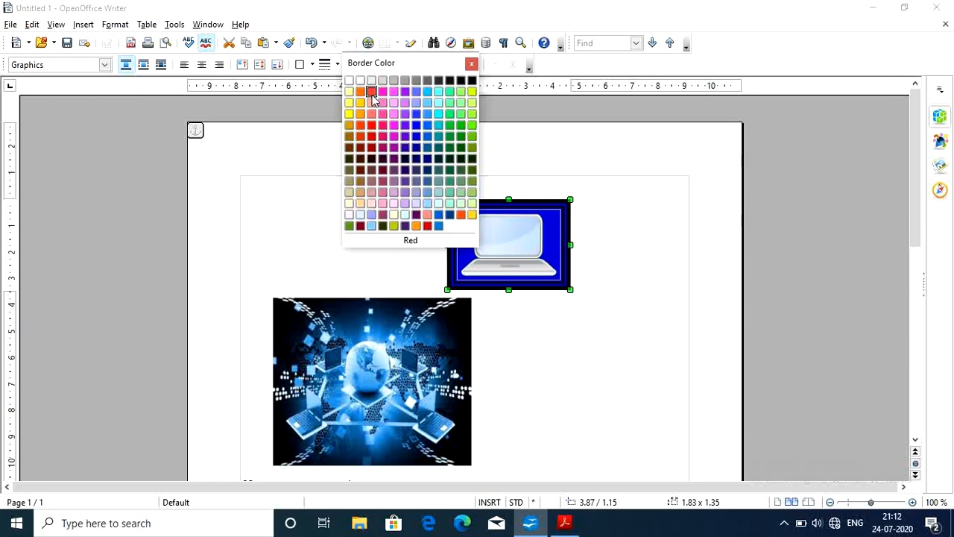
{"action": "left_click", "coordinate": [371, 92]}
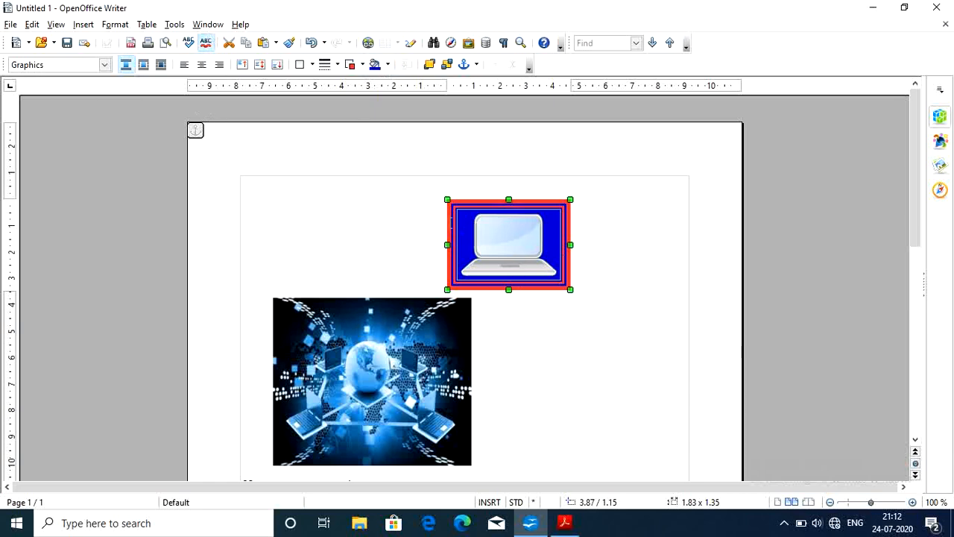
Move the laptop picture to about 4.45 / 0.78 inches and the network globe picture to about 2.41 / 0.14 inches
{"action": "left_click_drag", "start_coordinate": [496, 232], "coordinate": [534, 207]}
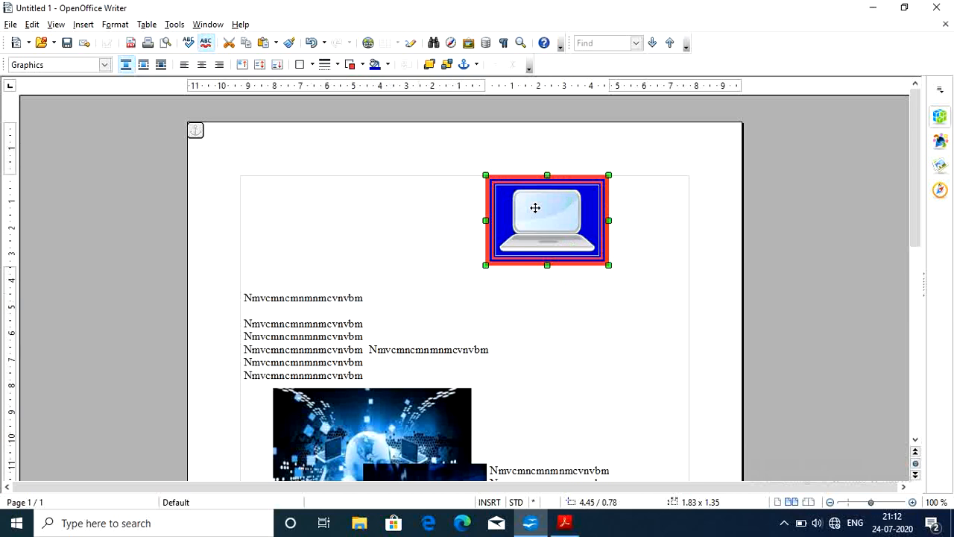
{"action": "left_click", "coordinate": [416, 414]}
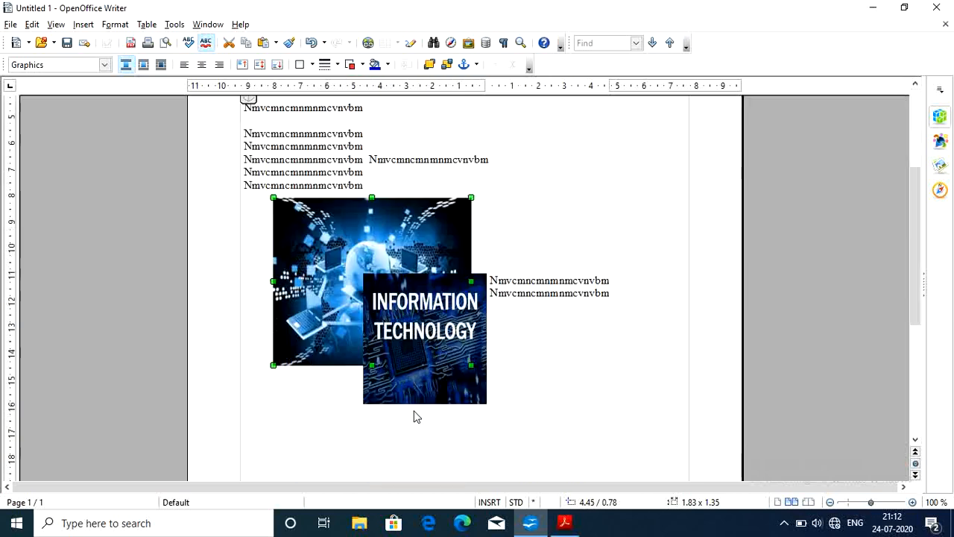
{"action": "left_click_drag", "start_coordinate": [415, 331], "coordinate": [542, 281]}
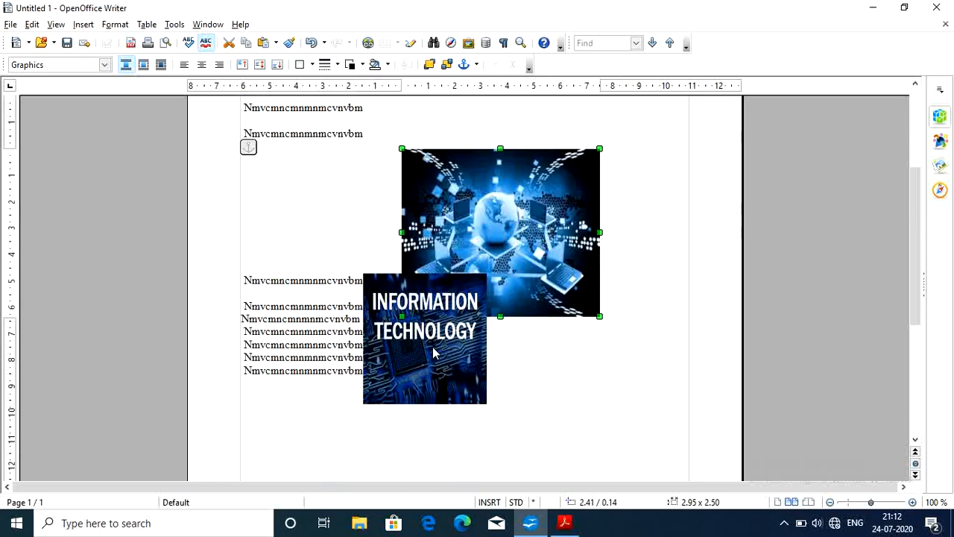
Examine the style, alignment, line spacing and font color options for the text near the globe picture, and close them without choosing any
{"action": "key", "text": "Tab"}
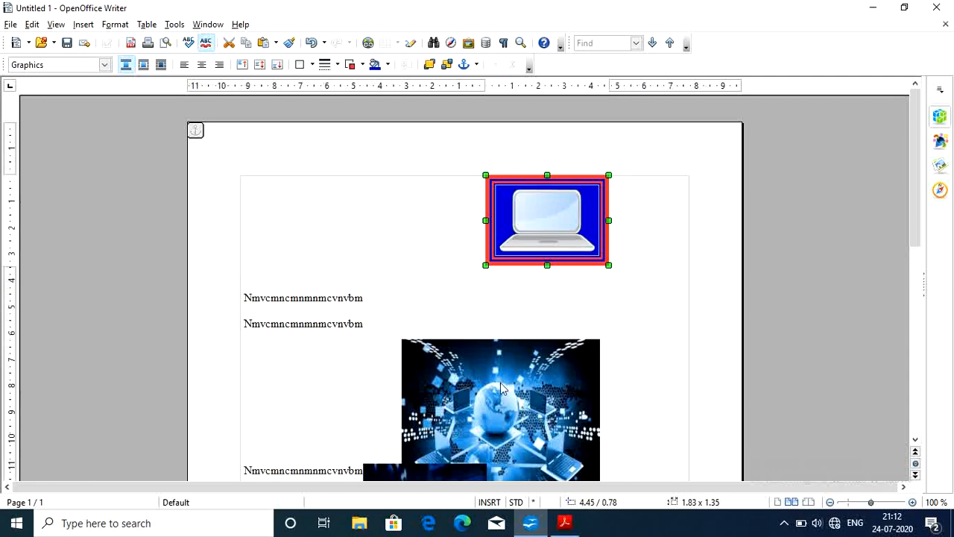
{"action": "left_click", "coordinate": [502, 386]}
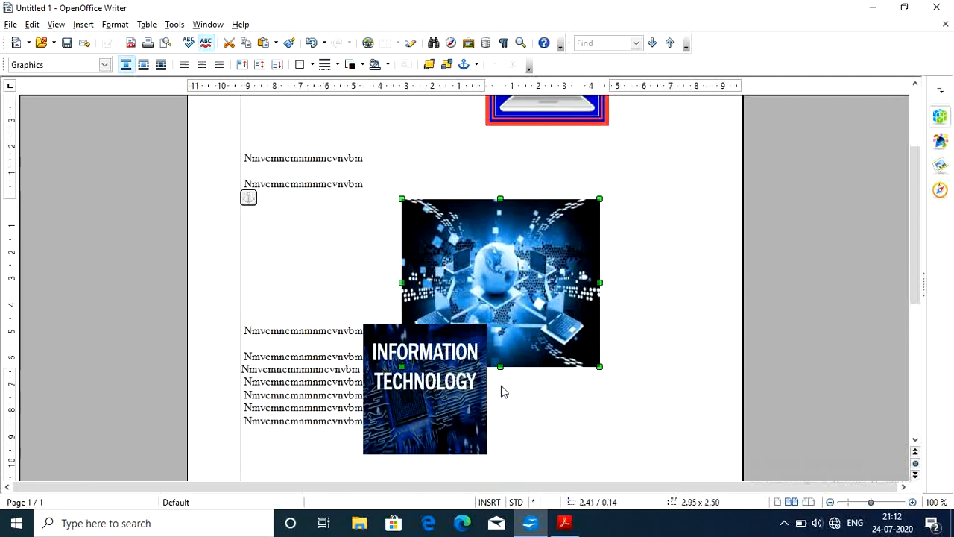
{"action": "right_click", "coordinate": [502, 386]}
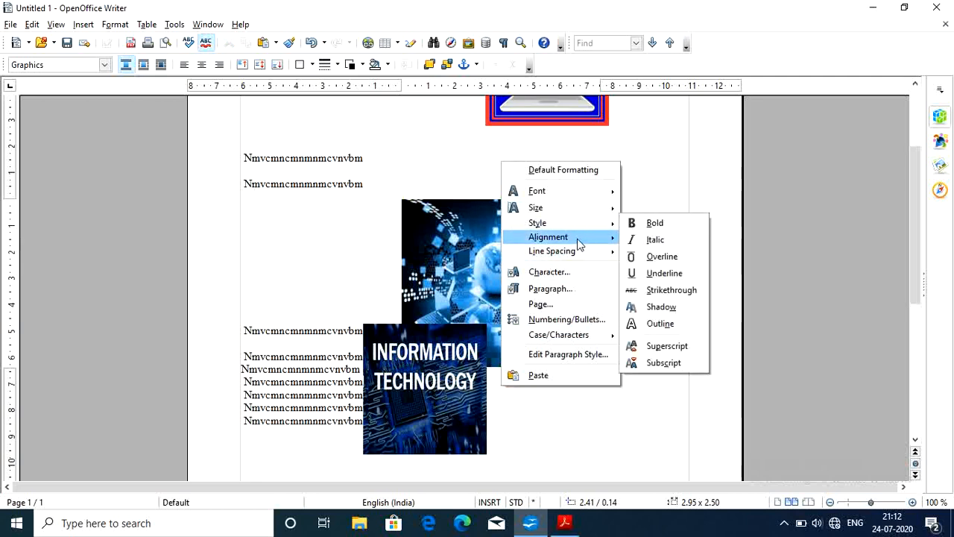
{"action": "mouse_move", "coordinate": [580, 245]}
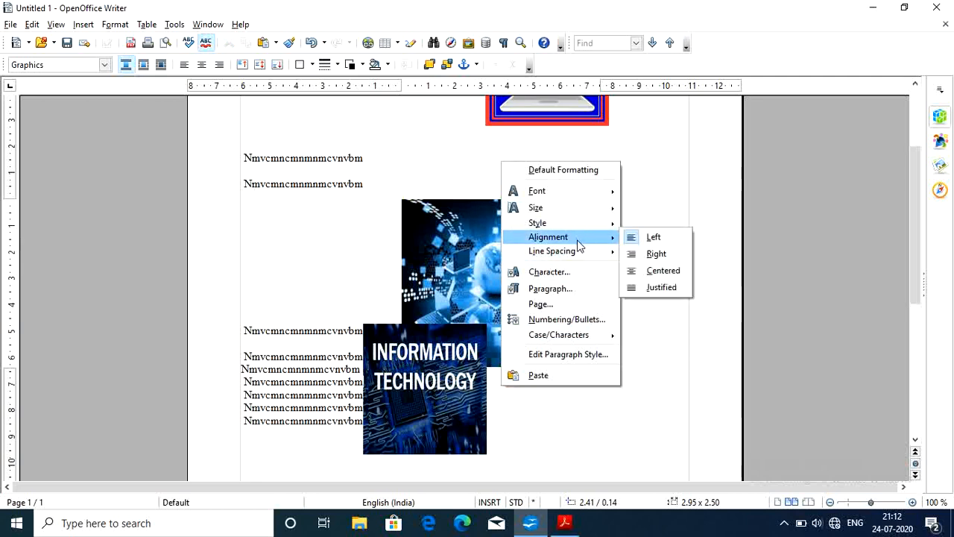
{"action": "mouse_move", "coordinate": [584, 227]}
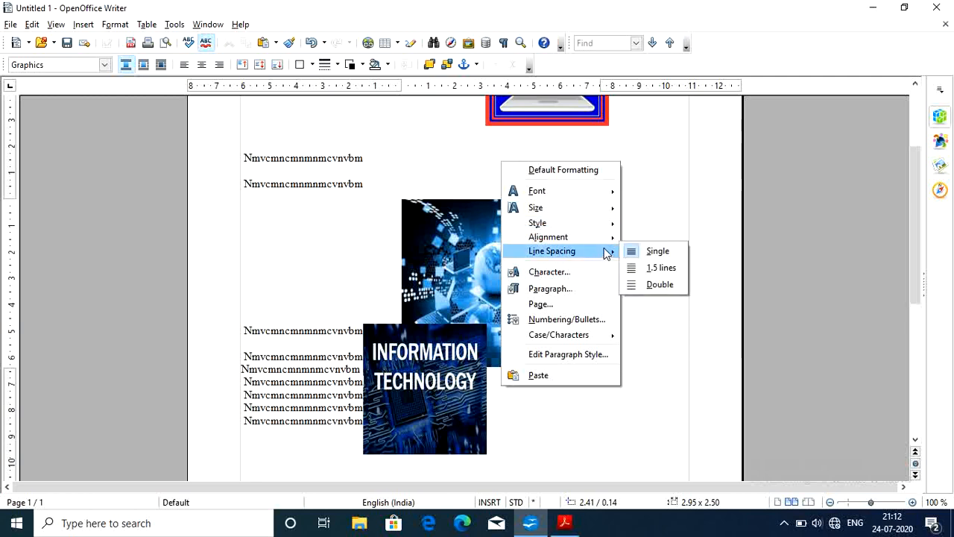
{"action": "left_click", "coordinate": [668, 179]}
{"action": "left_click", "coordinate": [669, 176]}
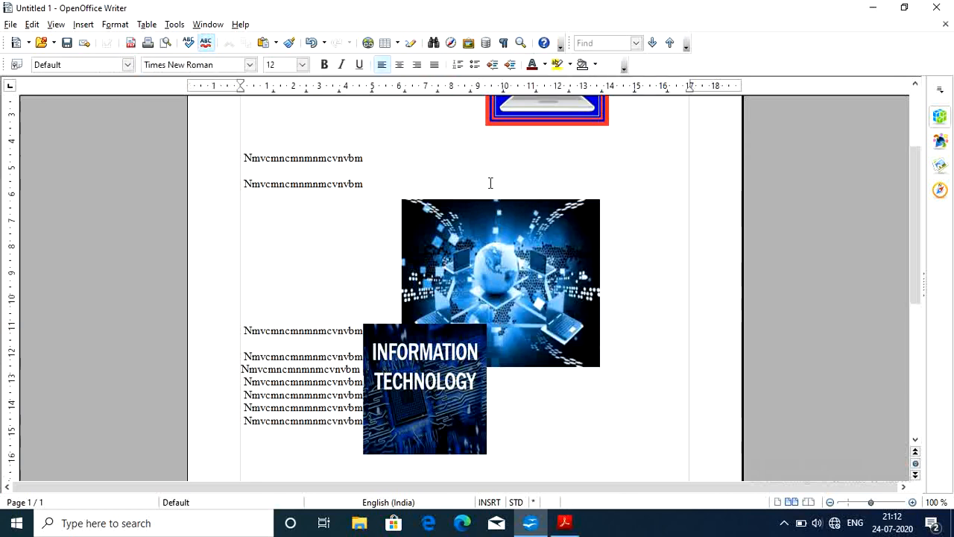
{"action": "left_click", "coordinate": [545, 65]}
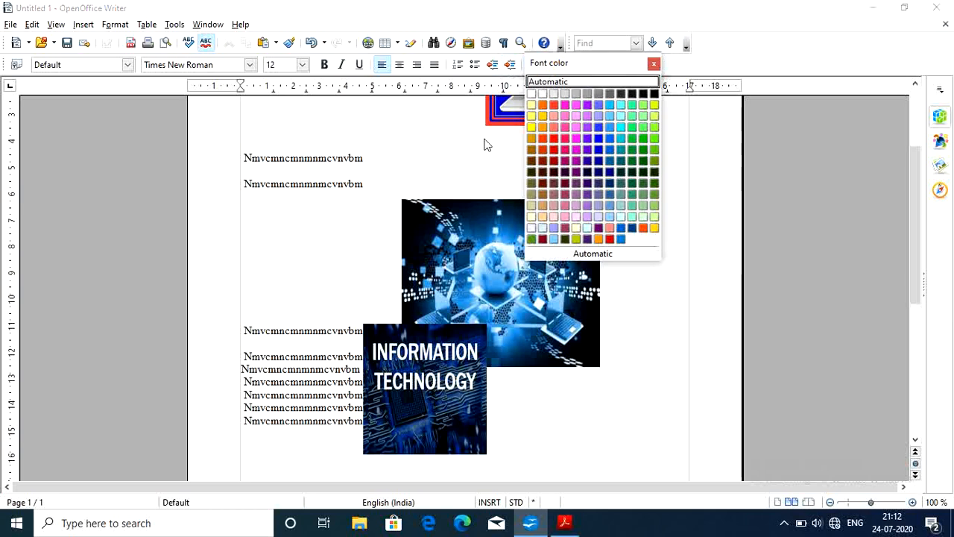
{"action": "left_click", "coordinate": [448, 222]}
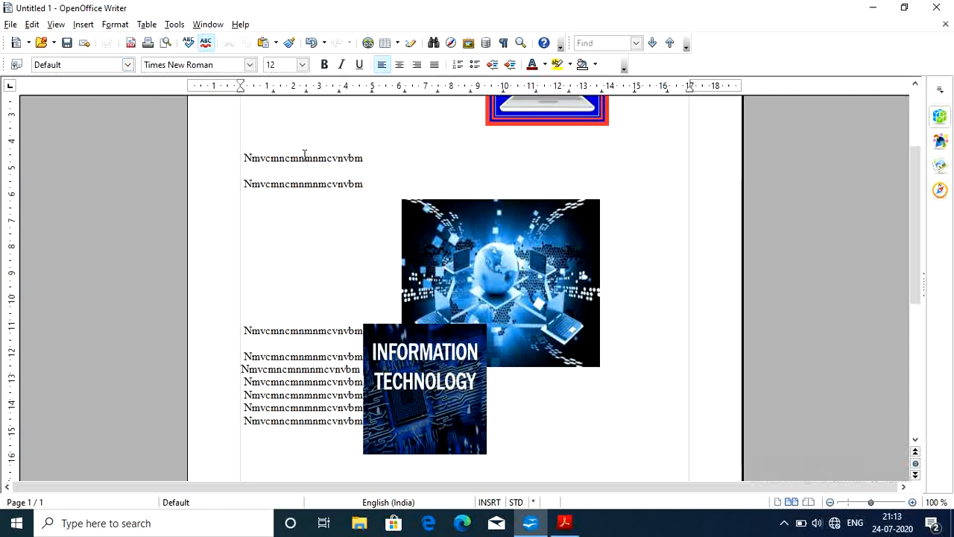
Examine the Alignment, Group and Object formatting options available for text, close them, and select the laptop picture
{"action": "left_click", "coordinate": [145, 25]}
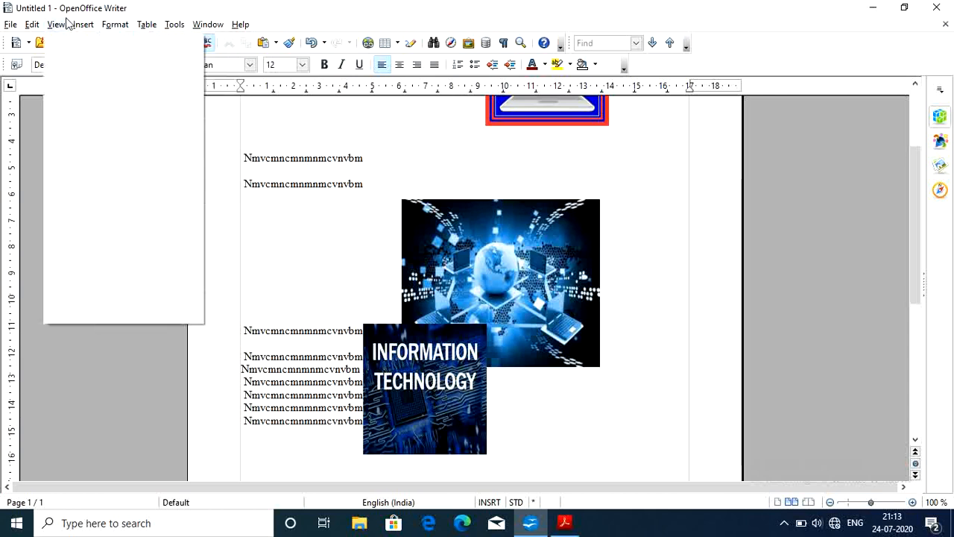
{"action": "mouse_move", "coordinate": [114, 27]}
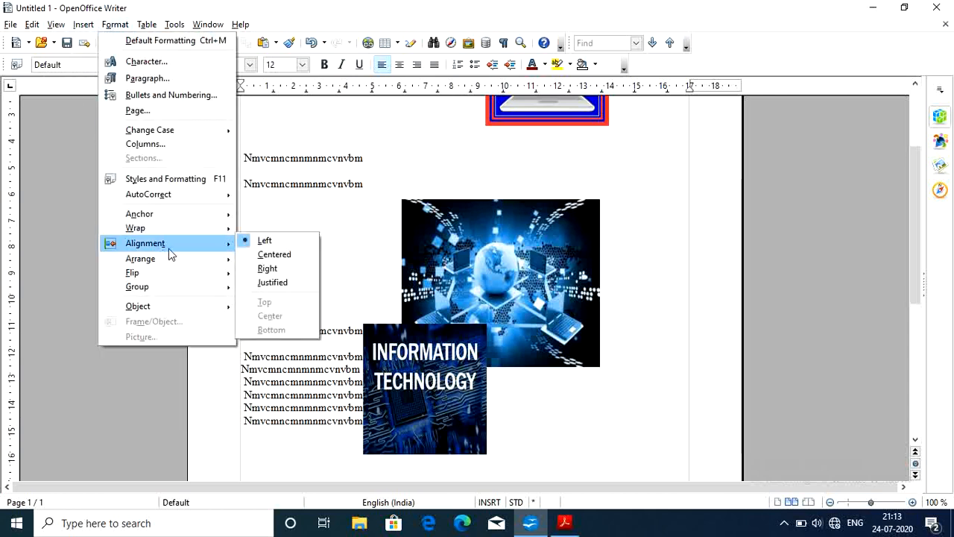
{"action": "mouse_move", "coordinate": [187, 289]}
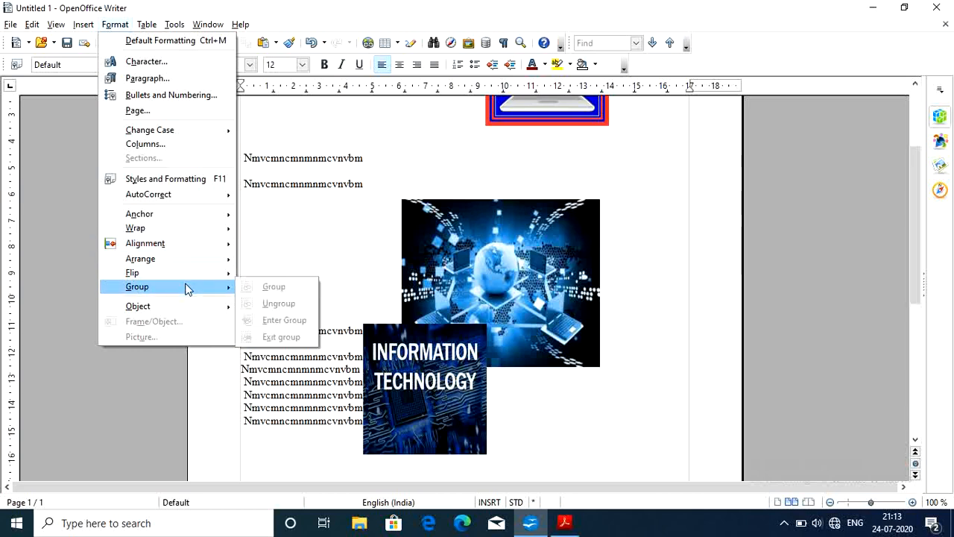
{"action": "mouse_move", "coordinate": [189, 308]}
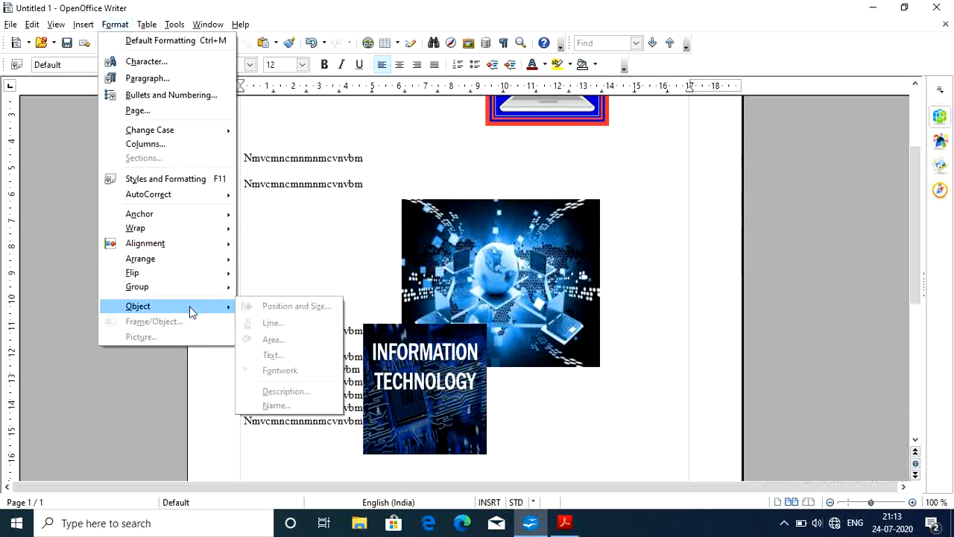
{"action": "left_click", "coordinate": [429, 307]}
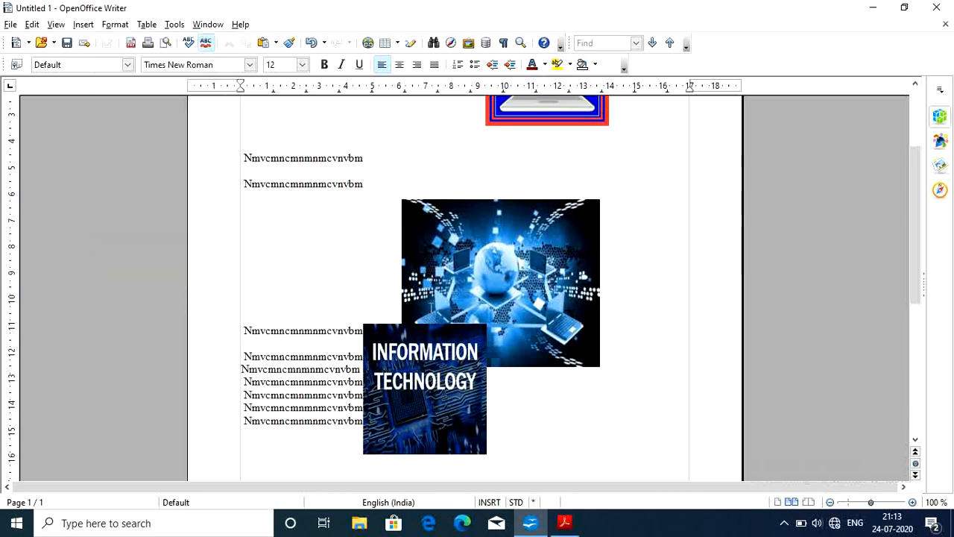
{"action": "left_click", "coordinate": [531, 113]}
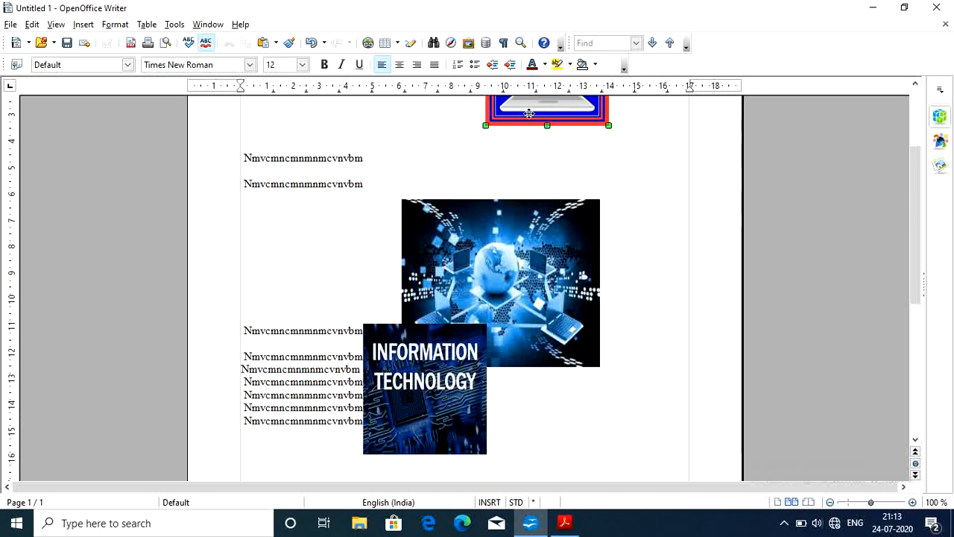
Examine the Object formatting options available for the laptop picture, and close them without choosing any
{"action": "left_click", "coordinate": [119, 24]}
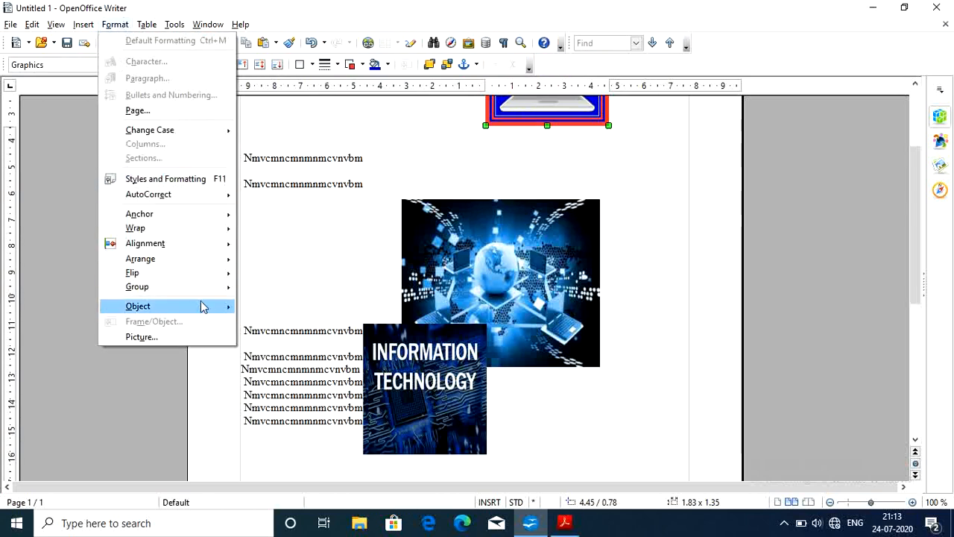
{"action": "mouse_move", "coordinate": [214, 306]}
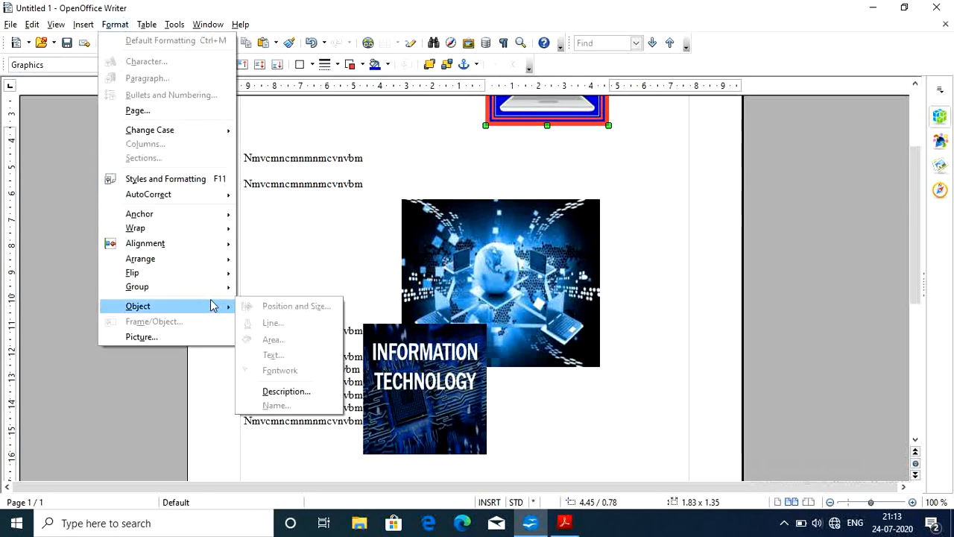
{"action": "left_click", "coordinate": [265, 256]}
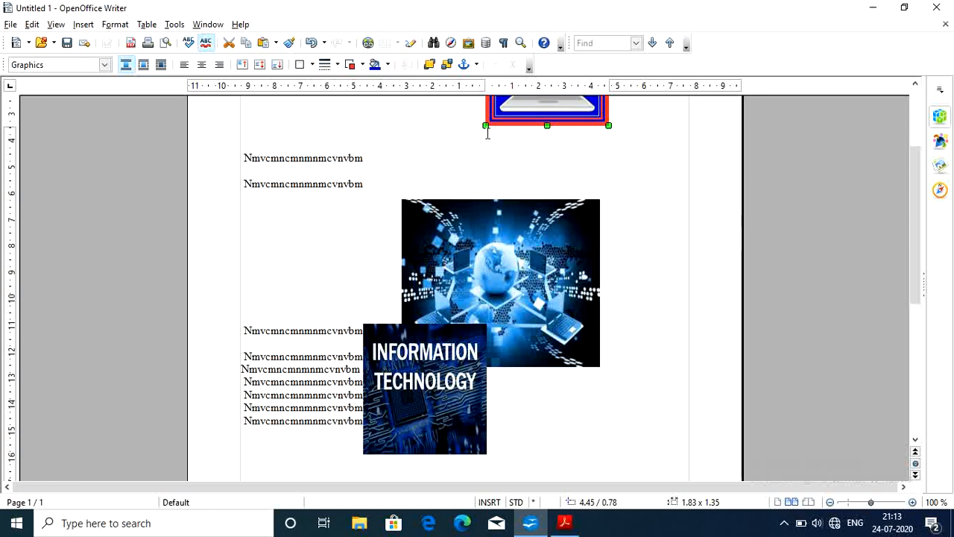
Move the network globe picture to about 1.07 / 1.39 inches, below the laptop picture
{"action": "left_click", "coordinate": [519, 259]}
{"action": "left_click_drag", "start_coordinate": [519, 258], "coordinate": [430, 188]}
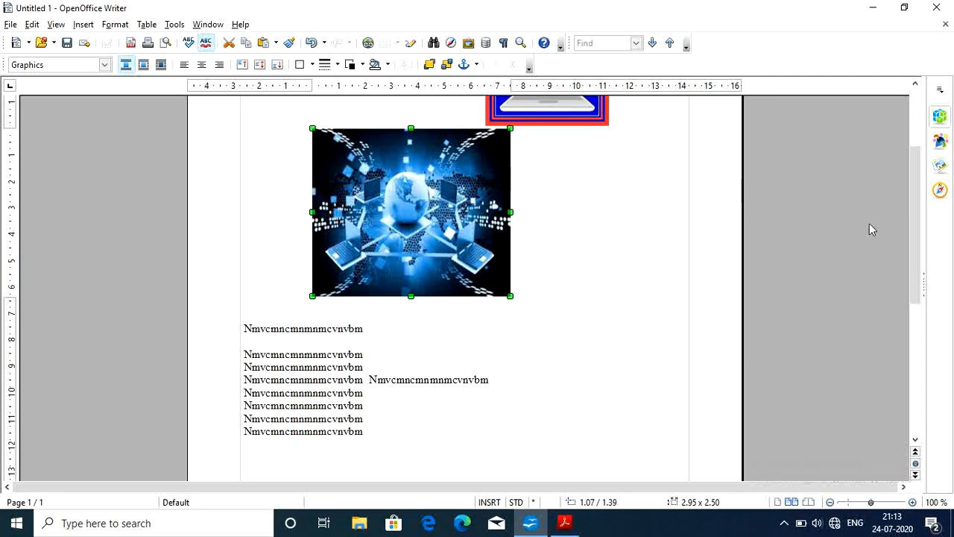
{"action": "left_click_drag", "start_coordinate": [914, 240], "coordinate": [899, 126]}
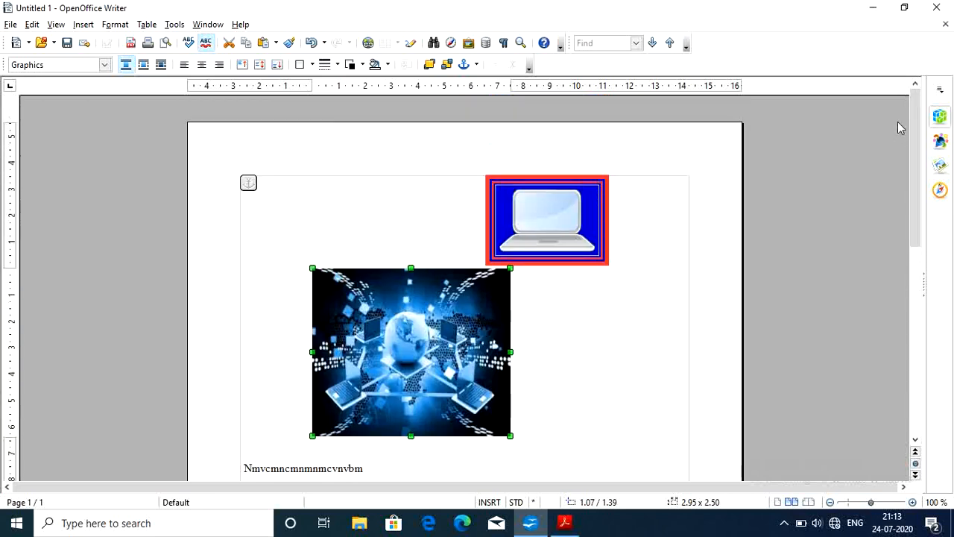
Select the laptop picture and save the document in Documents as an ODF text document named hh
{"action": "left_click", "coordinate": [534, 215]}
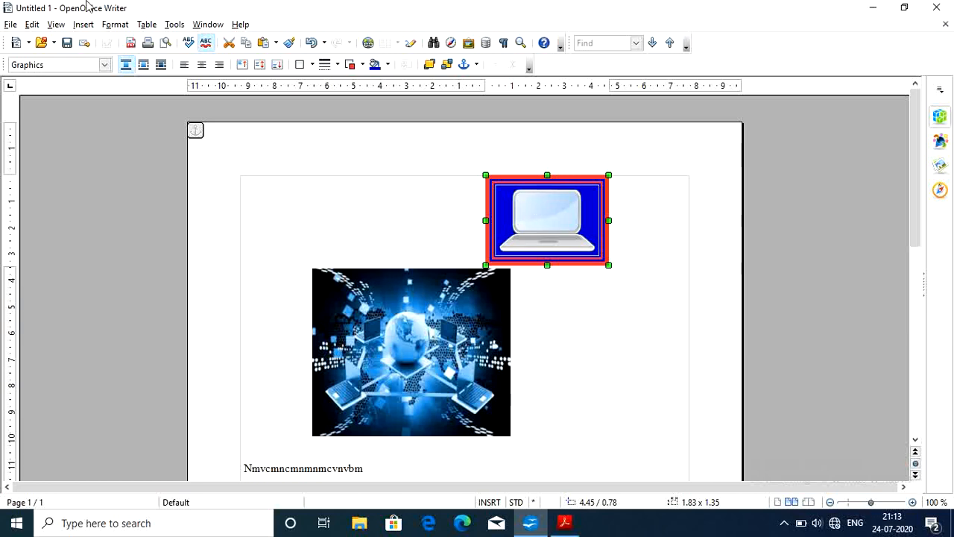
{"action": "left_click", "coordinate": [12, 25]}
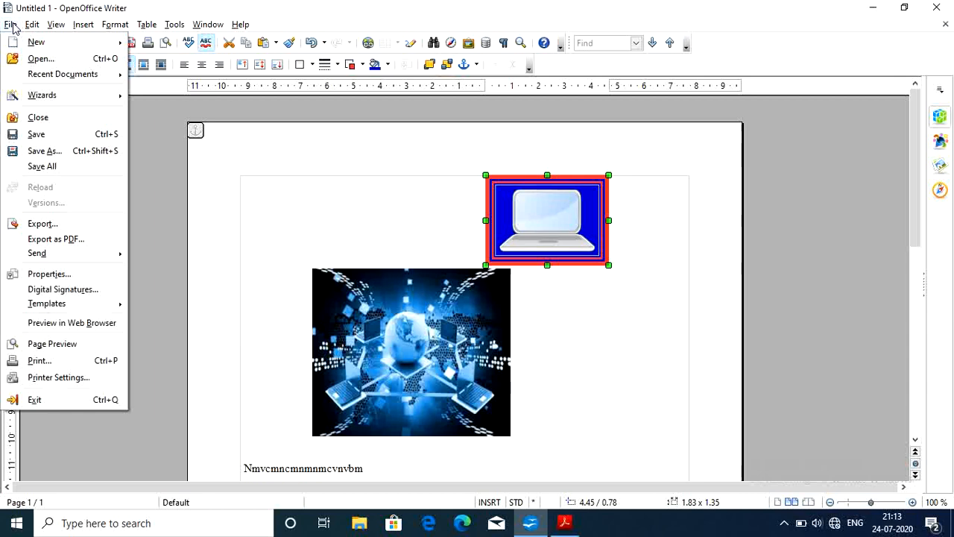
{"action": "left_click", "coordinate": [63, 134]}
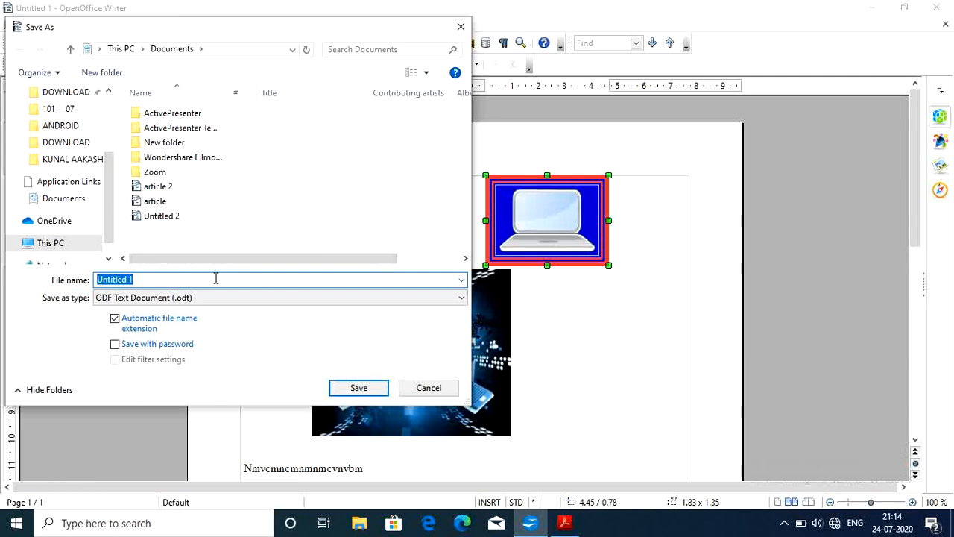
{"action": "type", "text": "hh"}
{"action": "left_click", "coordinate": [336, 390]}
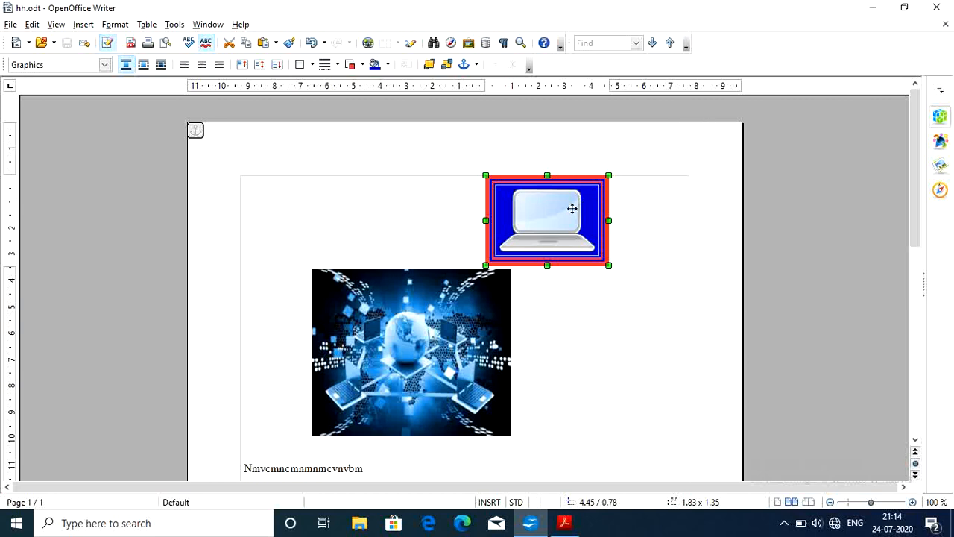
Move the laptop picture to about 5.31 / 1.48 inches, and paste a copy of it placed at about 1.92 / 0.77 inches
{"action": "left_click_drag", "start_coordinate": [574, 211], "coordinate": [629, 256]}
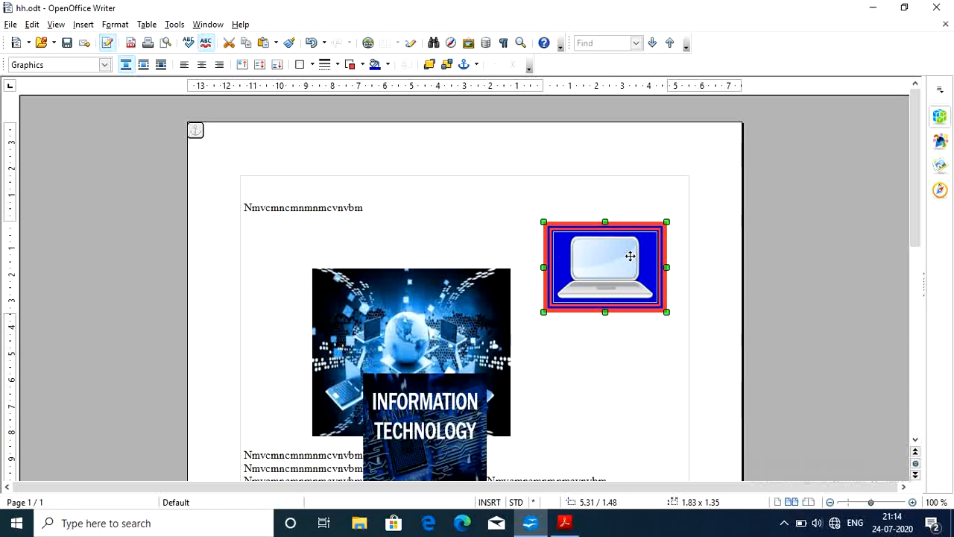
{"action": "right_click", "coordinate": [378, 210]}
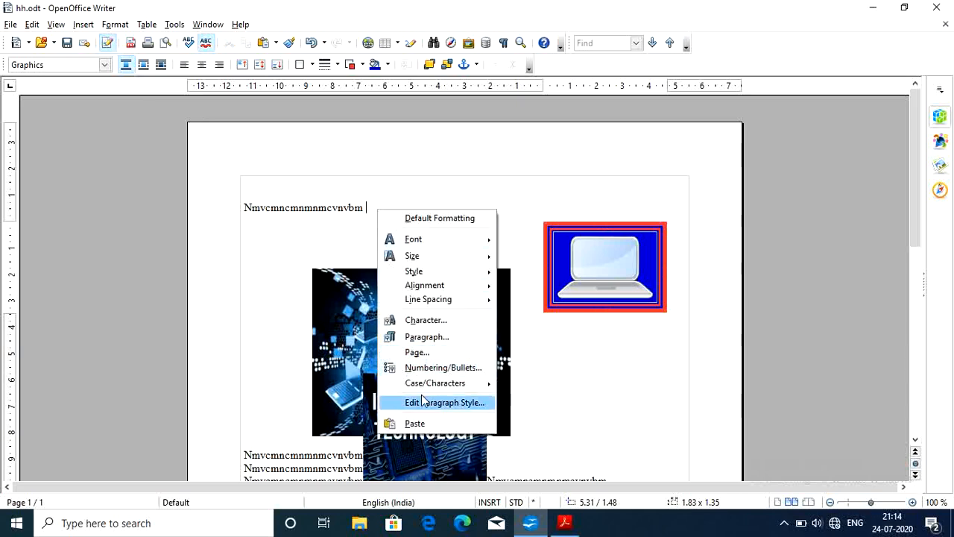
{"action": "left_click", "coordinate": [414, 424]}
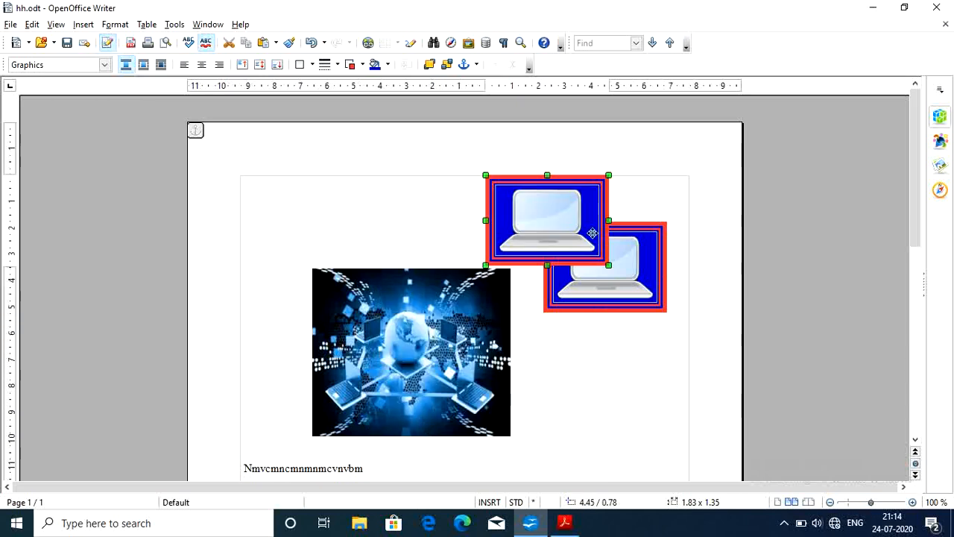
{"action": "left_click_drag", "start_coordinate": [573, 221], "coordinate": [405, 219]}
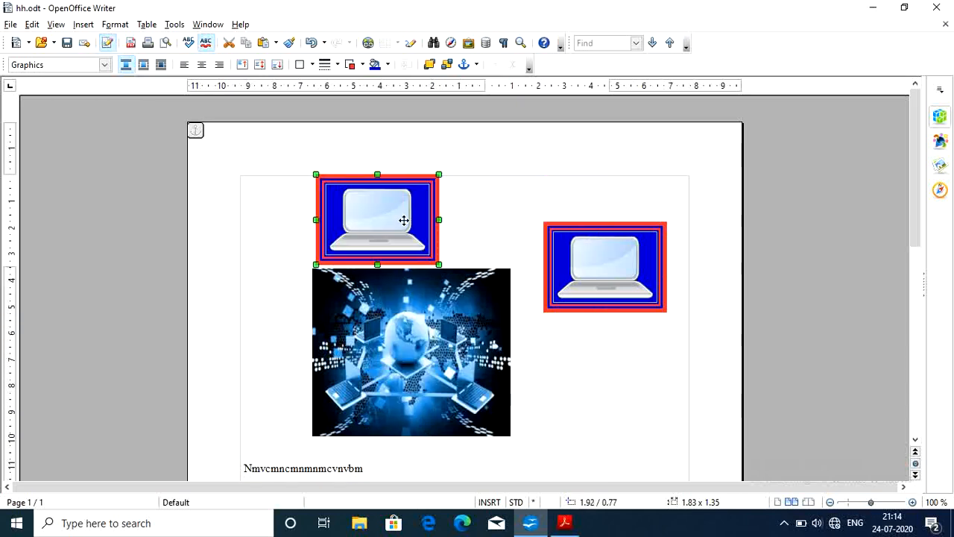